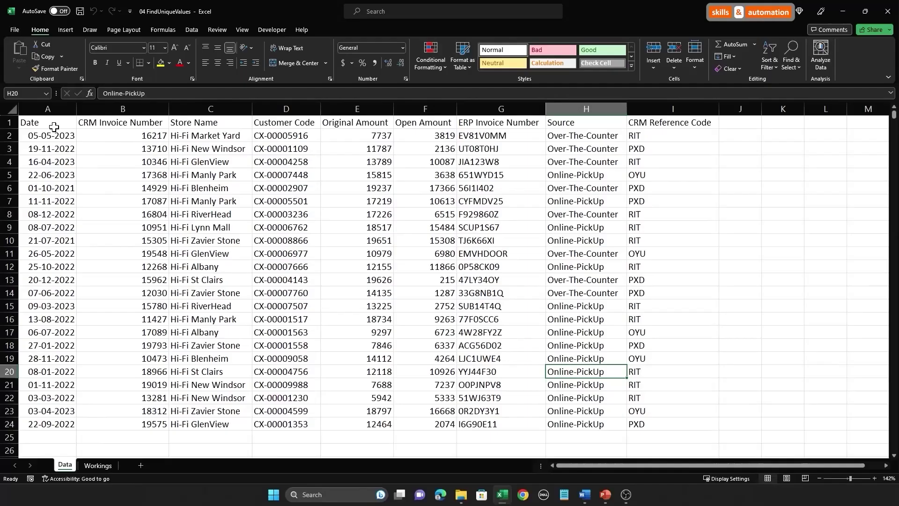
Walk through the Data sheet's Store Name column C and Source column H, noting repeated stores like Hi-Fi Manly Park.
{"action": "left_click_drag", "start_coordinate": [54, 127], "coordinate": [726, 345]}
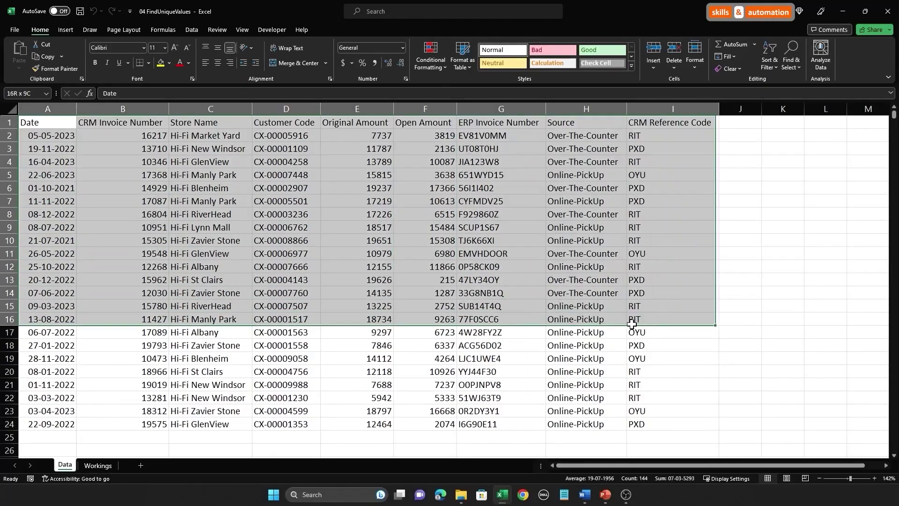
{"action": "left_click", "coordinate": [330, 268]}
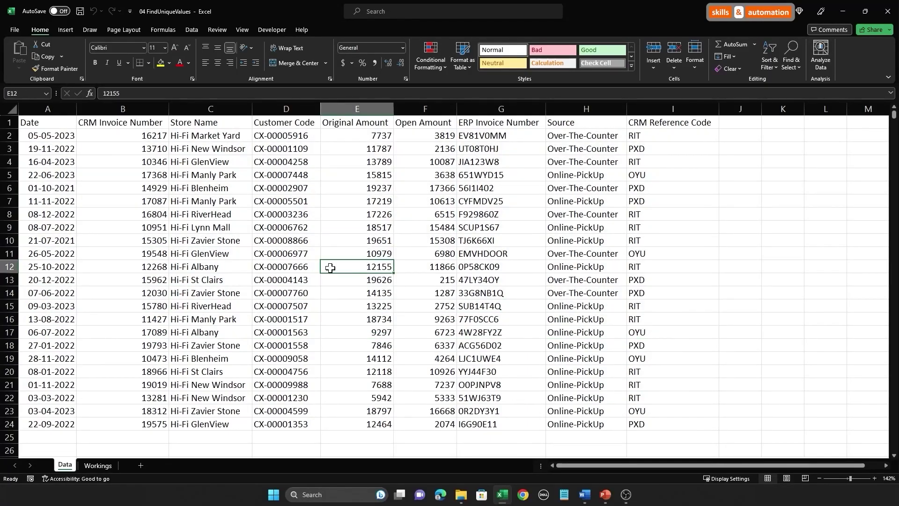
{"action": "left_click", "coordinate": [213, 109]}
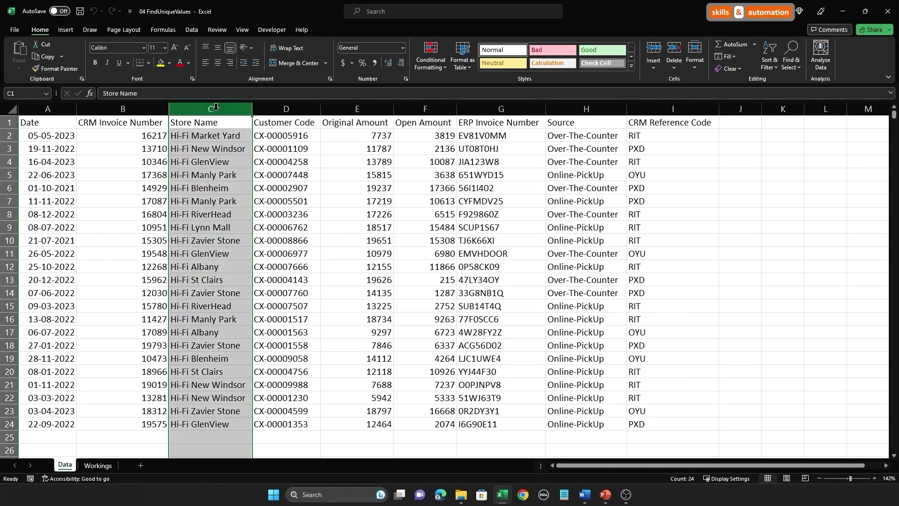
{"action": "left_click", "coordinate": [214, 136]}
{"action": "left_click", "coordinate": [215, 148]}
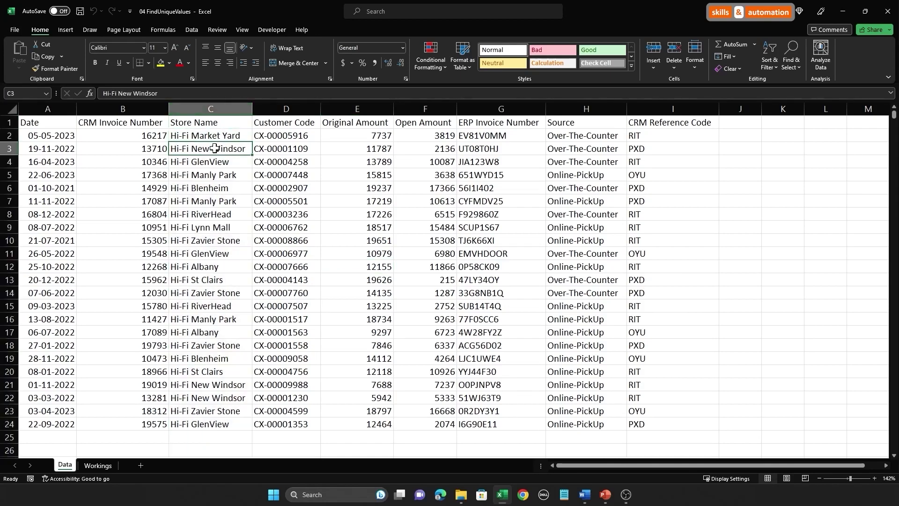
{"action": "left_click", "coordinate": [224, 178]}
{"action": "left_click", "coordinate": [216, 205]}
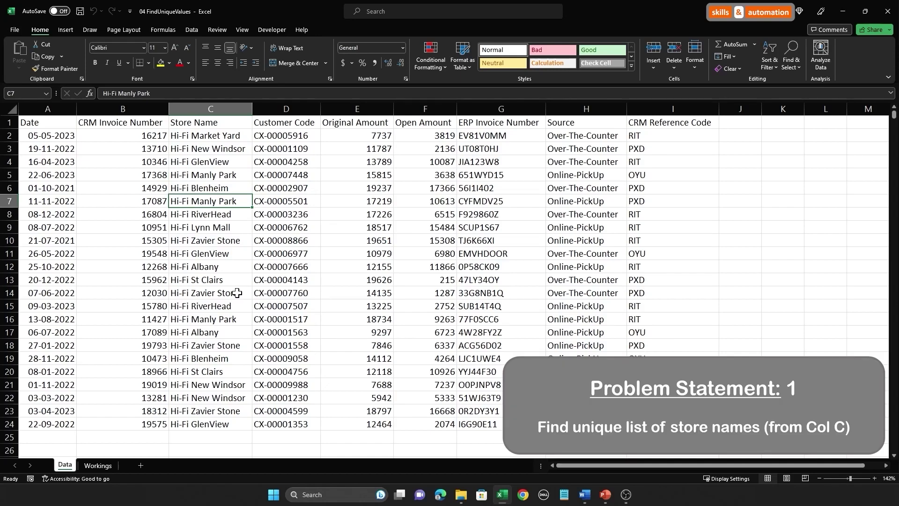
{"action": "left_click", "coordinate": [226, 106]}
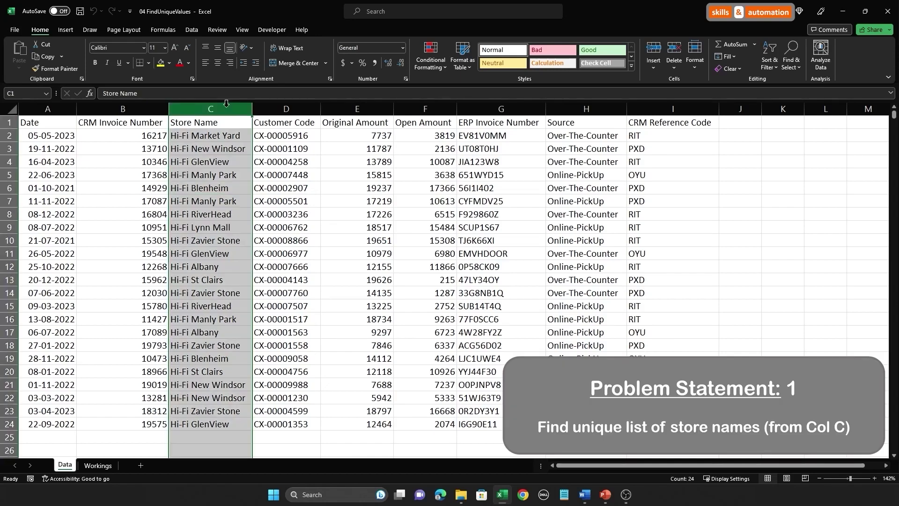
{"action": "left_click", "coordinate": [581, 110]}
{"action": "left_click", "coordinate": [601, 135]}
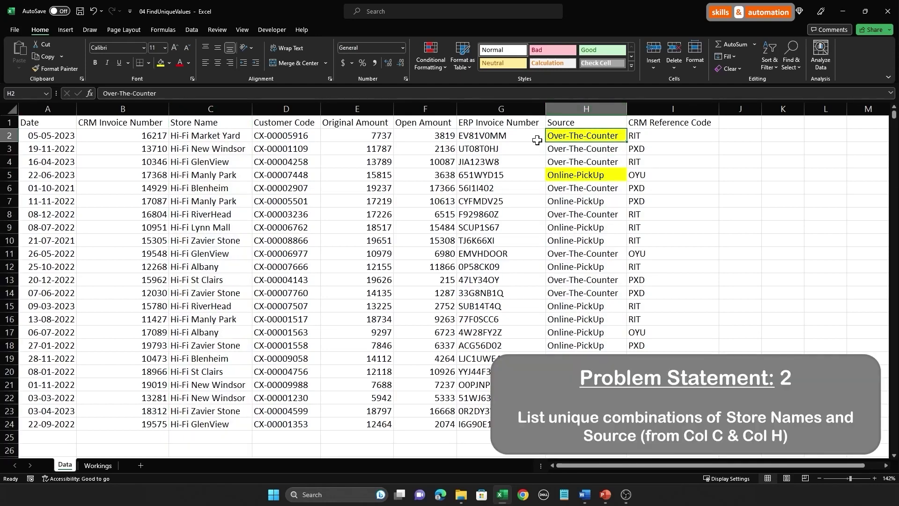
{"action": "left_click", "coordinate": [203, 136]}
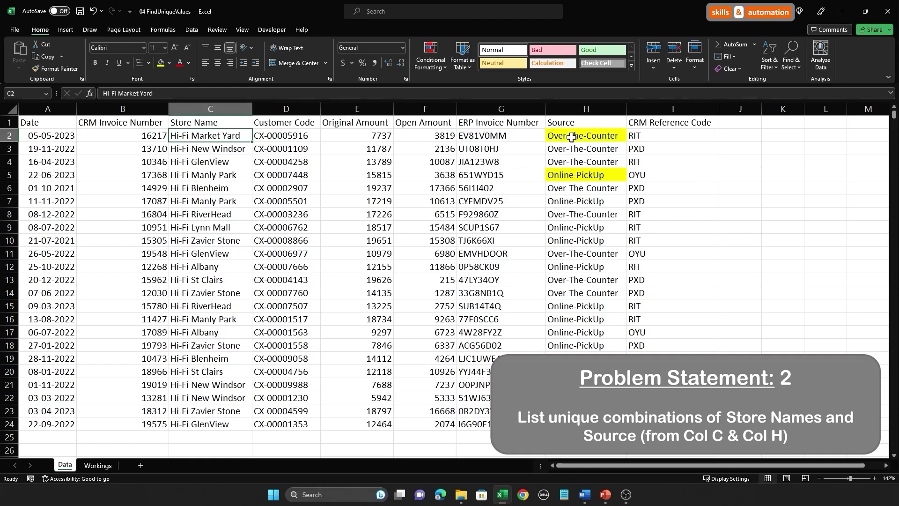
Compare cell K2 with the C2 store name and H2 source, then review the Open Amount column.
{"action": "scroll", "coordinate": [571, 139], "scroll_direction": "right", "scroll_amount": 2}
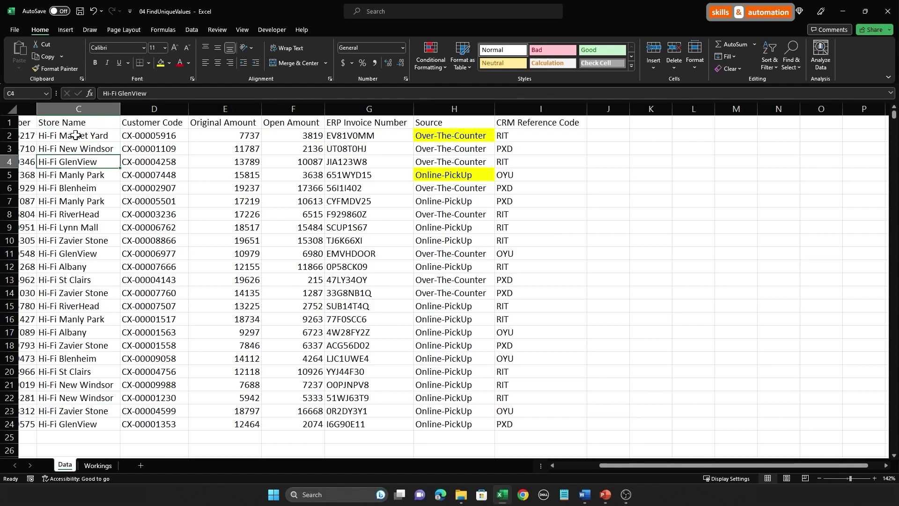
{"action": "left_click", "coordinate": [646, 135]}
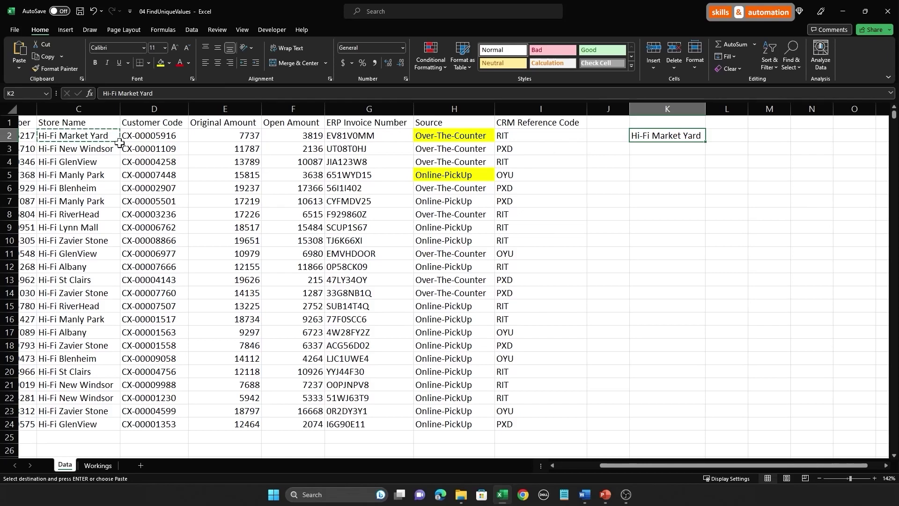
{"action": "left_click", "coordinate": [61, 135]}
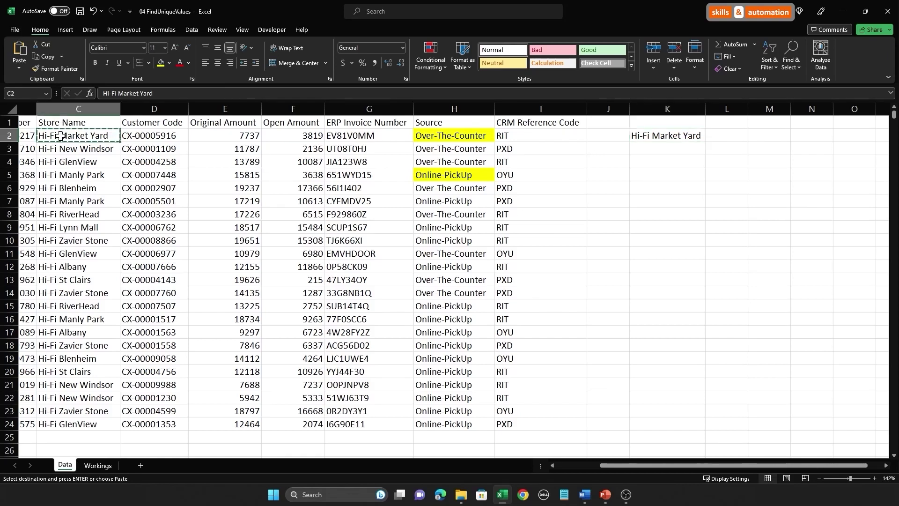
{"action": "left_click", "coordinate": [447, 135]}
{"action": "left_click", "coordinate": [693, 135]}
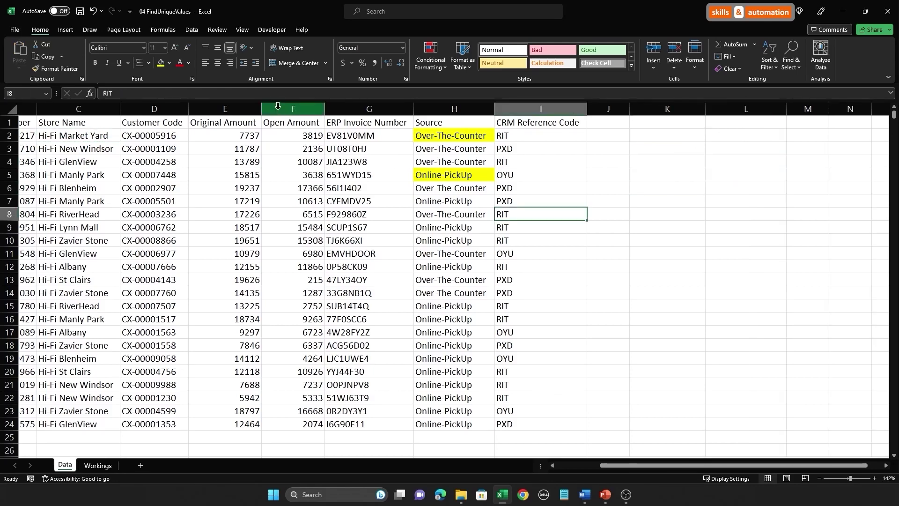
{"action": "left_click", "coordinate": [277, 106]}
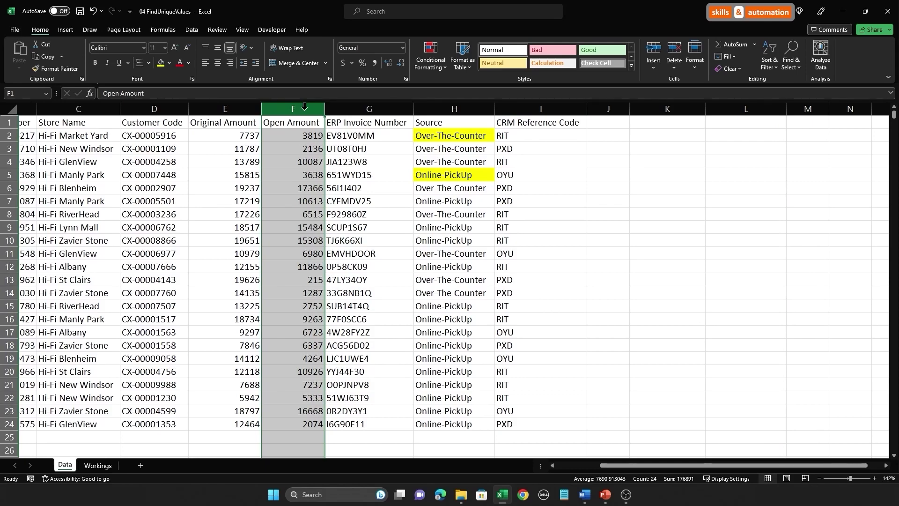
{"action": "left_click", "coordinate": [304, 136]}
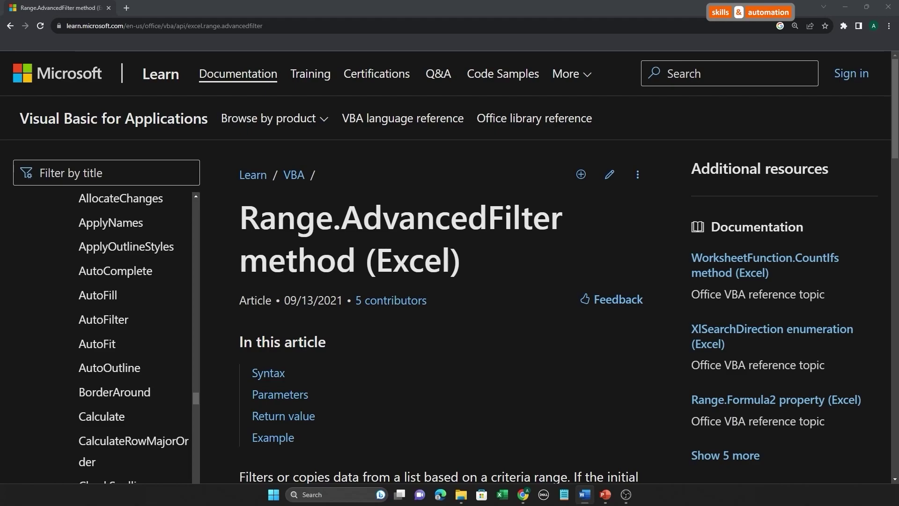
Highlight the CriteriaRange and CopyToRange parameters in the AdvancedFilter syntax.
{"action": "scroll", "coordinate": [450, 281], "scroll_direction": "down", "scroll_amount": 10}
{"action": "left_click_drag", "start_coordinate": [236, 177], "coordinate": [307, 177]}
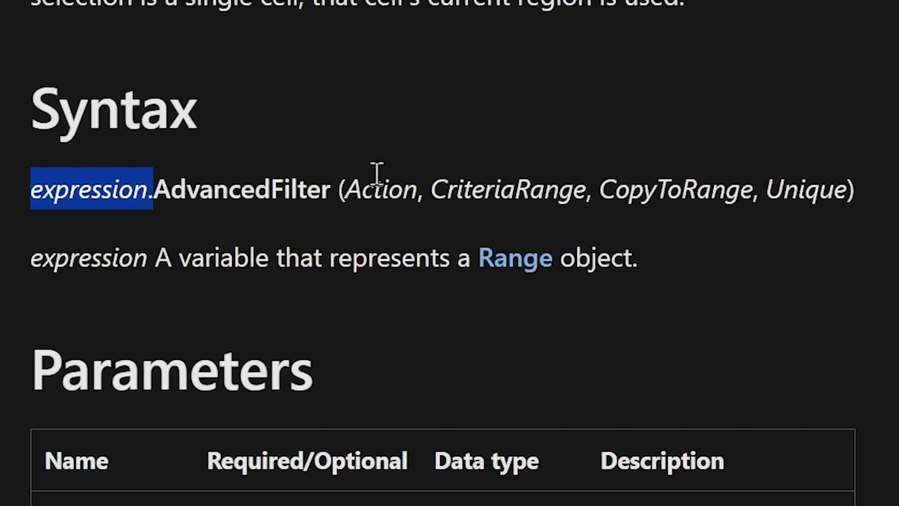
{"action": "left_click_drag", "start_coordinate": [431, 190], "coordinate": [591, 190]}
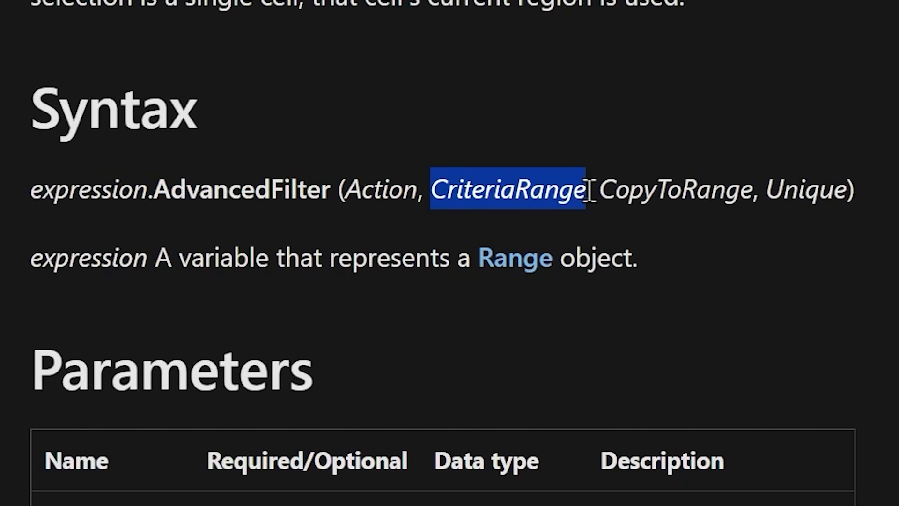
{"action": "mouse_move", "coordinate": [602, 189]}
{"action": "left_mouse_down"}
{"action": "mouse_move", "coordinate": [750, 192]}
{"action": "mouse_move", "coordinate": [741, 193]}
{"action": "left_mouse_up"}
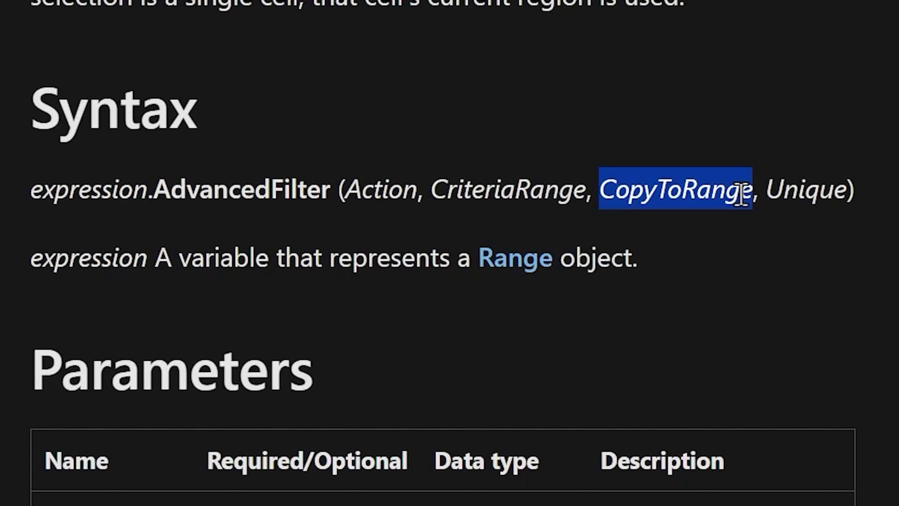
{"action": "left_click", "coordinate": [725, 254]}
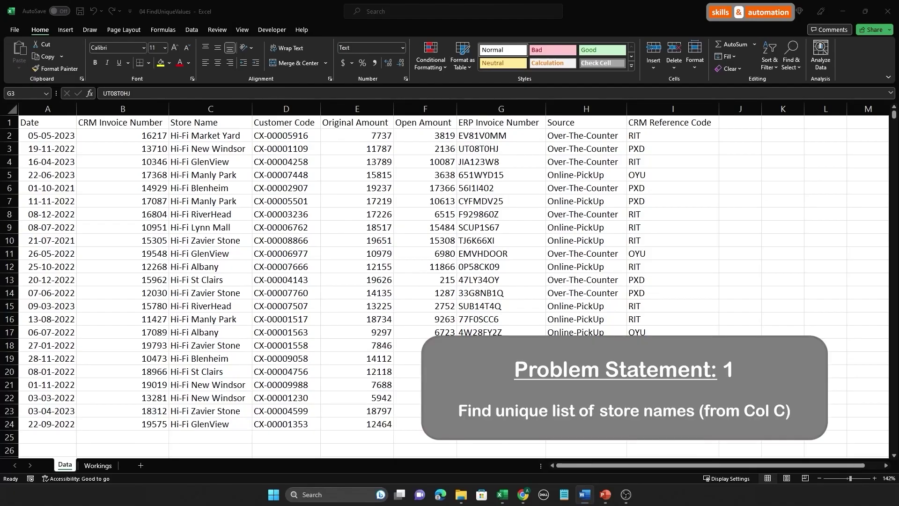
Back in the workbook, open the VBA editor and bring up the project's insert options.
{"action": "left_click", "coordinate": [227, 108]}
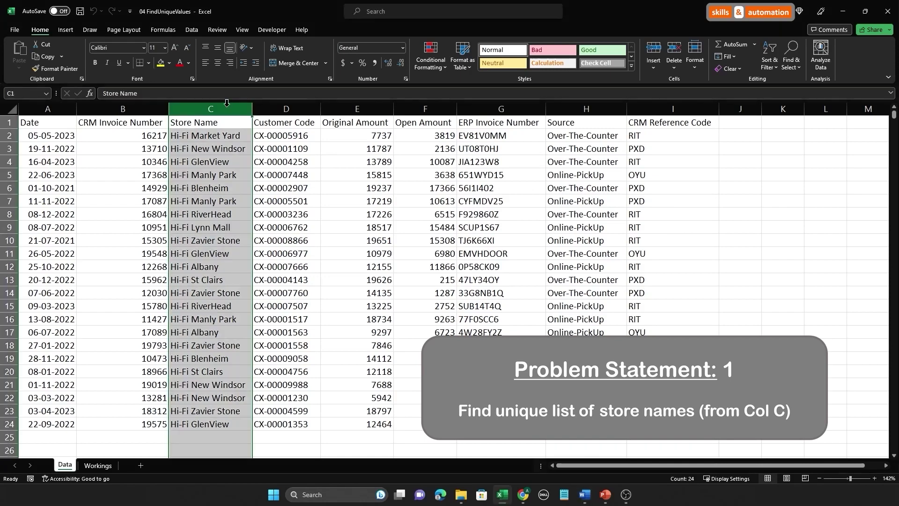
{"action": "left_click", "coordinate": [283, 292]}
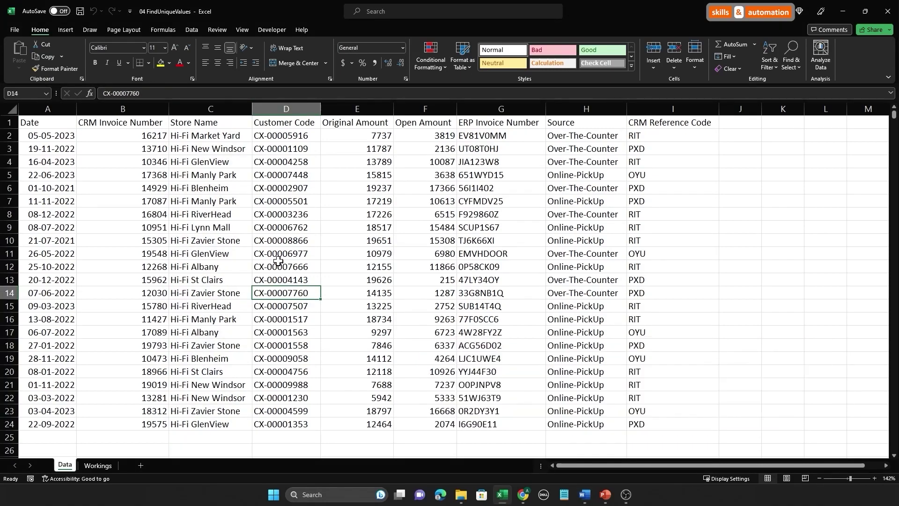
{"action": "key", "text": "alt+F11"}
{"action": "right_click", "coordinate": [10, 143]}
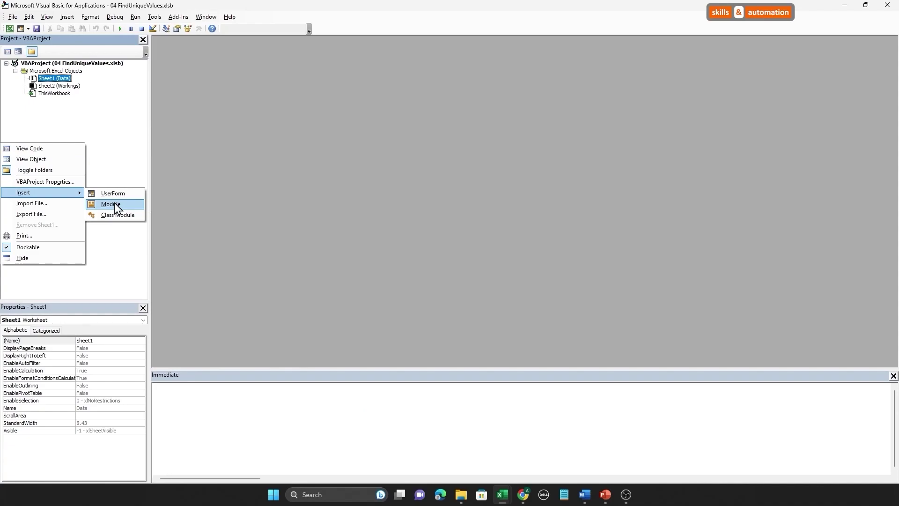
Insert a module with Sub Solution_One_Advanced_Filter_1_Column, declaring wsData and wsWork and setting wsData to Data.
{"action": "left_click", "coordinate": [114, 202]}
{"action": "type", "text": "m01AdvancedFilter"}
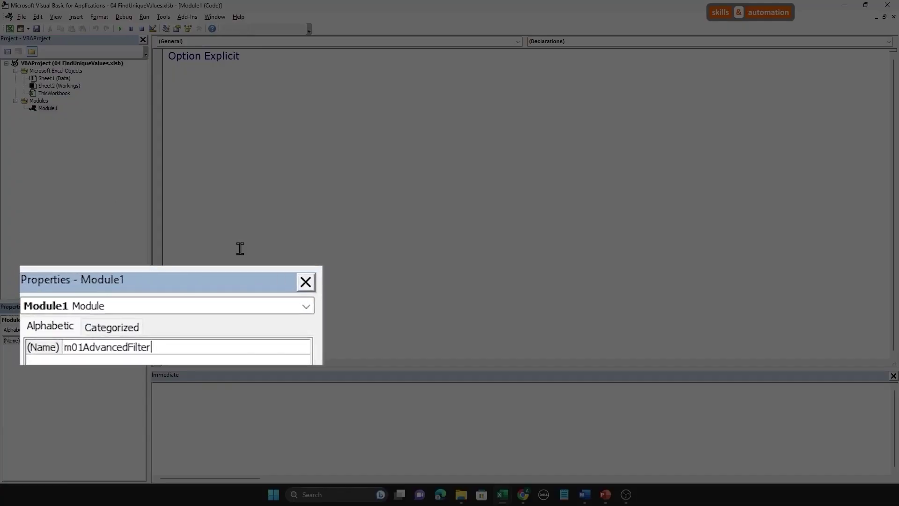
{"action": "type", "text": "Sub Solution_One_Advanced_Filter_1_Column"}
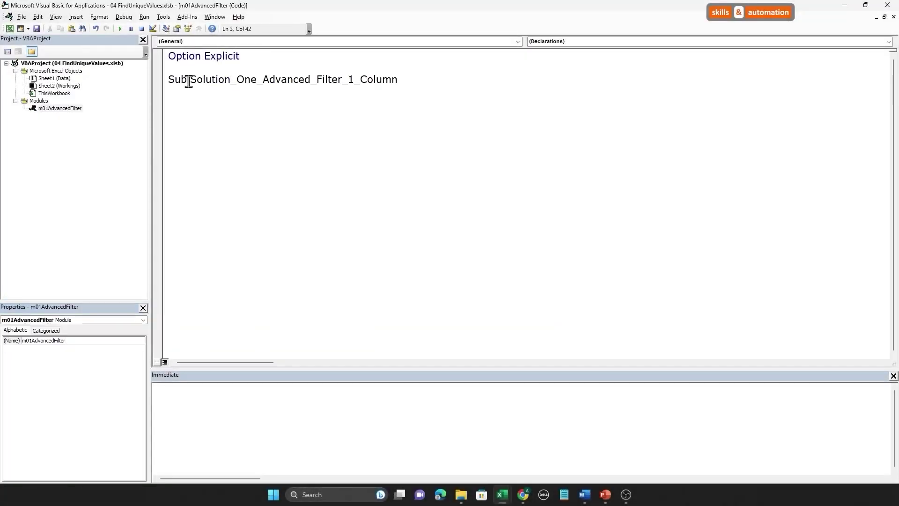
{"action": "key", "text": "Return"}
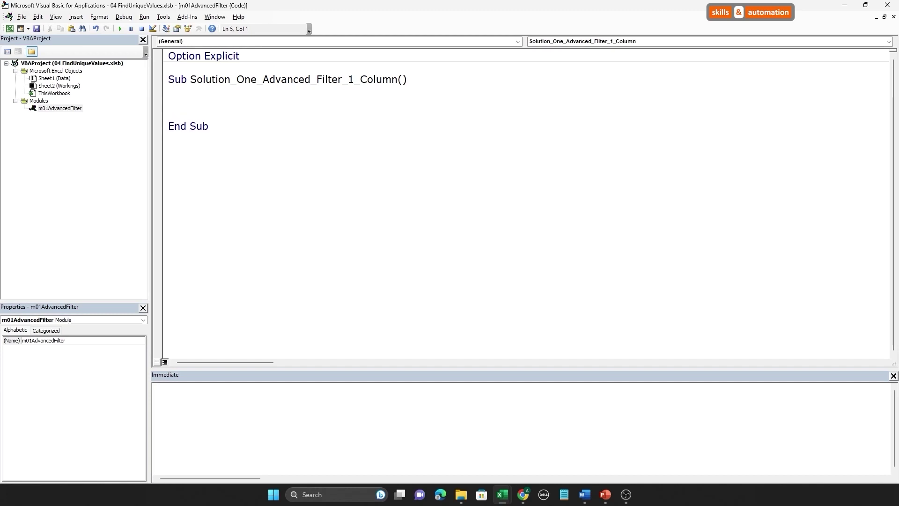
{"action": "type", "text": "Dim "}
{"action": "type", "text": "wsData As Worksheet, wsWork As Worksheet Set wsData = ThisWorkbook.Sheets(\"Data\") Set wsWork = ThisWorkbook.Sheets(\"Workings\")"}
Point wsWork at the Workings sheet and add wsWork.Cells.Clear to empty it.
{"action": "left_click_drag", "start_coordinate": [357, 126], "coordinate": [403, 126]}
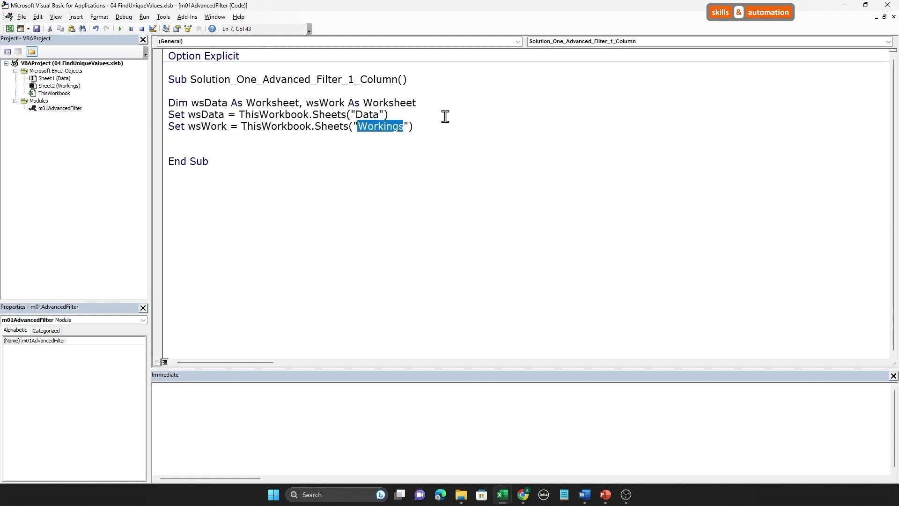
{"action": "mouse_move", "coordinate": [502, 495]}
{"action": "left_click", "coordinate": [450, 443]}
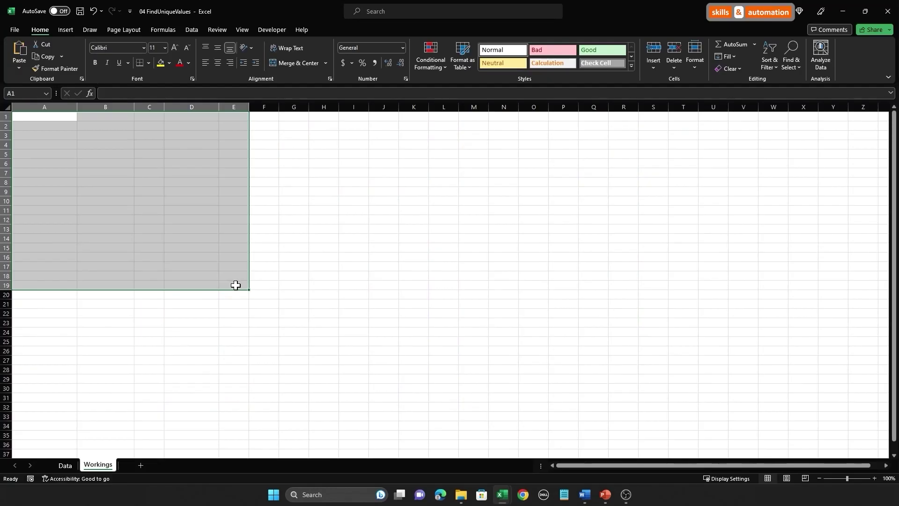
{"action": "key", "text": "alt+F11"}
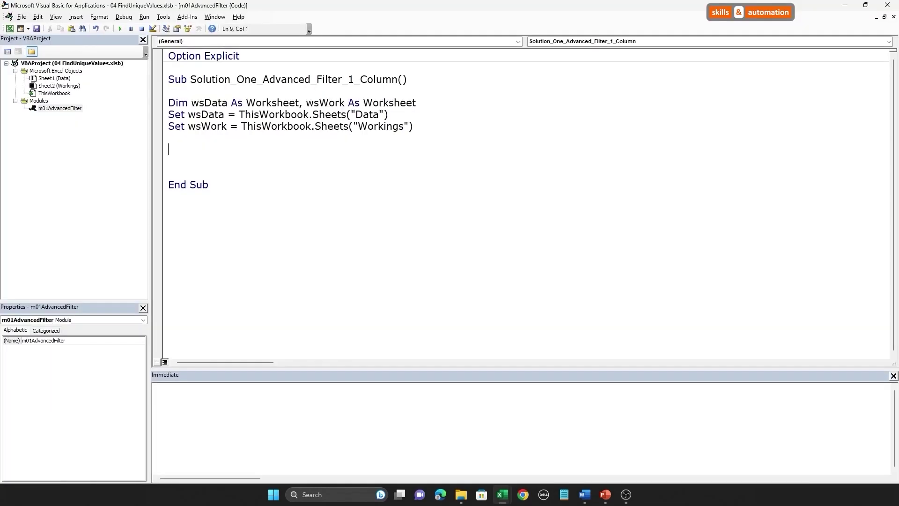
{"action": "type", "text": "wsWork.cells.clear"}
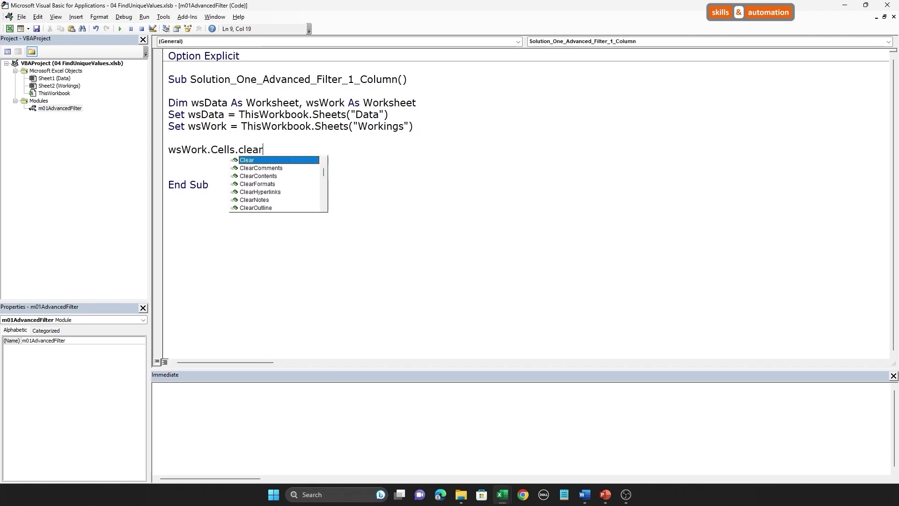
{"action": "key", "text": "Return"}
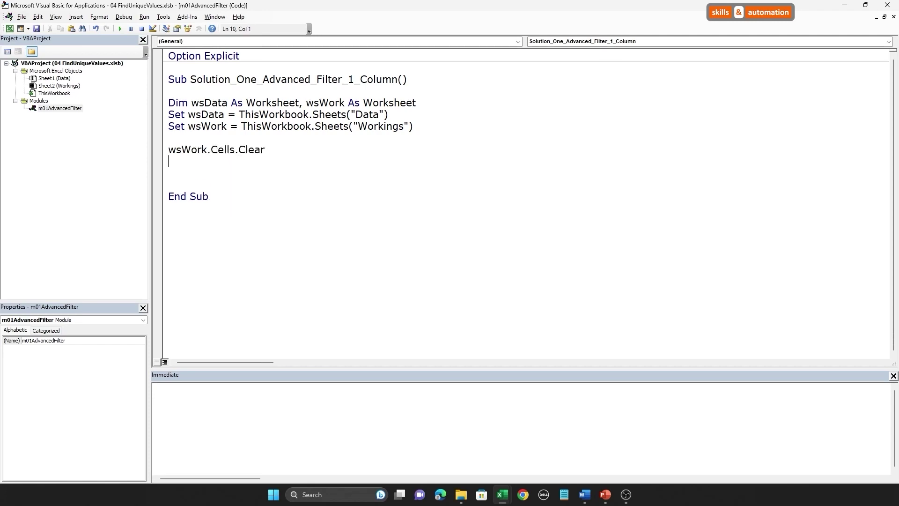
{"action": "key", "text": "alt+F11"}
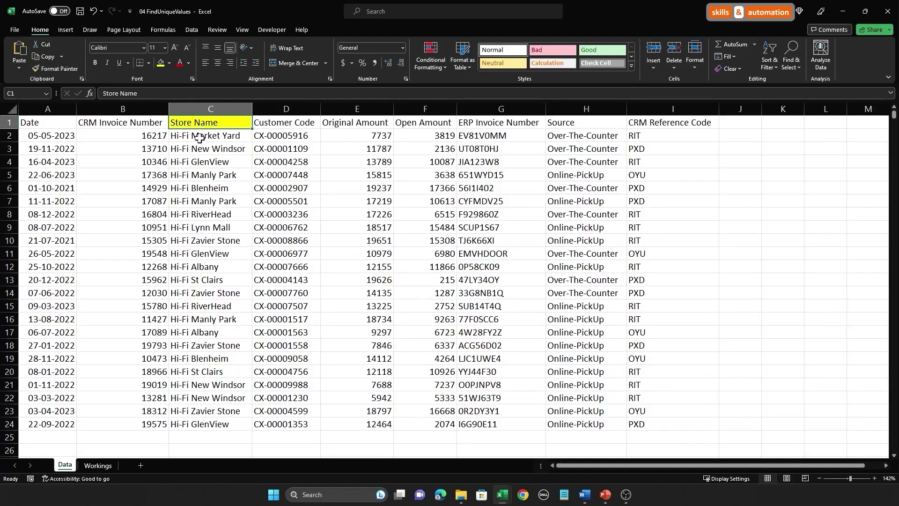
Set rngList to the CurrentRegion of Data A1, after checking the data table's extent.
{"action": "key", "text": "alt+F11"}
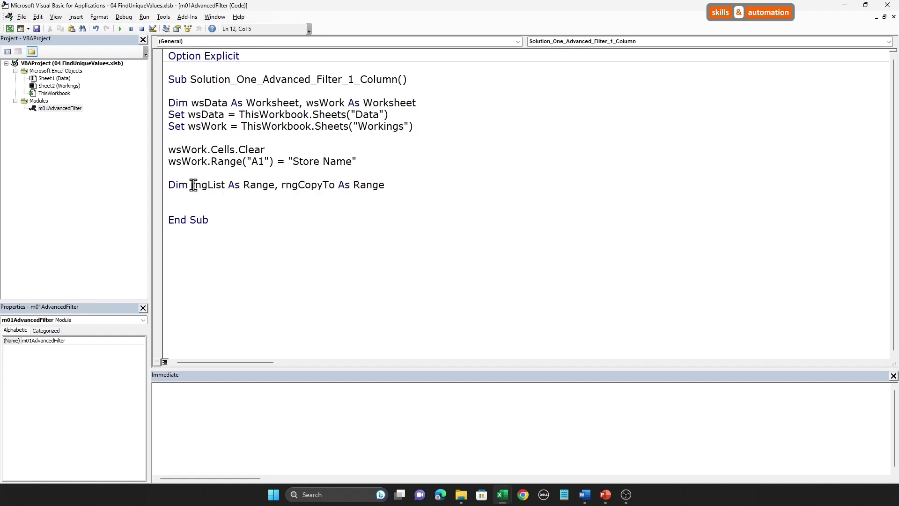
{"action": "double_click", "coordinate": [196, 184]}
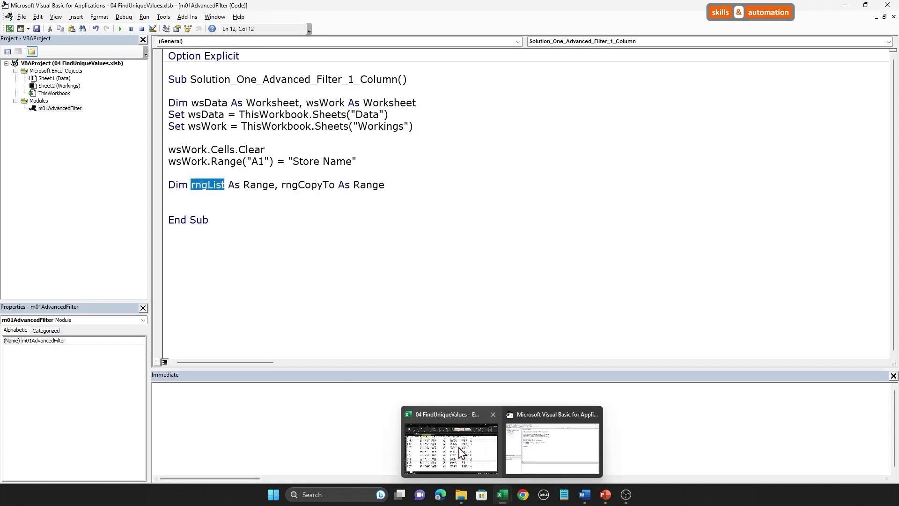
{"action": "left_click", "coordinate": [461, 448]}
{"action": "left_click", "coordinate": [44, 122]}
{"action": "left_click_drag", "start_coordinate": [43, 122], "coordinate": [646, 410]}
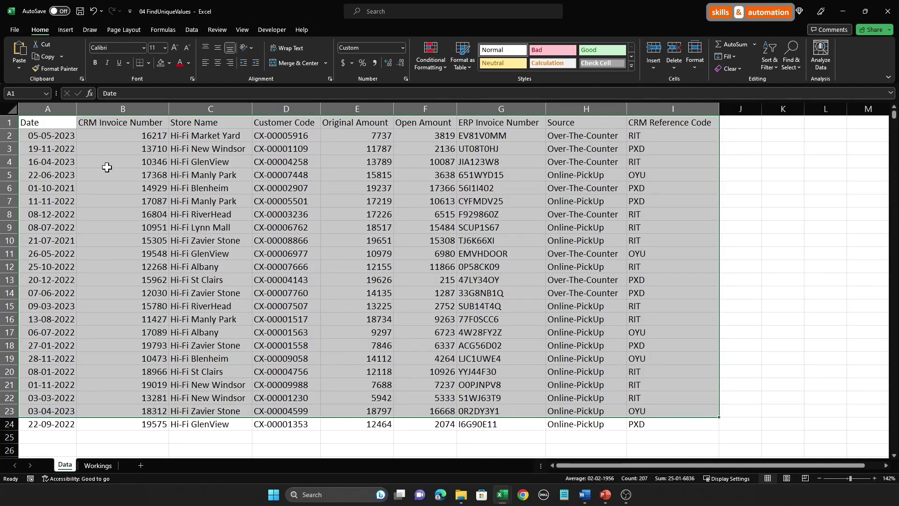
{"action": "key", "text": "alt+F11"}
{"action": "type", "text": "Se"}
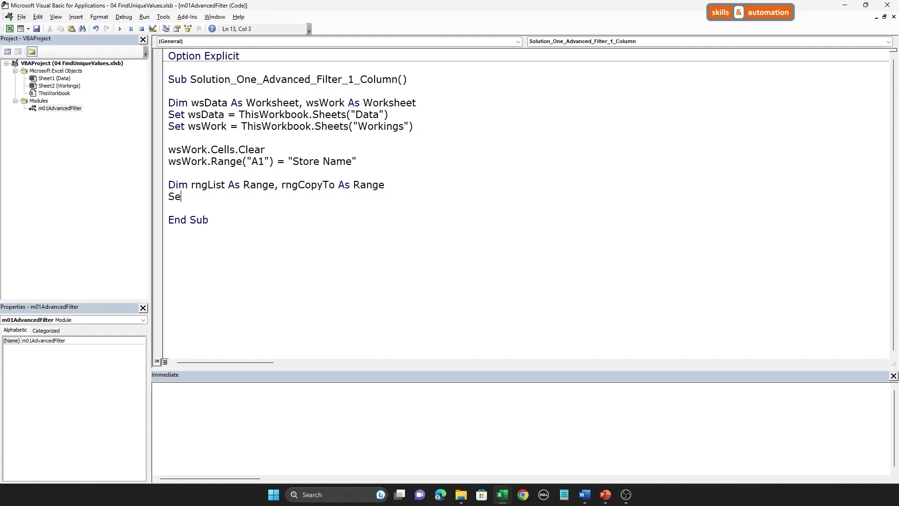
{"action": "type", "text": "t rngList = wsDa"}
{"action": "type", "text": "ta.Range(\"A1\")."}
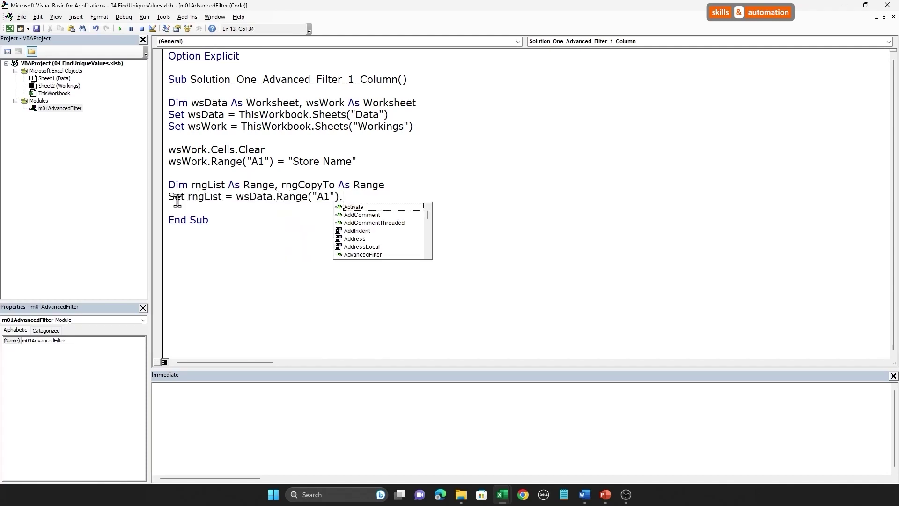
{"action": "type", "text": "curr"}
{"action": "key", "text": "Return"}
{"action": "key", "text": "Return"}
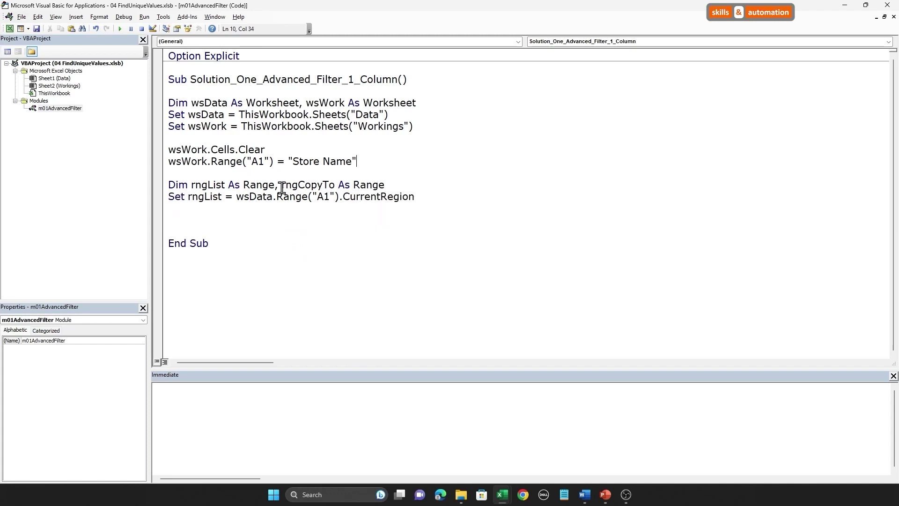
Paste the 'Store Name' header into Workings A1 and mark where rngCopyTo's unique names will land.
{"action": "left_click_drag", "start_coordinate": [282, 185], "coordinate": [335, 185]}
{"action": "left_click_drag", "start_coordinate": [168, 161], "coordinate": [360, 160]}
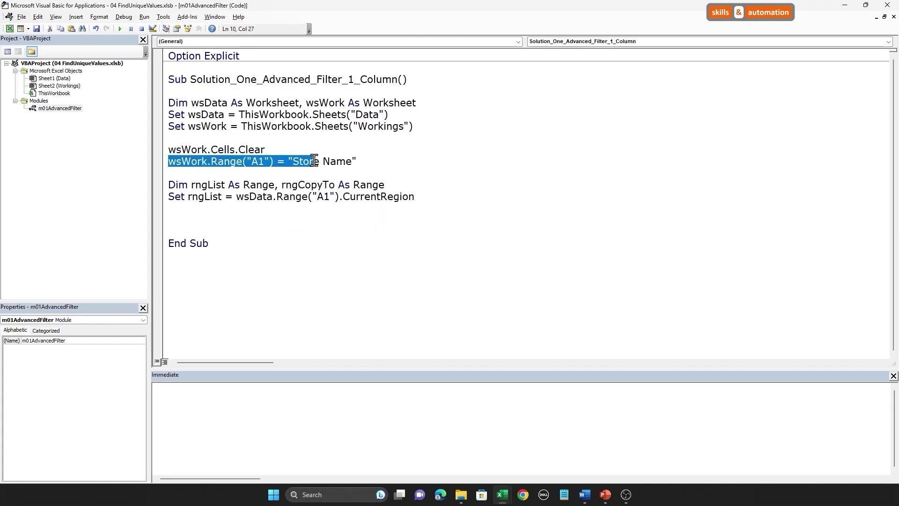
{"action": "left_click", "coordinate": [294, 161]}
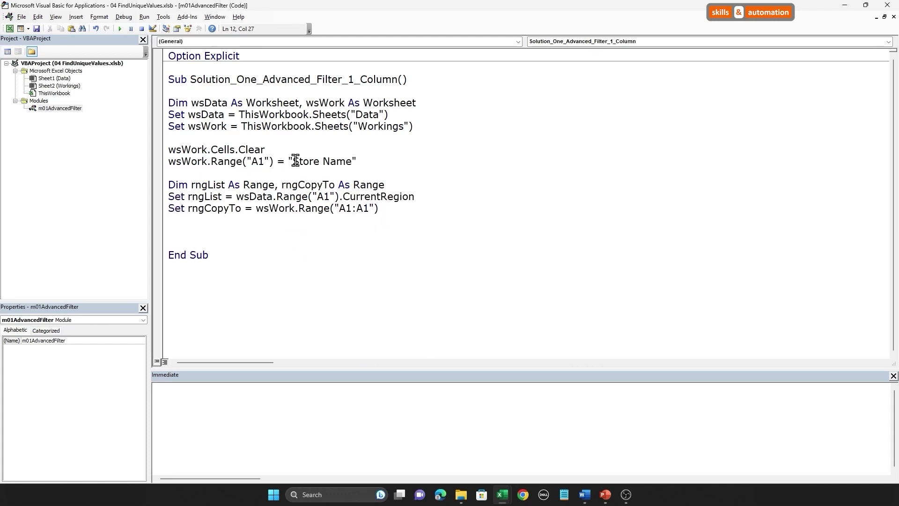
{"action": "left_click_drag", "start_coordinate": [294, 161], "coordinate": [356, 161]}
{"action": "key", "text": "ctrl+c"}
{"action": "key", "text": "alt+F11"}
{"action": "right_click", "coordinate": [64, 30]}
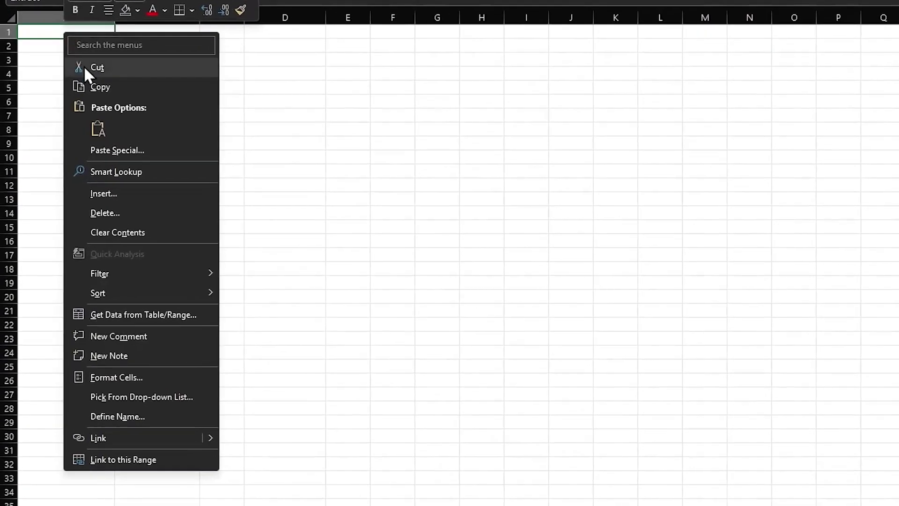
{"action": "left_click", "coordinate": [97, 124]}
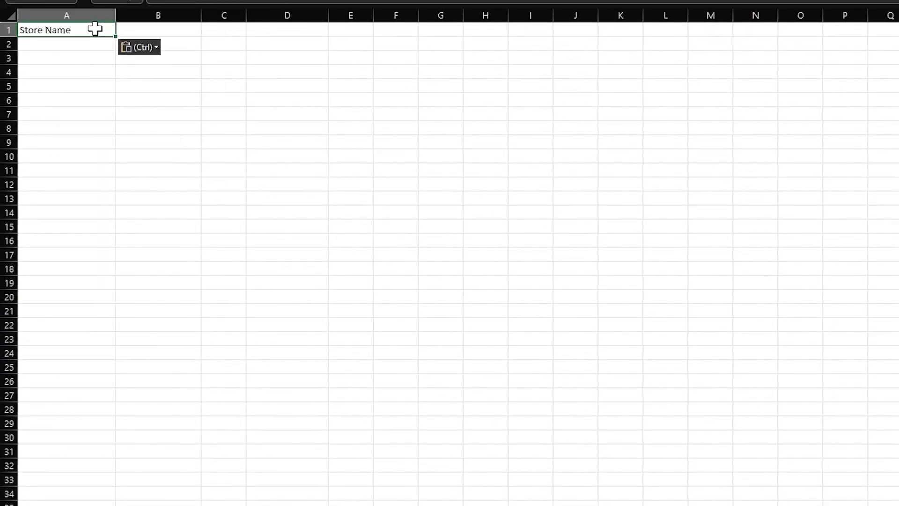
{"action": "left_click", "coordinate": [67, 46]}
{"action": "left_click_drag", "start_coordinate": [67, 46], "coordinate": [54, 235]}
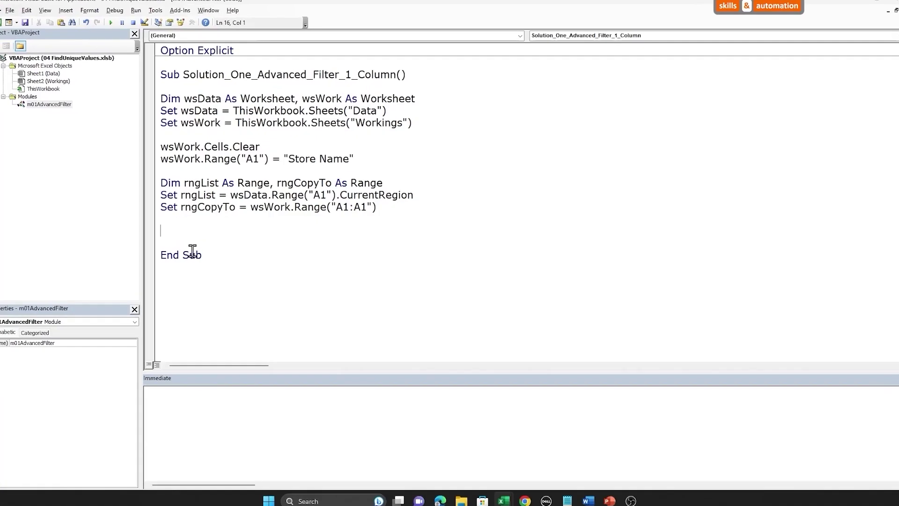
Add the line rngList.AdvancedFilter xlFilterCopy, , rngCopyTo, Unique:=True before End Sub.
{"action": "type", "text": "rng"}
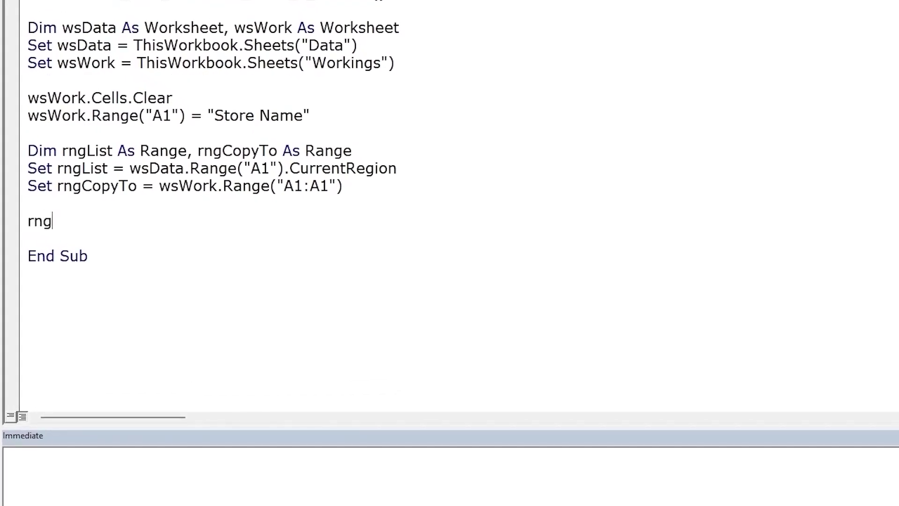
{"action": "type", "text": "List.adv"}
{"action": "key", "text": "Escape"}
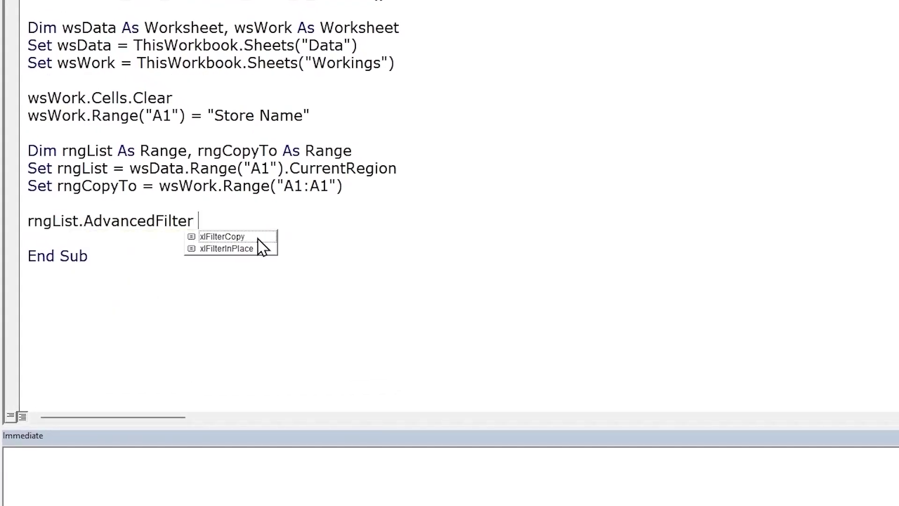
{"action": "left_click", "coordinate": [225, 239]}
{"action": "double_click", "coordinate": [224, 237]}
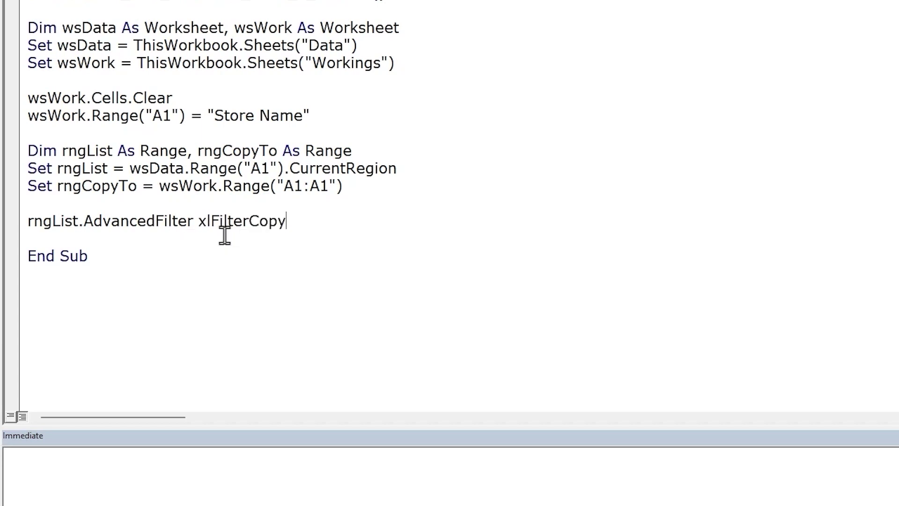
{"action": "type", "text": ","}
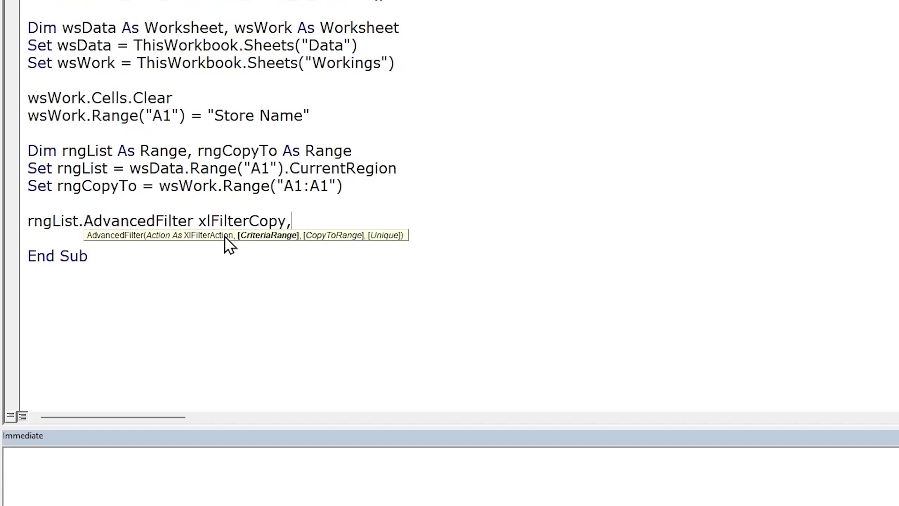
{"action": "type", "text": ","}
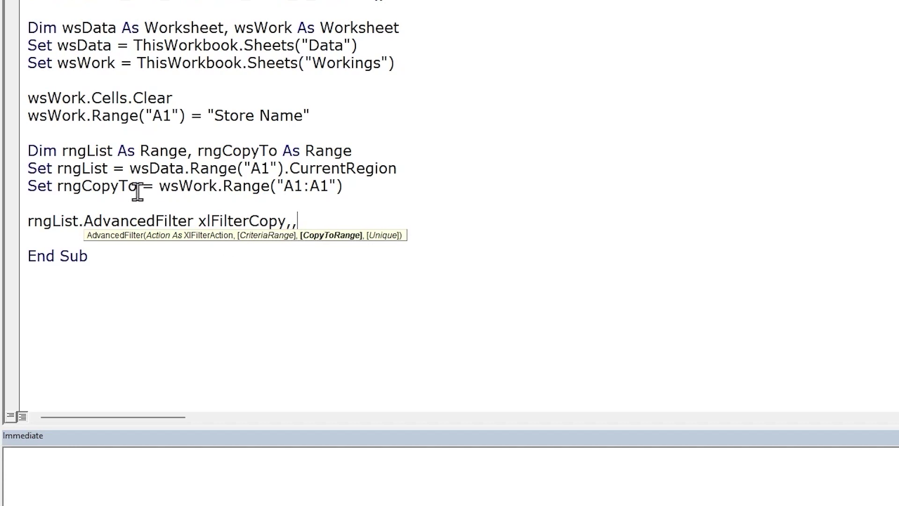
{"action": "left_click_drag", "start_coordinate": [141, 188], "coordinate": [55, 191]}
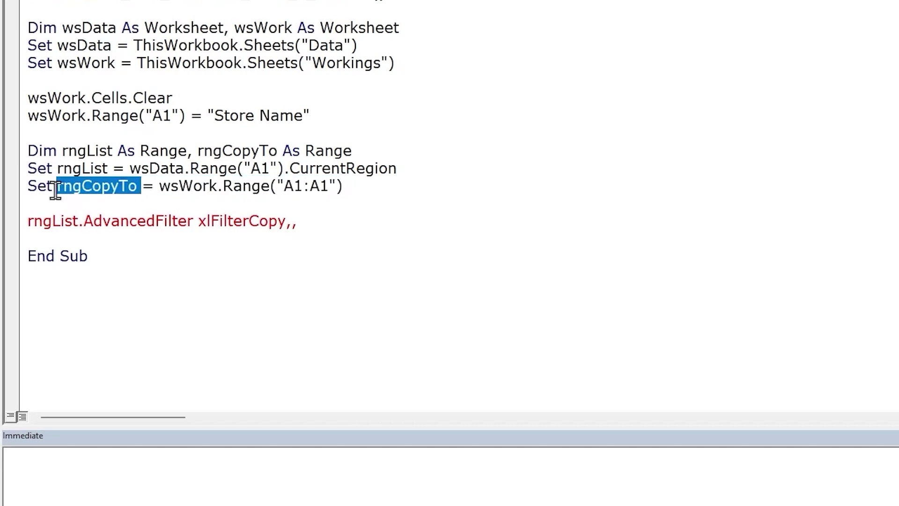
{"action": "key", "text": "ctrl+c"}
{"action": "left_click", "coordinate": [318, 220]}
{"action": "key", "text": "ctrl+v"}
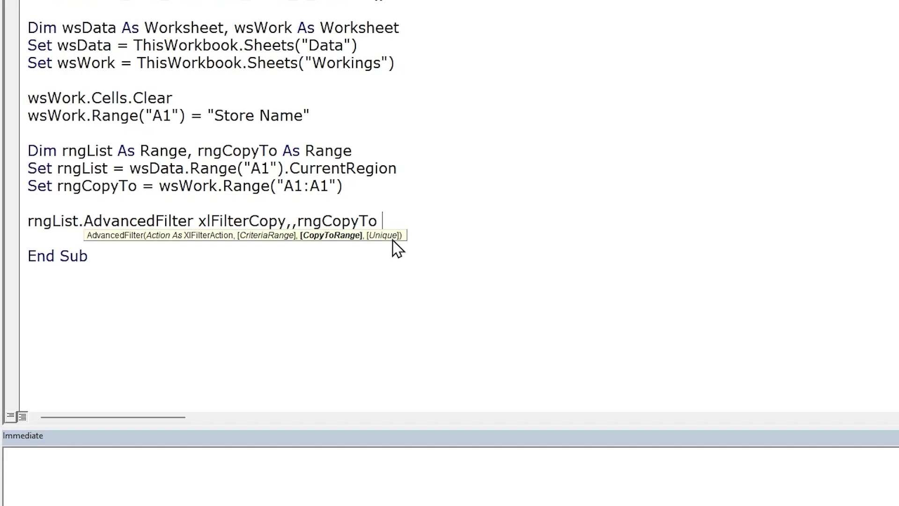
{"action": "type", "text": ", Unique:= T"}
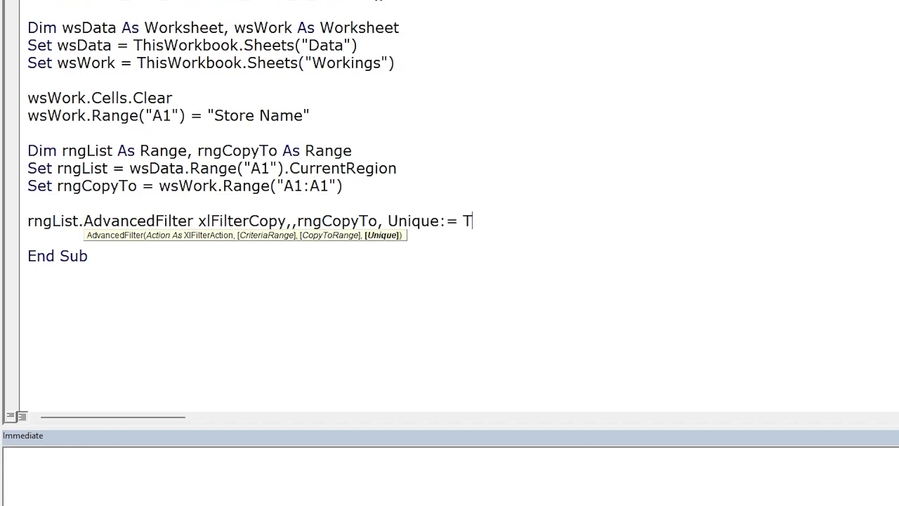
{"action": "type", "text": "rue"}
{"action": "left_click", "coordinate": [496, 178]}
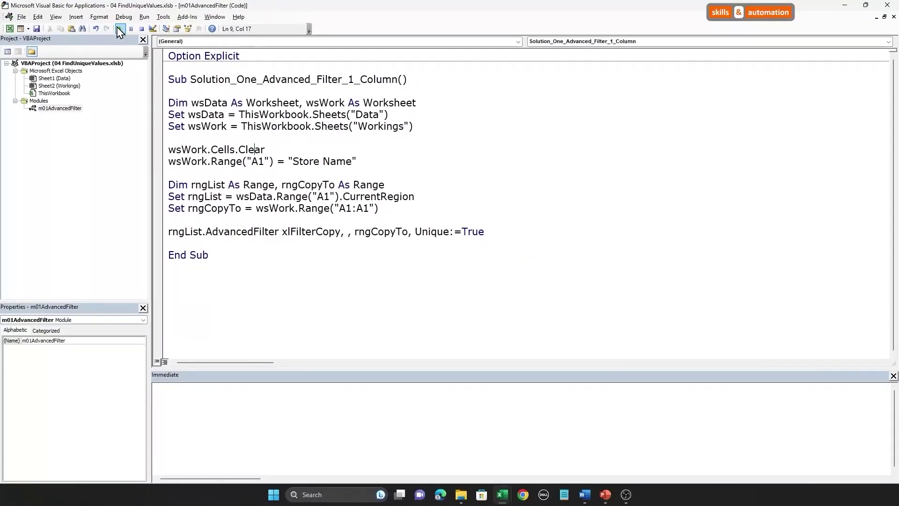
Run Solution_One_Advanced_Filter_1_Column and check the ten unique store names in Workings column A.
{"action": "left_click", "coordinate": [121, 35]}
{"action": "mouse_move", "coordinate": [501, 494]}
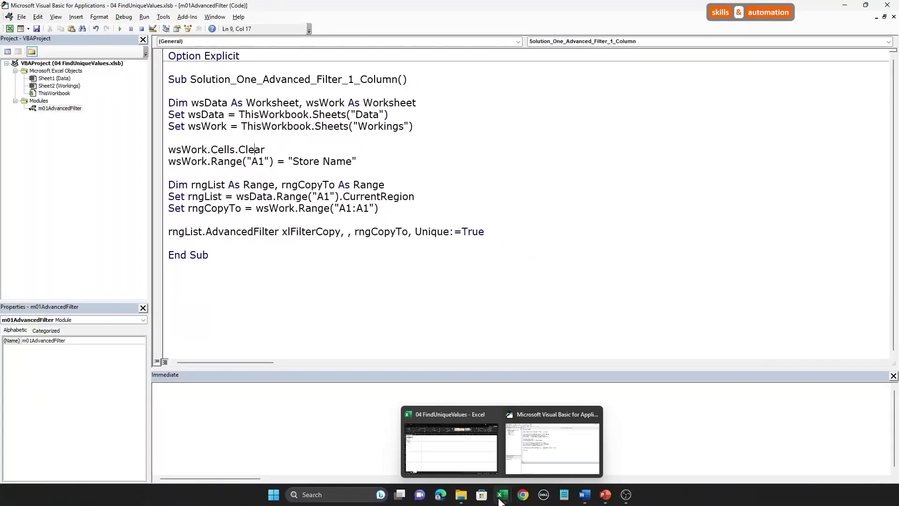
{"action": "left_click", "coordinate": [479, 471]}
{"action": "left_click_drag", "start_coordinate": [90, 42], "coordinate": [74, 179]}
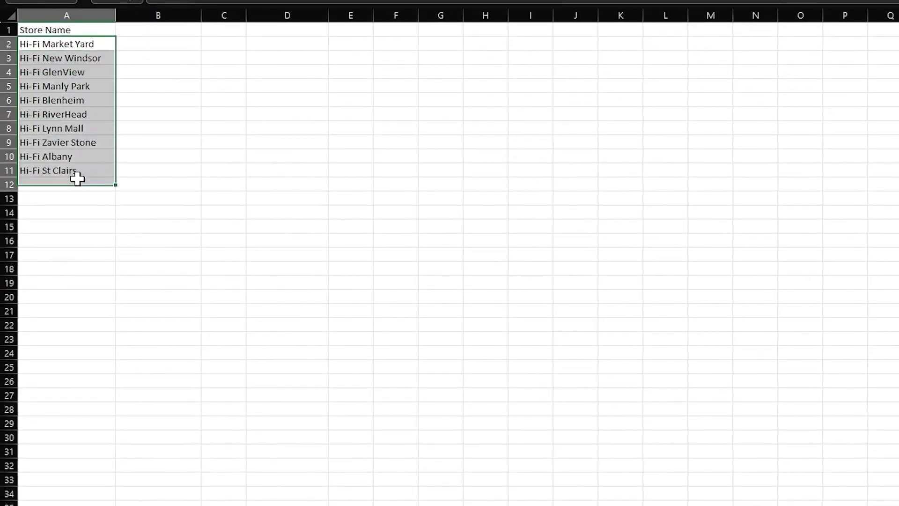
{"action": "left_click_drag", "start_coordinate": [100, 42], "coordinate": [89, 173]}
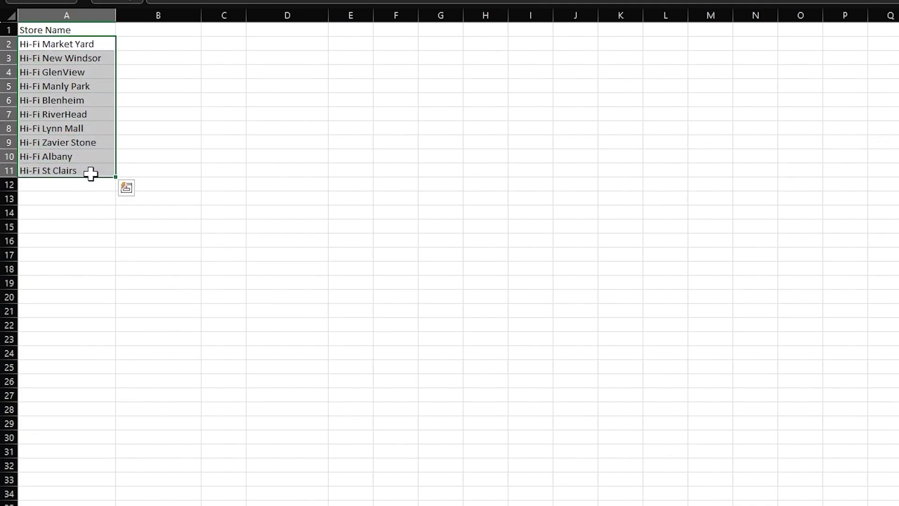
{"action": "key", "text": "alt+F11"}
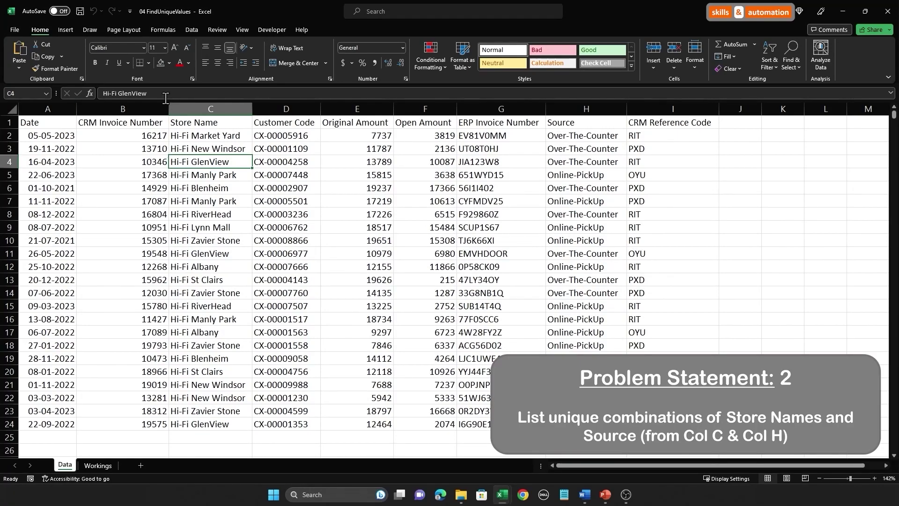
Compare the Store Name and Source headers on the Data sheet and glance at Workings.
{"action": "left_click", "coordinate": [200, 106]}
{"action": "left_click", "coordinate": [586, 106]}
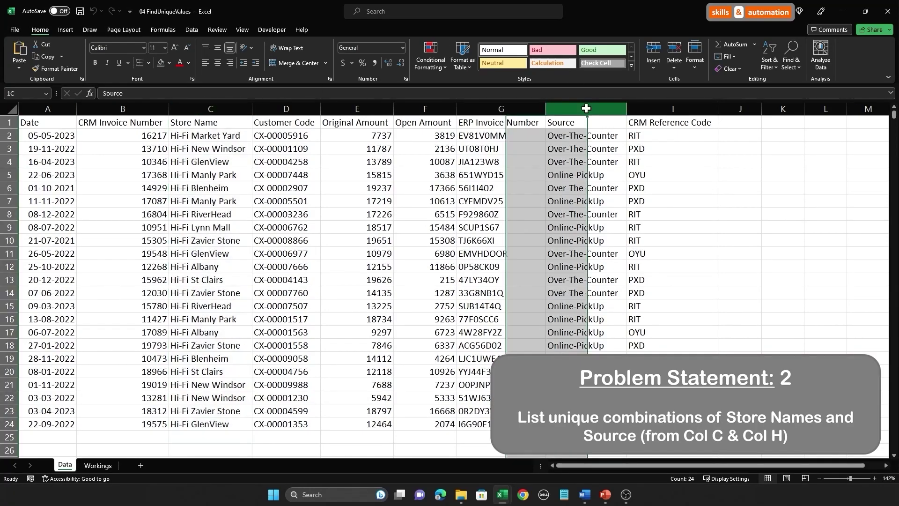
{"action": "left_click", "coordinate": [207, 123]}
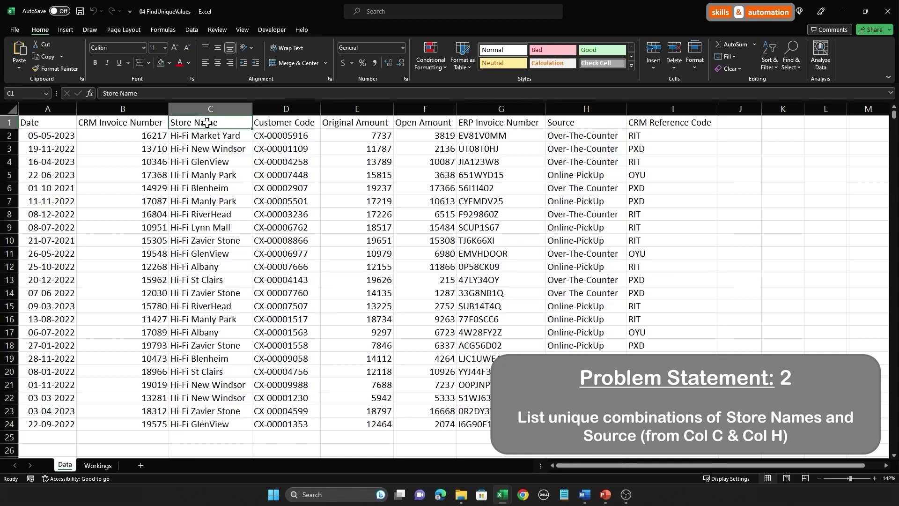
{"action": "left_click", "coordinate": [598, 122]}
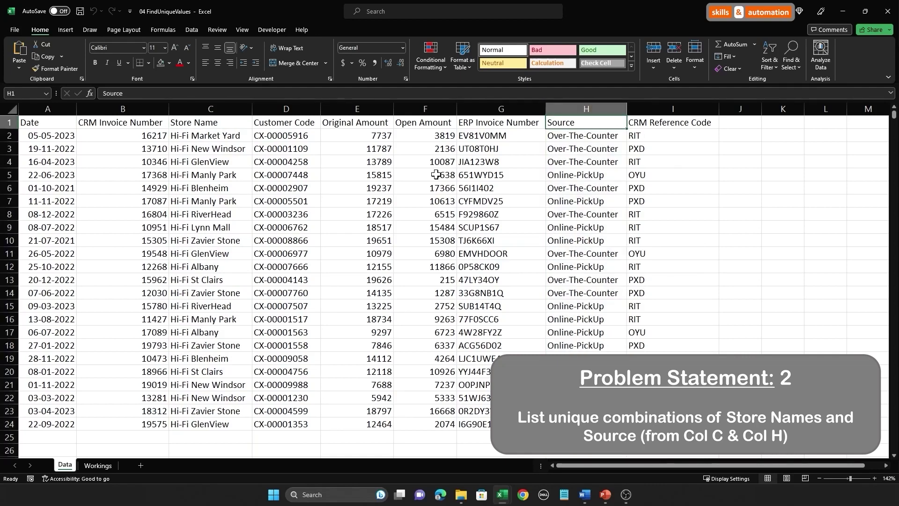
{"action": "left_click", "coordinate": [100, 464]}
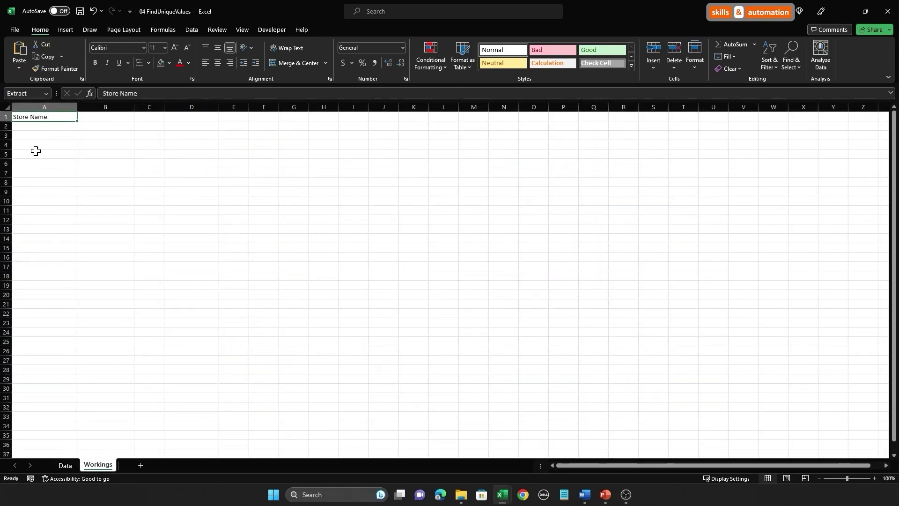
{"action": "left_click", "coordinate": [71, 465]}
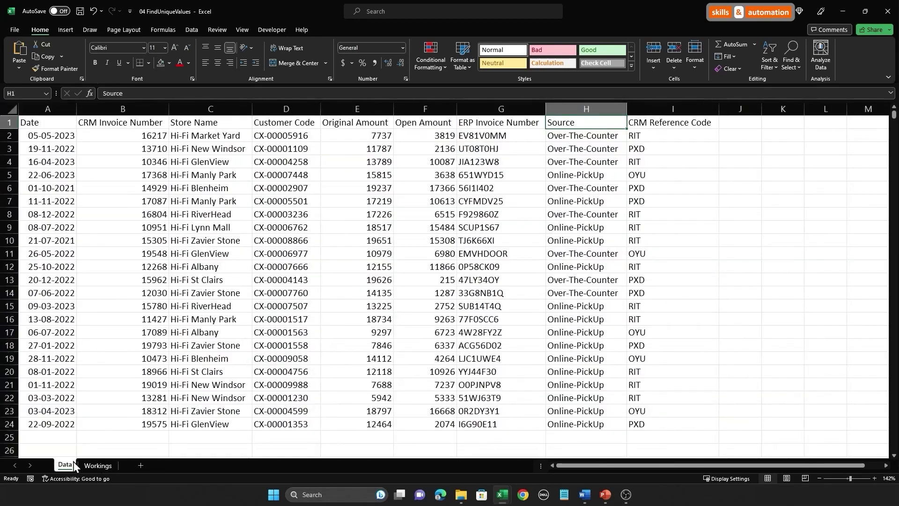
Copy the Source header from Data H1 into Workings B1 beside Store Name.
{"action": "right_click", "coordinate": [586, 123]}
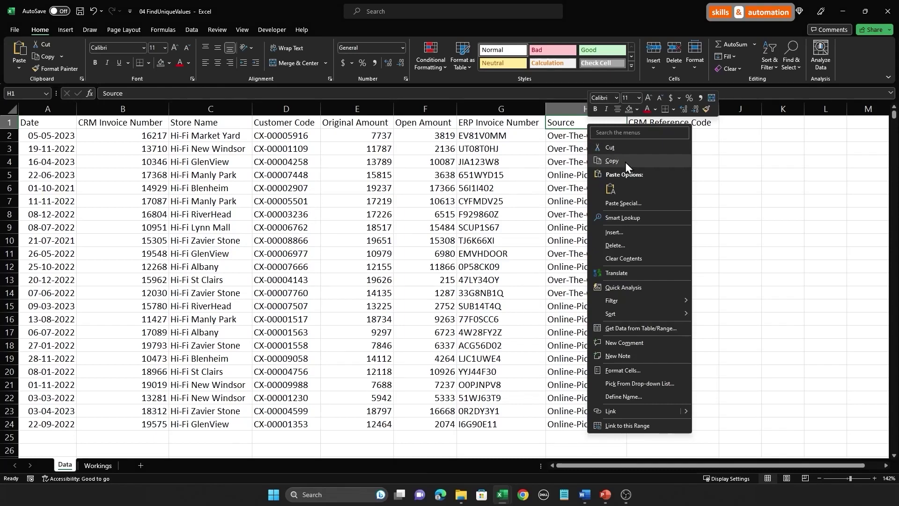
{"action": "left_click", "coordinate": [622, 159]}
{"action": "left_click", "coordinate": [98, 464]}
{"action": "right_click", "coordinate": [117, 116]}
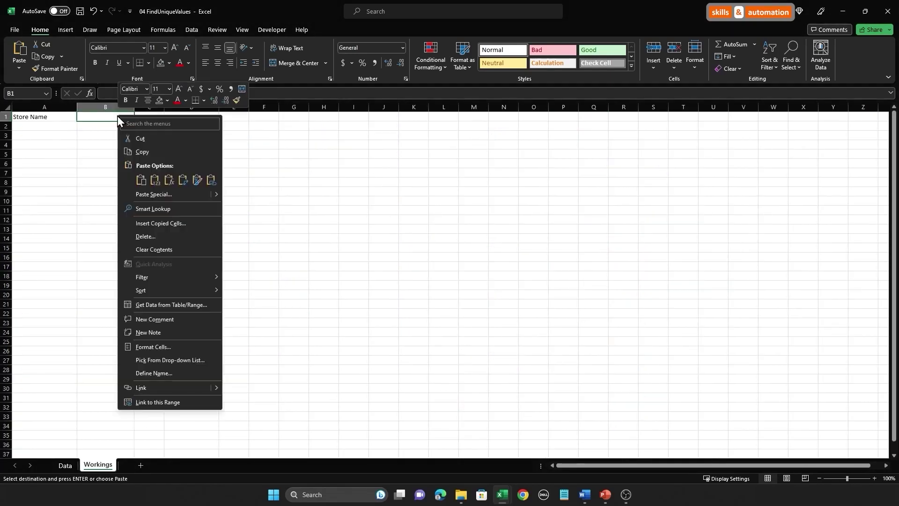
{"action": "left_click", "coordinate": [155, 179]}
{"action": "left_click_drag", "start_coordinate": [44, 33], "coordinate": [159, 31]}
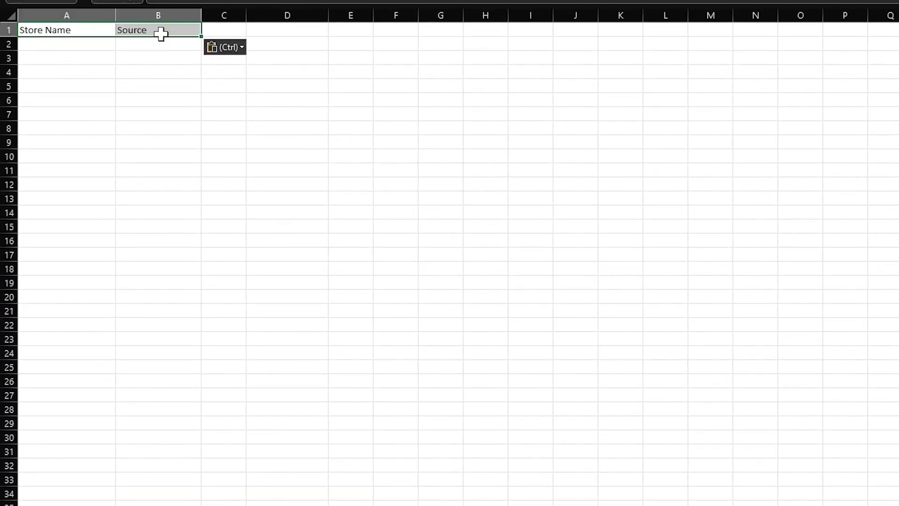
{"action": "left_click", "coordinate": [142, 72]}
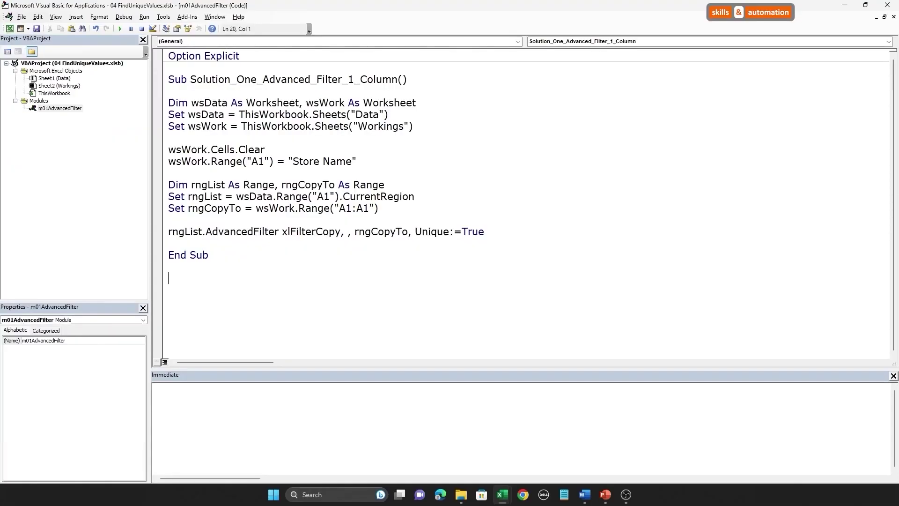
Create Sub Solution_One_Advanced_Filter_2_Column and paste the first macro's body into it.
{"action": "key", "text": "Return"}
{"action": "key", "text": "Return"}
{"action": "key", "text": "Return"}
{"action": "key", "text": "Return"}
{"action": "key", "text": "Return"}
{"action": "key", "text": "Return"}
{"action": "key", "text": "Return"}
{"action": "key", "text": "Return"}
{"action": "key", "text": "Return"}
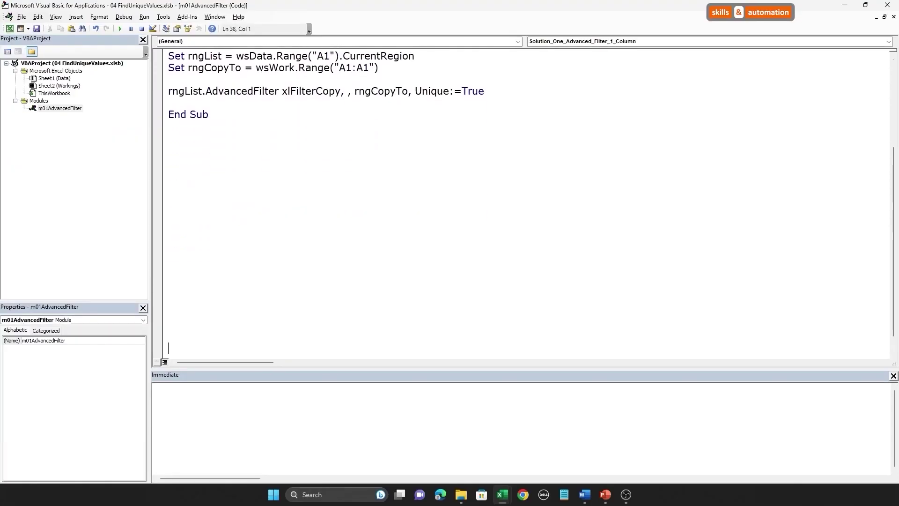
{"action": "key", "text": "Return"}
{"action": "type", "text": "Sub Solution_One_Advanced_Filter_2_Column"}
{"action": "key", "text": "Return"}
{"action": "key", "text": "Return"}
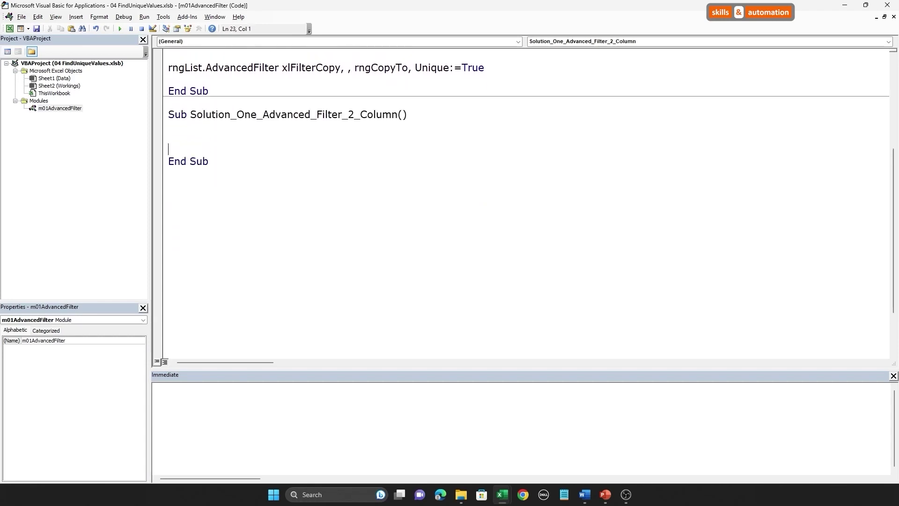
{"action": "scroll", "coordinate": [494, 231], "scroll_direction": "up", "scroll_amount": 3}
{"action": "left_click_drag", "start_coordinate": [493, 231], "coordinate": [91, 105]}
{"action": "key", "text": "ctrl+c"}
{"action": "left_click", "coordinate": [200, 290]}
{"action": "key", "text": "ctrl+v"}
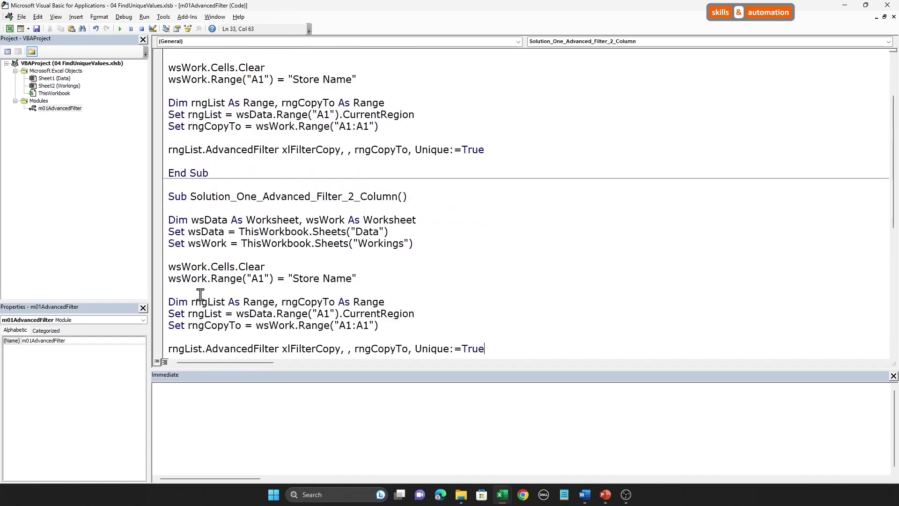
Add wsWork.Range("B1") = "Source" and widen the output range from A1:A1 to A1:B1.
{"action": "scroll", "coordinate": [281, 234], "scroll_direction": "down", "scroll_amount": 2}
{"action": "left_click", "coordinate": [355, 208]}
{"action": "key", "text": "Return"}
{"action": "type", "text": "wsWork.Range(\"B1\") = \"Source\""}
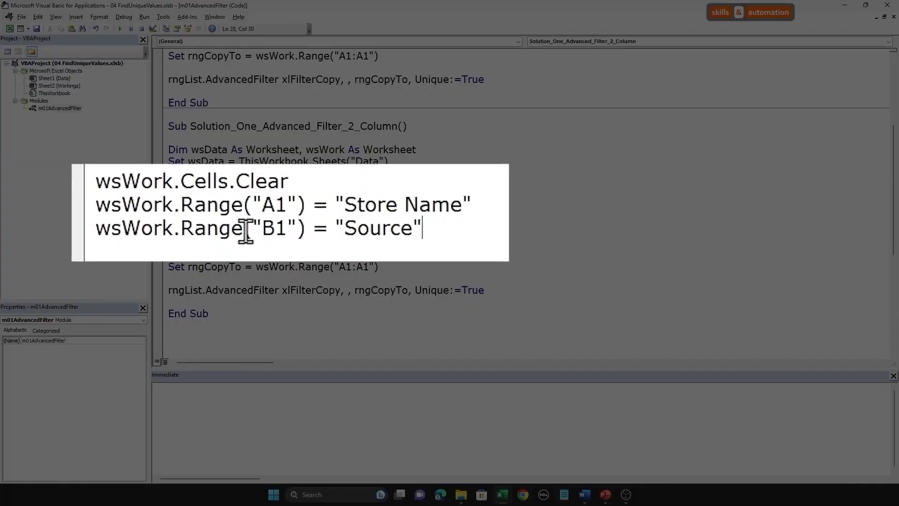
{"action": "left_click", "coordinate": [260, 227]}
{"action": "left_click_drag", "start_coordinate": [260, 226], "coordinate": [296, 229]}
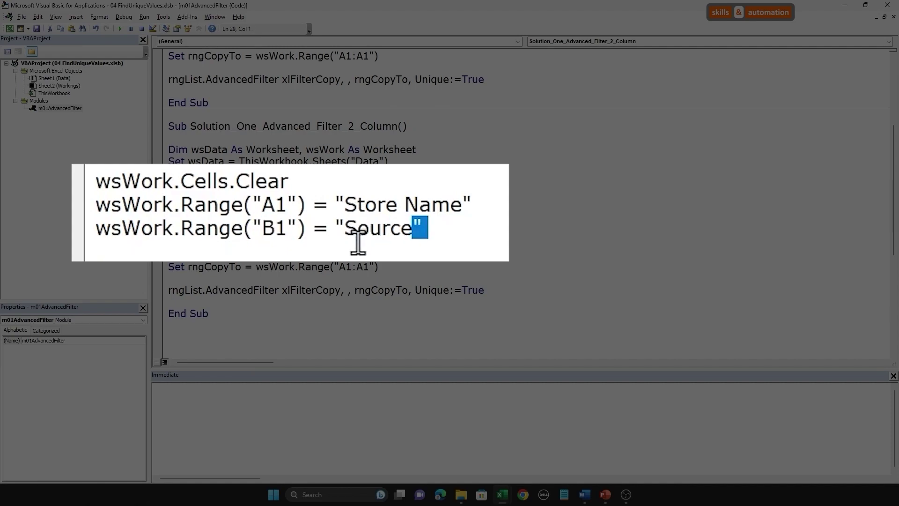
{"action": "left_click_drag", "start_coordinate": [326, 220], "coordinate": [289, 220]}
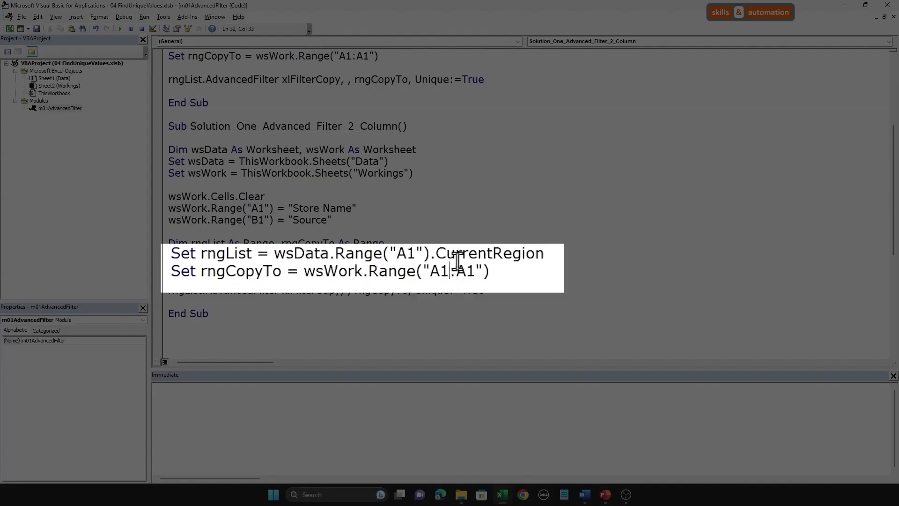
{"action": "left_click", "coordinate": [357, 266]}
{"action": "left_click_drag", "start_coordinate": [549, 274], "coordinate": [562, 274]}
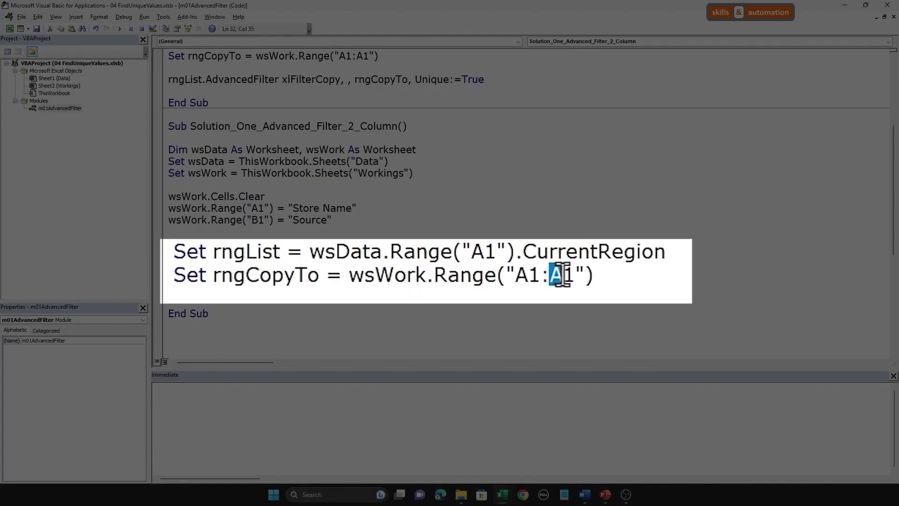
{"action": "type", "text": "B"}
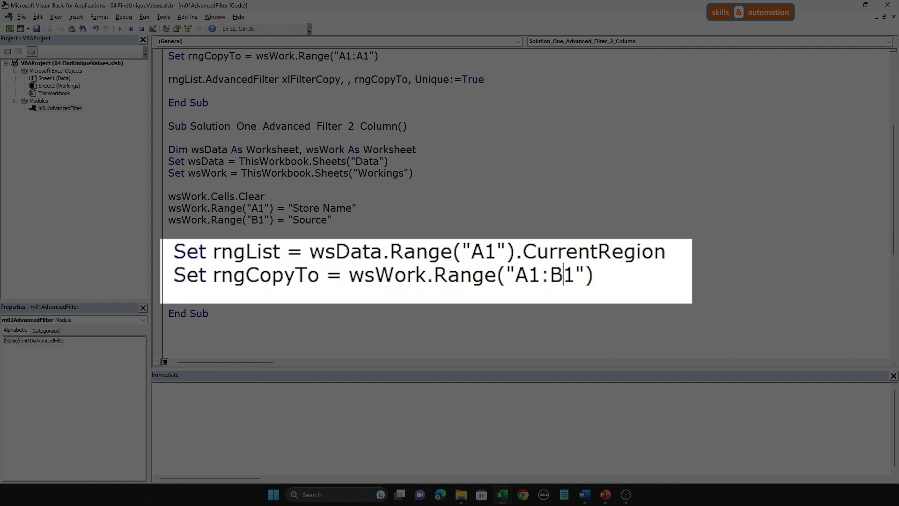
{"action": "key", "text": "End"}
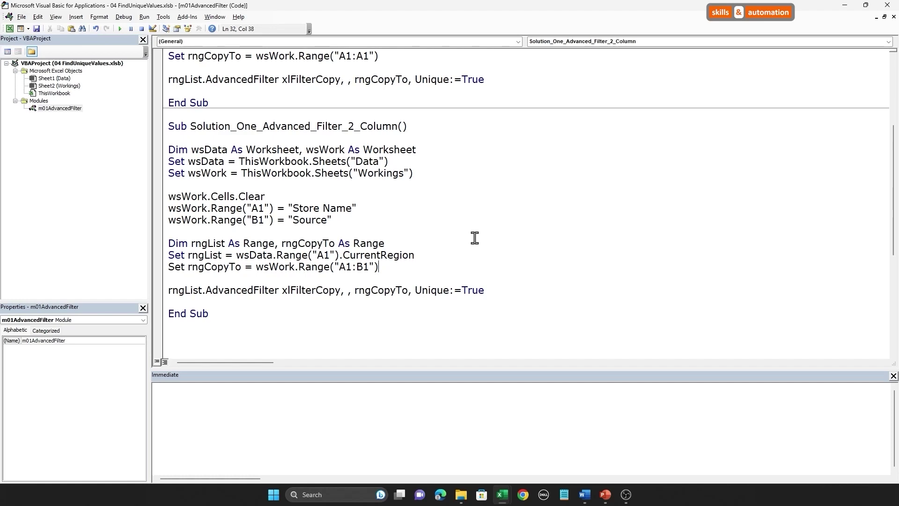
{"action": "left_click", "coordinate": [436, 230]}
Review the unique pairs in Workings A2:B17, then Data's Store Name column and amount 10087 in F4.
{"action": "left_click", "coordinate": [121, 29]}
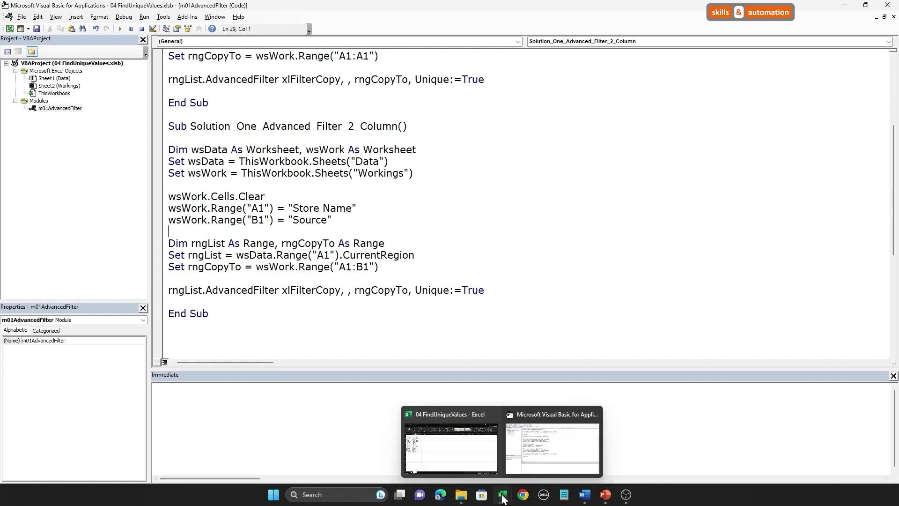
{"action": "left_click", "coordinate": [466, 457]}
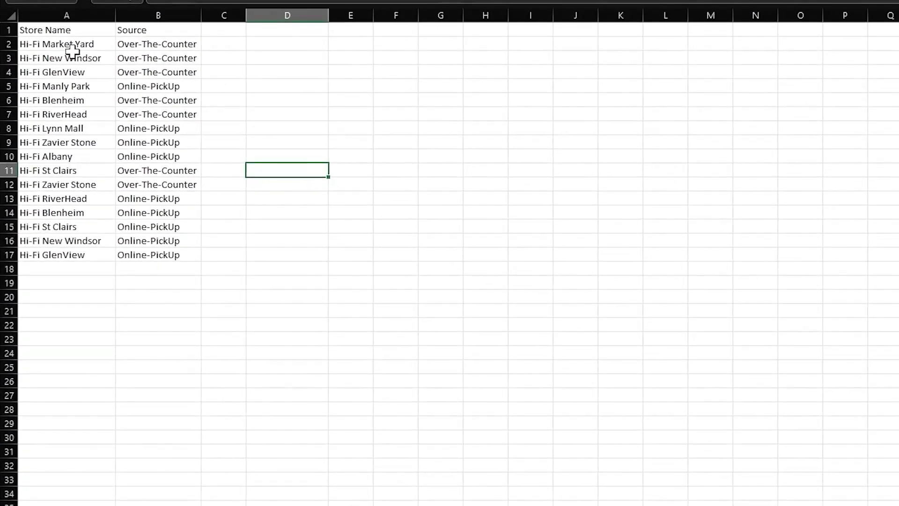
{"action": "left_click_drag", "start_coordinate": [70, 52], "coordinate": [162, 256]}
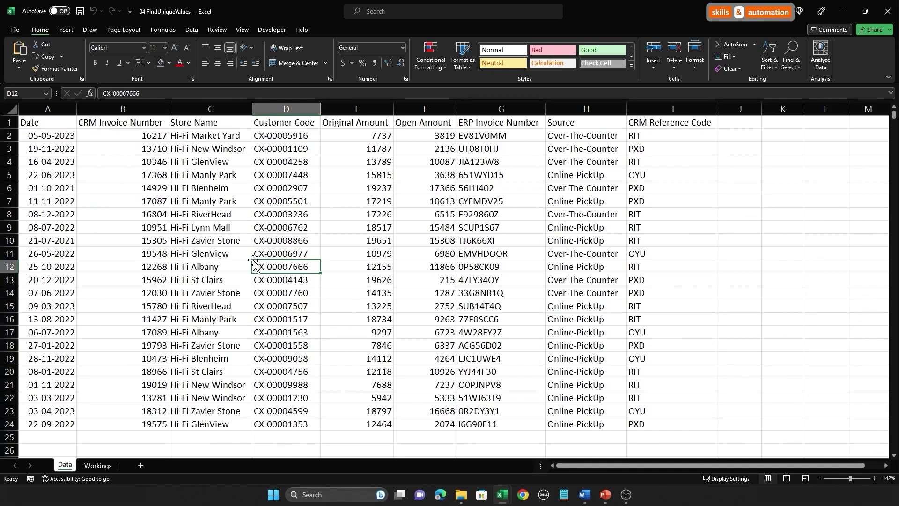
{"action": "left_click", "coordinate": [231, 104]}
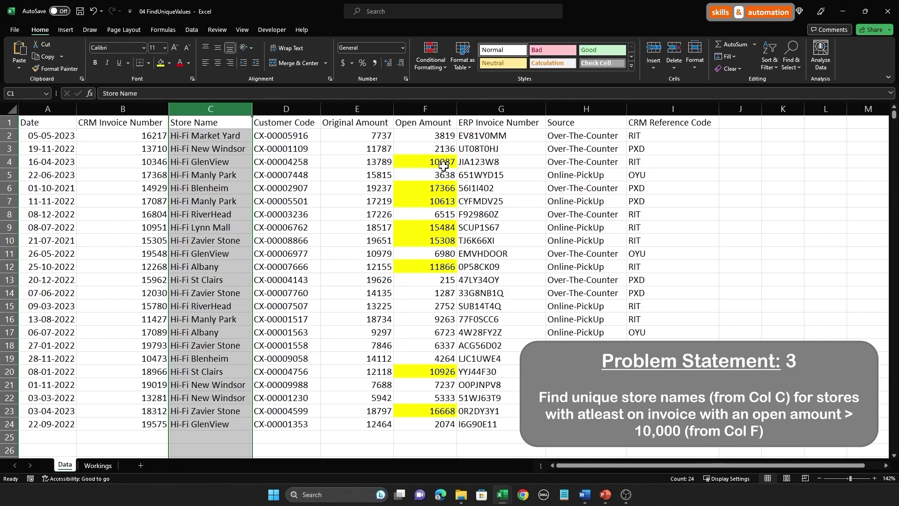
{"action": "left_click", "coordinate": [444, 159]}
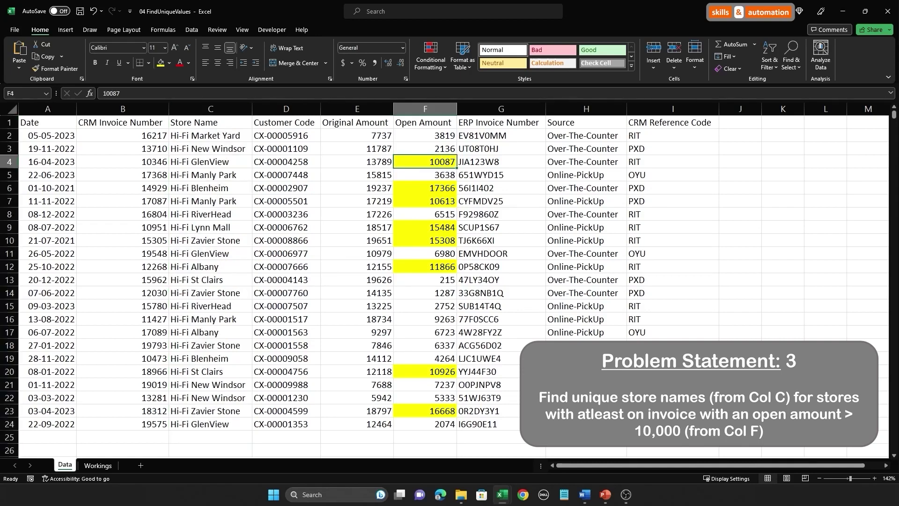
Add an empty Sub Solution_One_Advanced_Filter_Criteria() at the end of the module.
{"action": "key", "text": "alt+F11"}
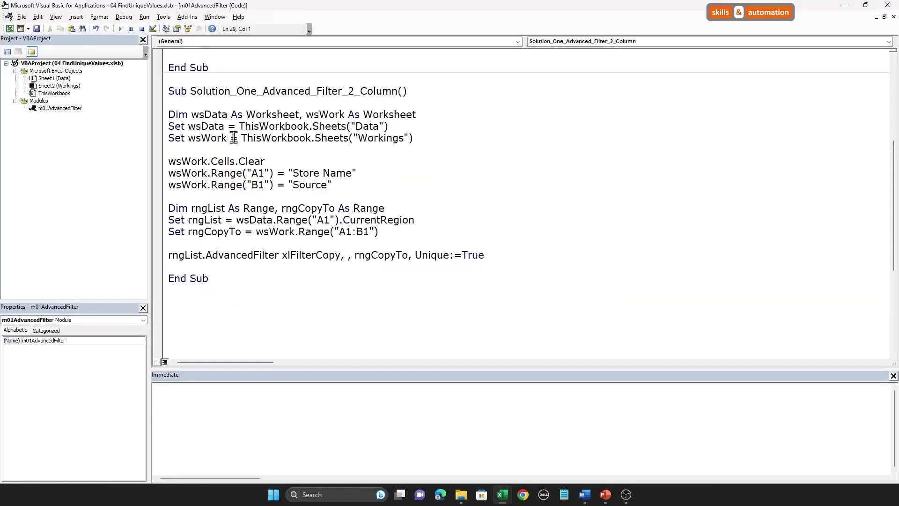
{"action": "key", "text": "ctrl+End"}
{"action": "type", "text": "Sub Solution_One_Advanced_Filter_Criteria()"}
{"action": "key", "text": "Return"}
{"action": "key", "text": "ctrl+End"}
{"action": "key", "text": "Return"}
{"action": "key", "text": "Return"}
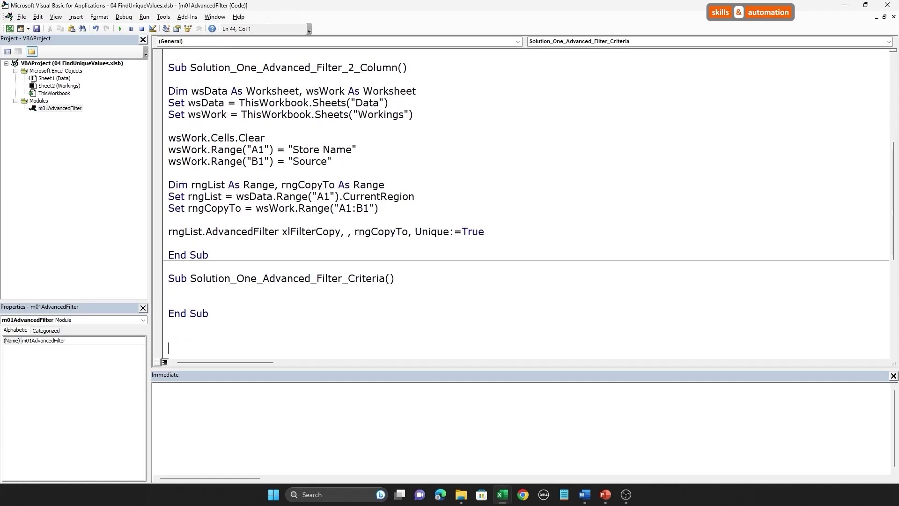
{"action": "key", "text": "Return"}
{"action": "key", "text": "Return"}
{"action": "key", "text": "Return"}
{"action": "key", "text": "Return"}
{"action": "key", "text": "Return"}
{"action": "key", "text": "Return"}
{"action": "key", "text": "Return"}
{"action": "key", "text": "Return"}
Copy the first macro's unique Store Name filter code into the Criteria macro.
{"action": "scroll", "coordinate": [510, 230], "scroll_direction": "down", "scroll_amount": 1}
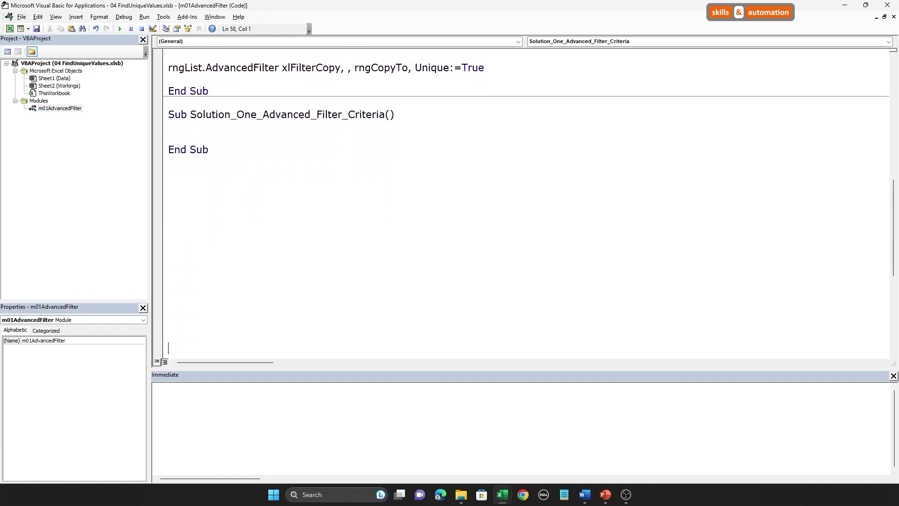
{"action": "scroll", "coordinate": [510, 229], "scroll_direction": "up", "scroll_amount": 11}
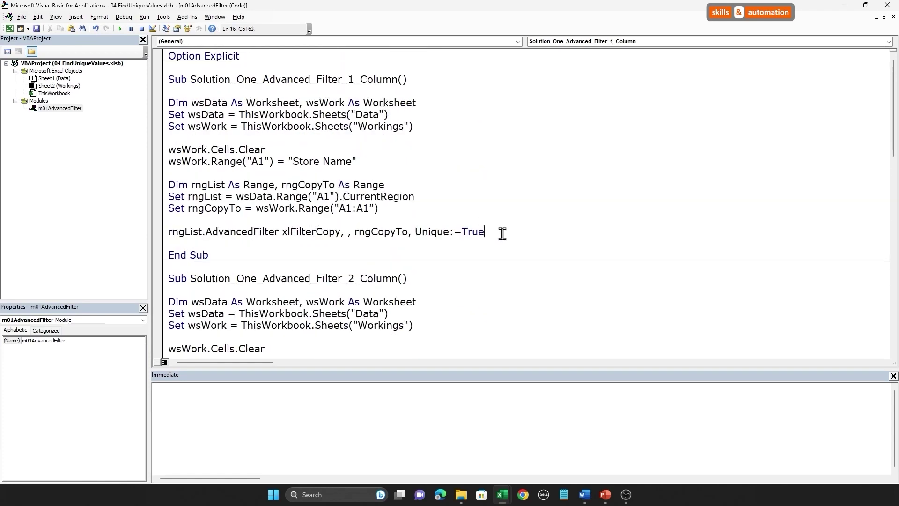
{"action": "mouse_move", "coordinate": [510, 231]}
{"action": "left_mouse_down"}
{"action": "mouse_move", "coordinate": [124, 137]}
{"action": "mouse_move", "coordinate": [139, 92]}
{"action": "left_mouse_up"}
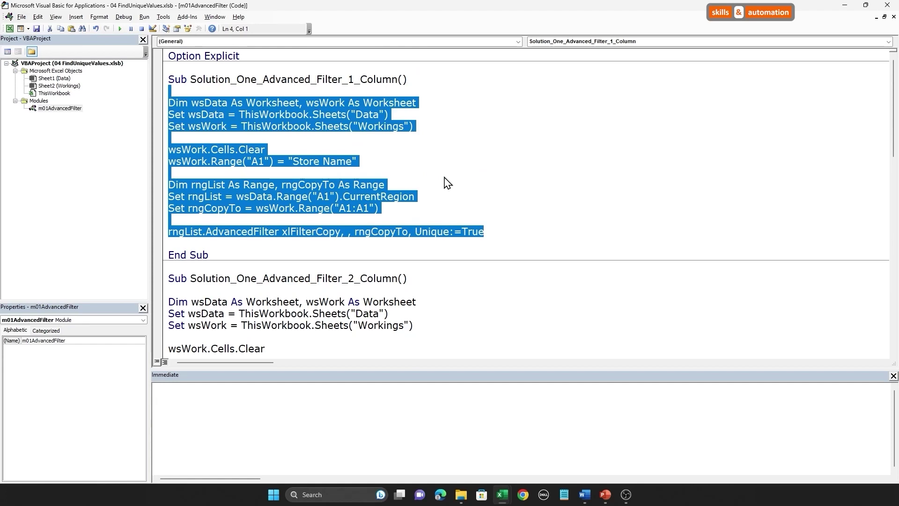
{"action": "key", "text": "ctrl+c"}
{"action": "scroll", "coordinate": [447, 182], "scroll_direction": "down", "scroll_amount": 5}
{"action": "scroll", "coordinate": [441, 177], "scroll_direction": "down", "scroll_amount": 4}
{"action": "left_click", "coordinate": [220, 274]}
{"action": "key", "text": "ctrl+v"}
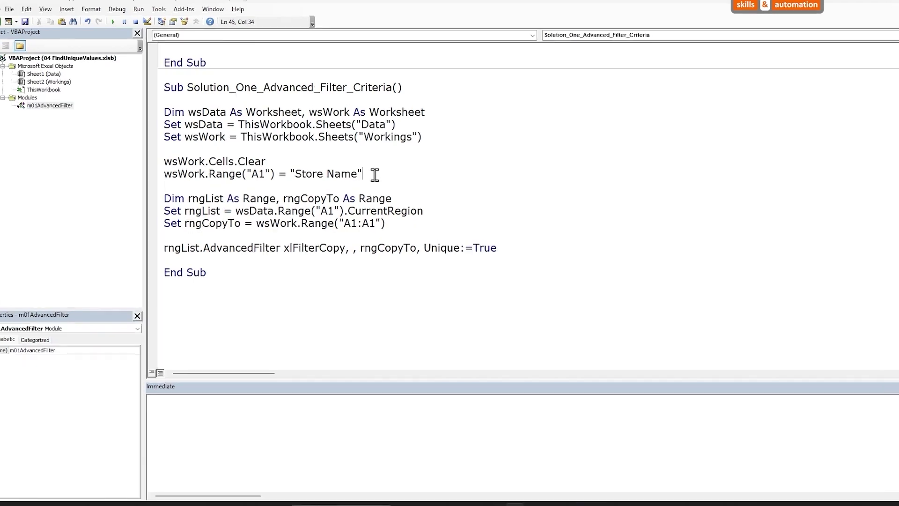
Add a line writing the 'Open Amount' criteria header into Workings cell D1.
{"action": "left_click", "coordinate": [373, 173]}
{"action": "key", "text": "Return"}
{"action": "key", "text": "Return"}
{"action": "type", "text": "wsWork.Range(\"D1\") = \"Open Amount\""}
{"action": "left_click_drag", "start_coordinate": [124, 227], "coordinate": [175, 226]}
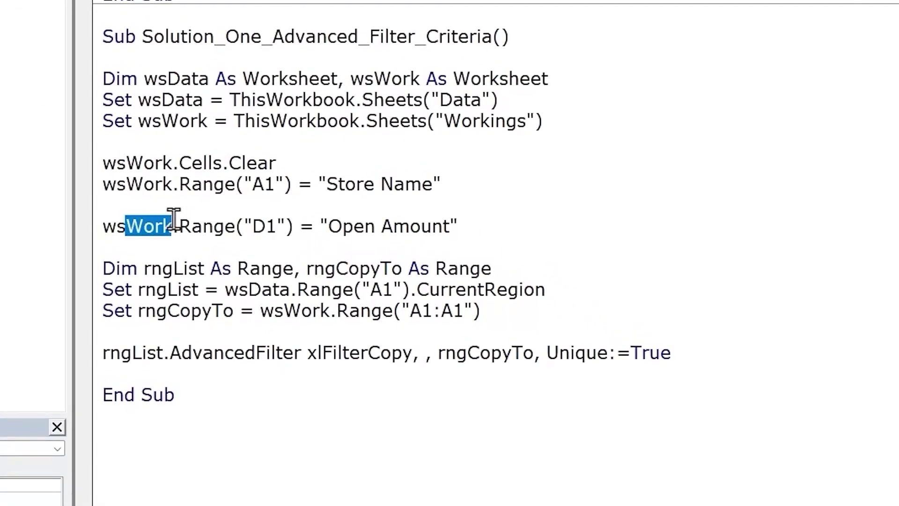
{"action": "left_click", "coordinate": [330, 224]}
{"action": "left_click_drag", "start_coordinate": [330, 226], "coordinate": [462, 225]}
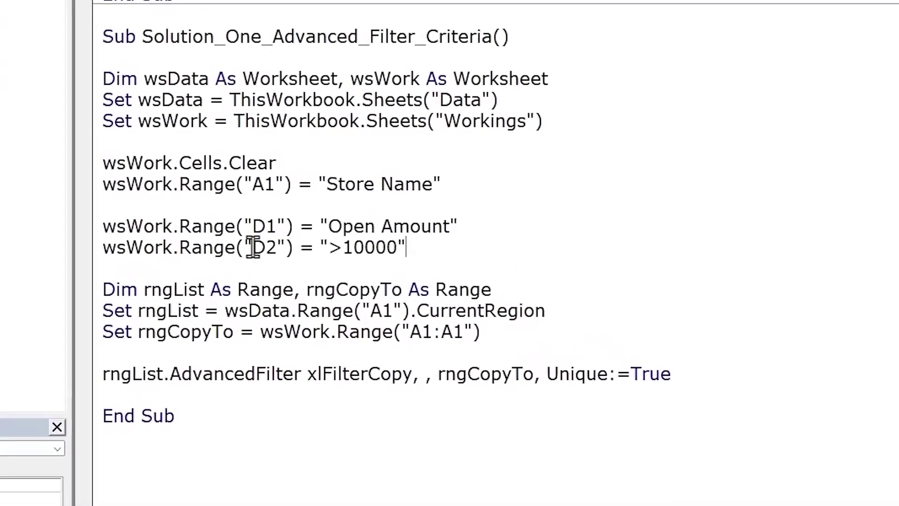
{"action": "left_click_drag", "start_coordinate": [251, 246], "coordinate": [397, 247]}
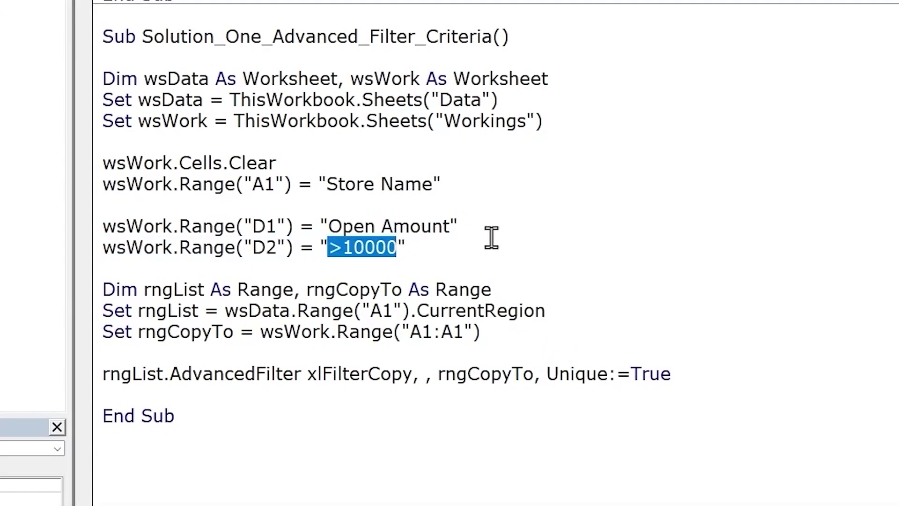
Clear the previously extracted store and source rows from the Workings sheet.
{"action": "left_click", "coordinate": [436, 164]}
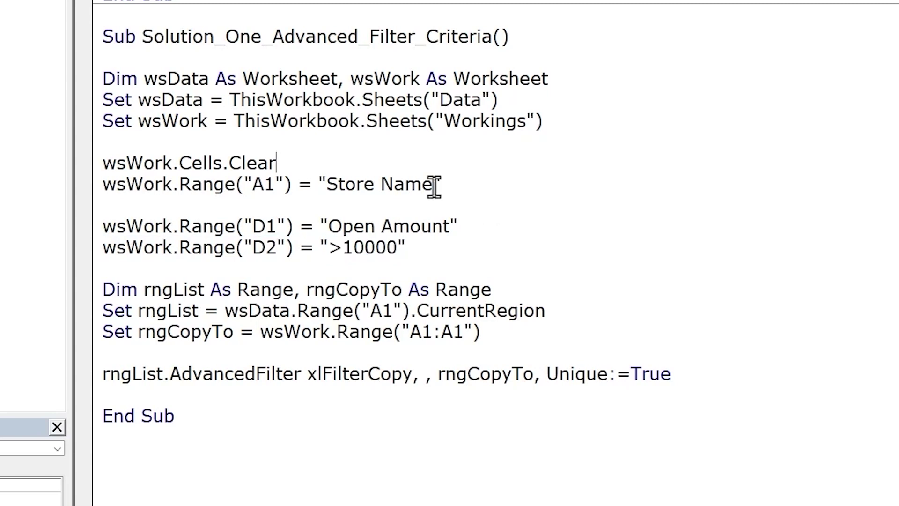
{"action": "left_click_drag", "start_coordinate": [432, 185], "coordinate": [327, 185]}
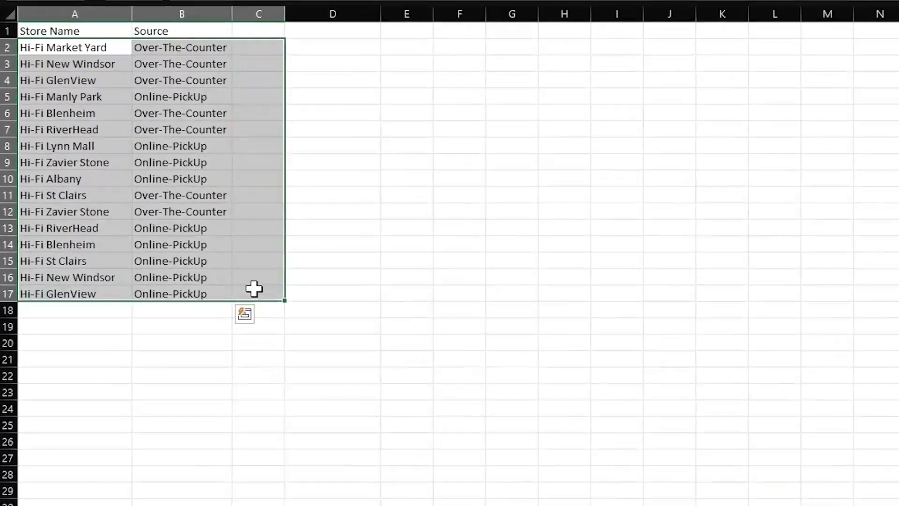
{"action": "left_click_drag", "start_coordinate": [49, 113], "coordinate": [163, 277]}
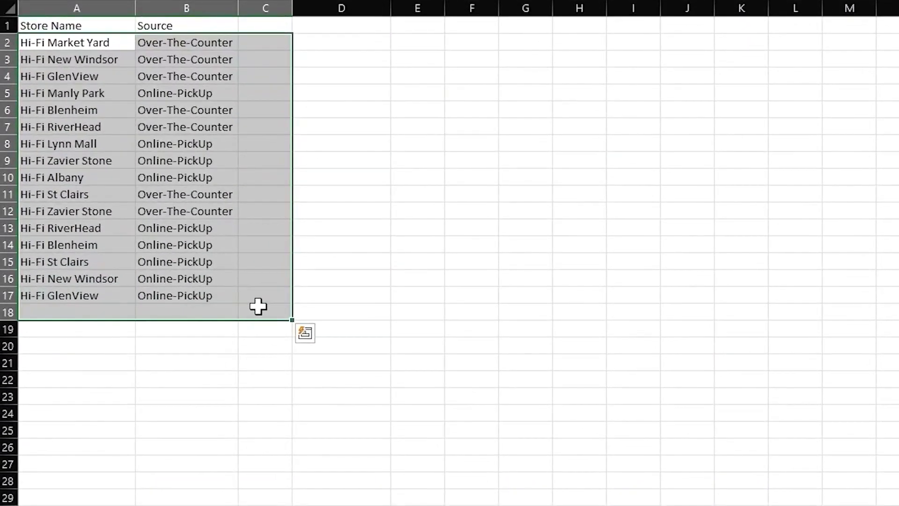
{"action": "key", "text": "Delete"}
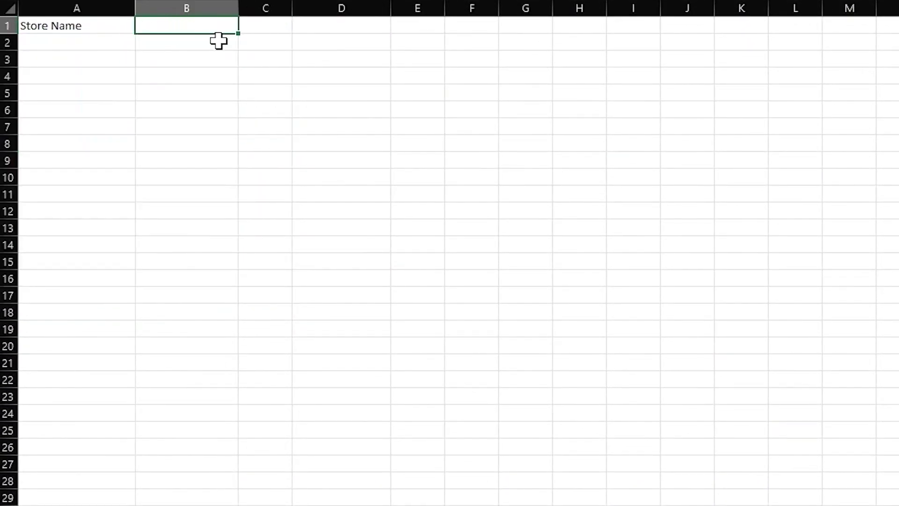
{"action": "left_click_drag", "start_coordinate": [327, 42], "coordinate": [34, 20]}
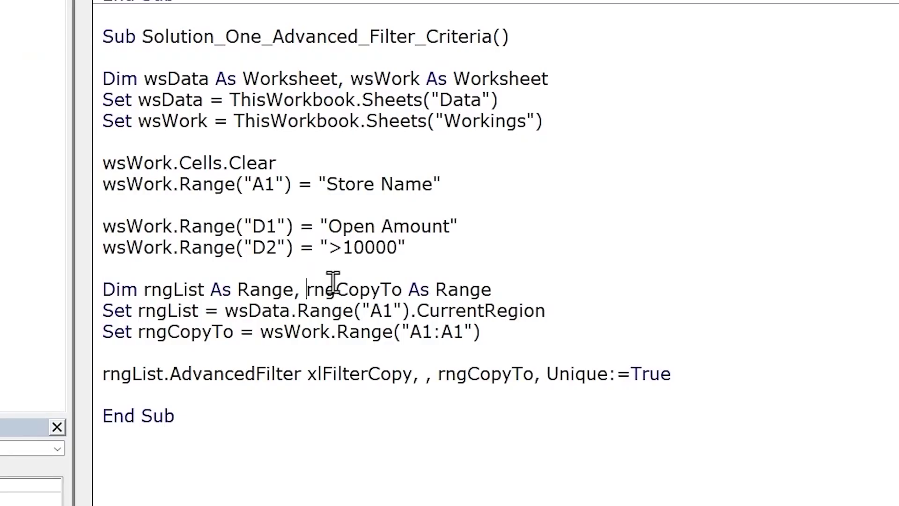
Declare rngCriteria as wsWork.Range("D1:D2") and pass it as AdvancedFilter's criteria range.
{"action": "type", "text": "rngCriteria As Range,"}
{"action": "left_click", "coordinate": [513, 332]}
{"action": "key", "text": "Return"}
{"action": "type", "text": "Set rngCriteria = wsWork.Range(\"D1:D2\")"}
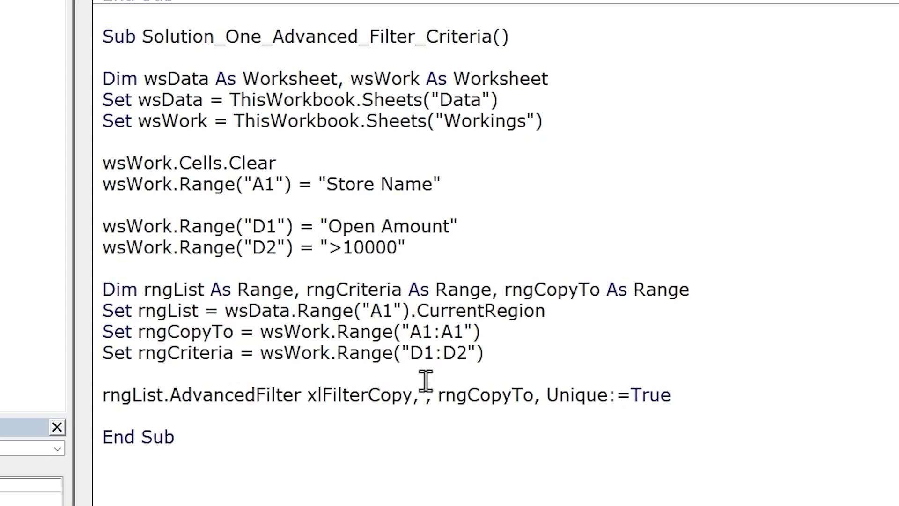
{"action": "left_click_drag", "start_coordinate": [410, 353], "coordinate": [468, 353]}
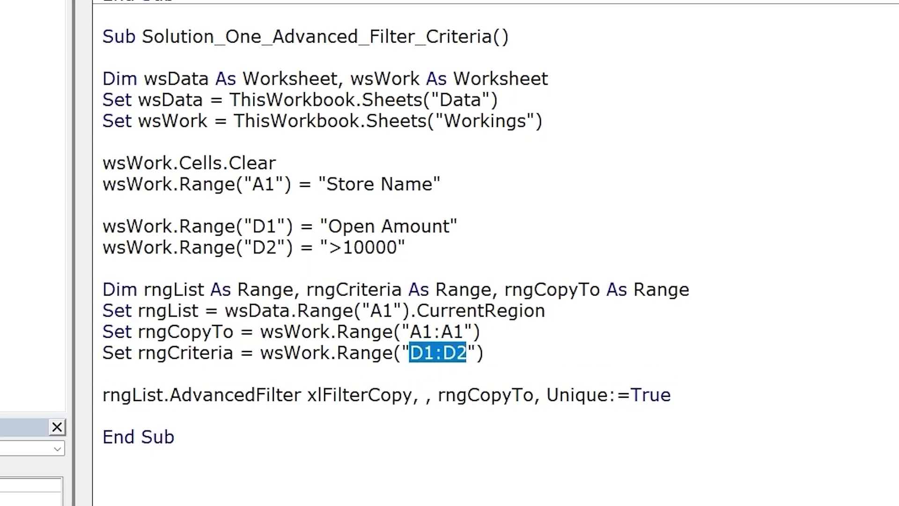
{"action": "double_click", "coordinate": [185, 352]}
{"action": "left_click", "coordinate": [427, 394]}
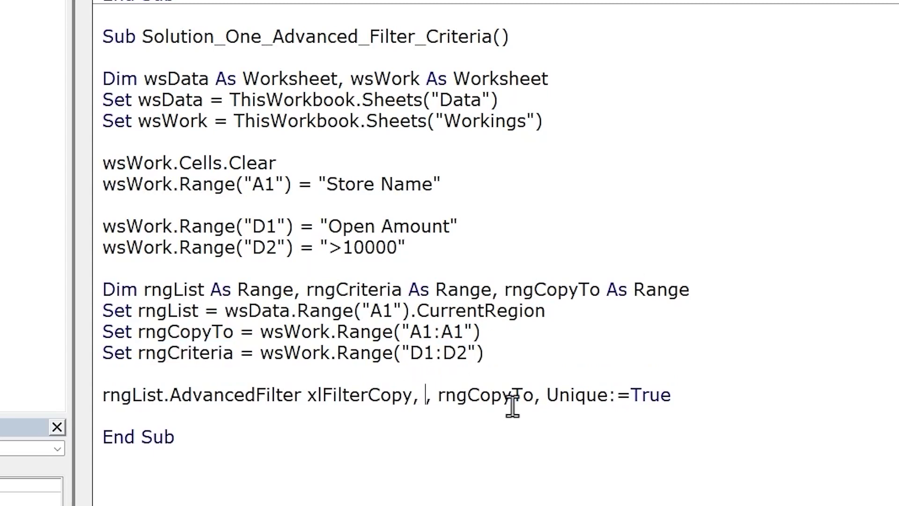
{"action": "key", "text": "ctrl+v"}
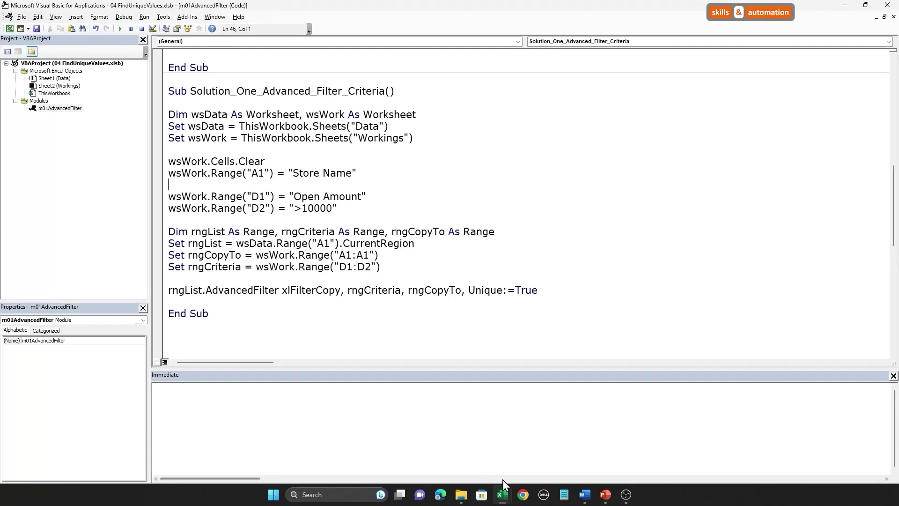
{"action": "mouse_move", "coordinate": [501, 495]}
{"action": "left_click", "coordinate": [449, 452]}
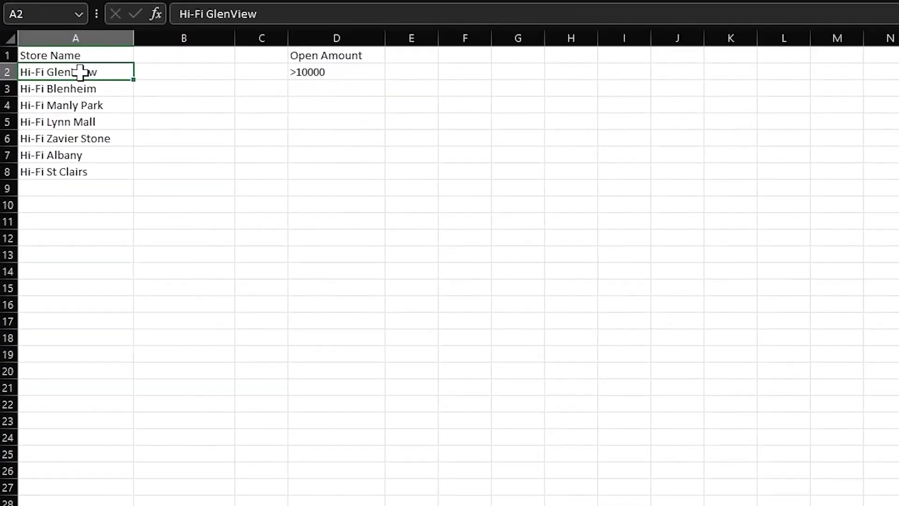
Select the seven filtered store names in A2:A9 and the >10000 criterion in D2.
{"action": "left_click_drag", "start_coordinate": [74, 70], "coordinate": [71, 189]}
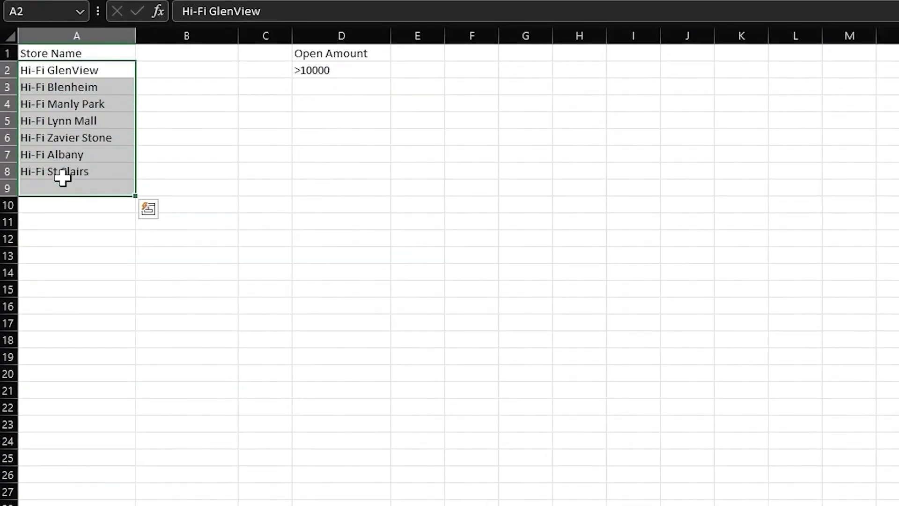
{"action": "left_click", "coordinate": [347, 70]}
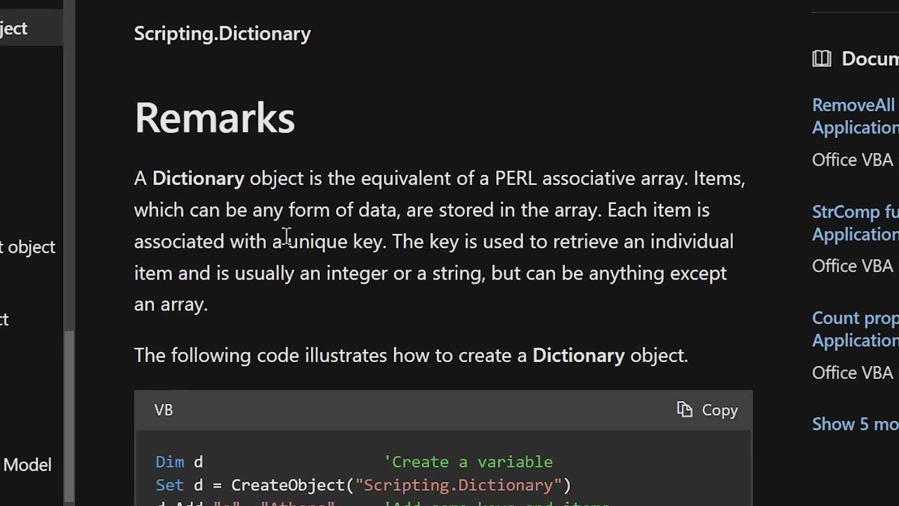
Highlight the 'unique key' phrase in the Dictionary object's Remarks section.
{"action": "left_click_drag", "start_coordinate": [288, 239], "coordinate": [387, 235]}
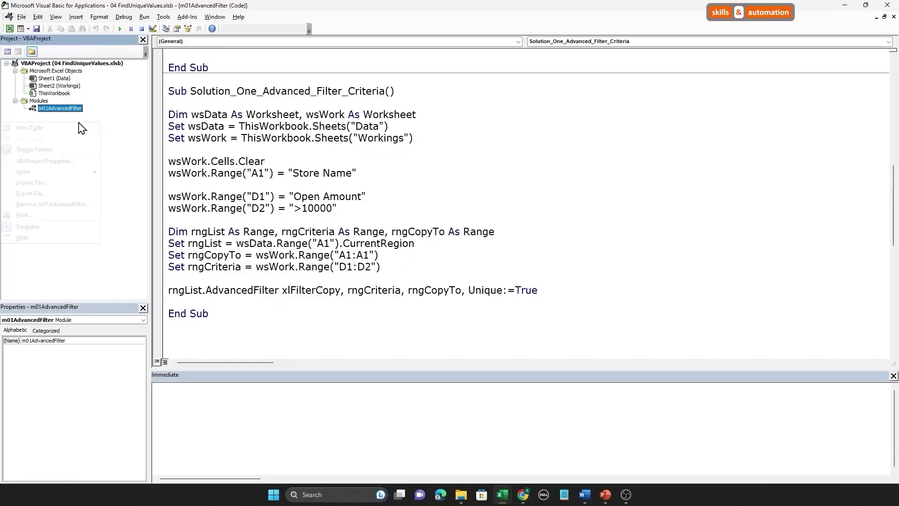
Insert a module named m02Dictionary containing Sub Solution_One_Dictionary_Filter_1_Column.
{"action": "right_click", "coordinate": [7, 121]}
{"action": "left_click", "coordinate": [135, 187]}
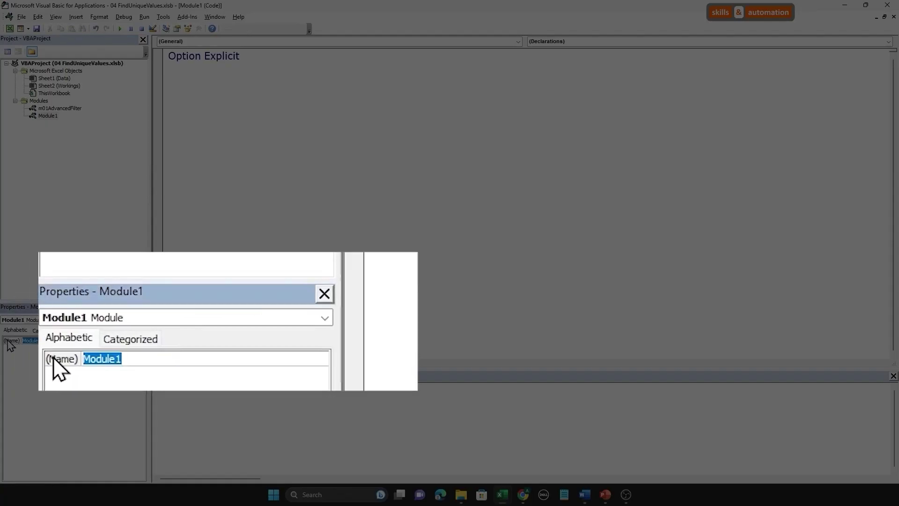
{"action": "type", "text": "m02Dictionary"}
{"action": "key", "text": "Return"}
{"action": "type", "text": "Sub Solution_One_Dictionary_Filter_1_Column"}
{"action": "key", "text": "Return"}
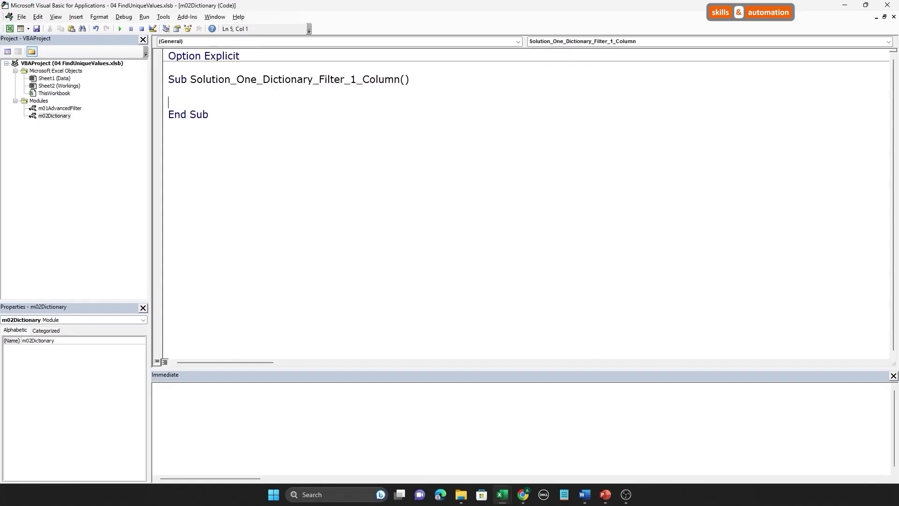
Paste the Data/Workings sheet setup, clear and Store Name header lines into the macro.
{"action": "key", "text": "ctrl+v"}
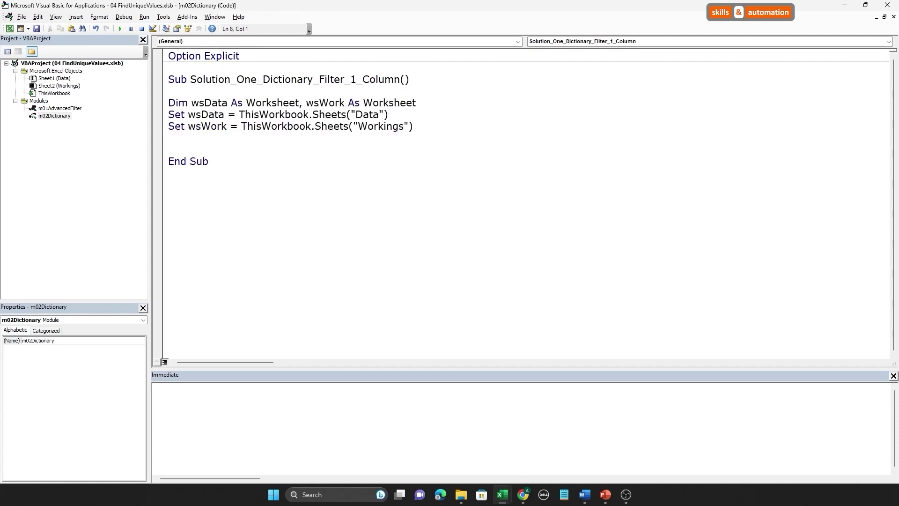
{"action": "key", "text": "ctrl+v"}
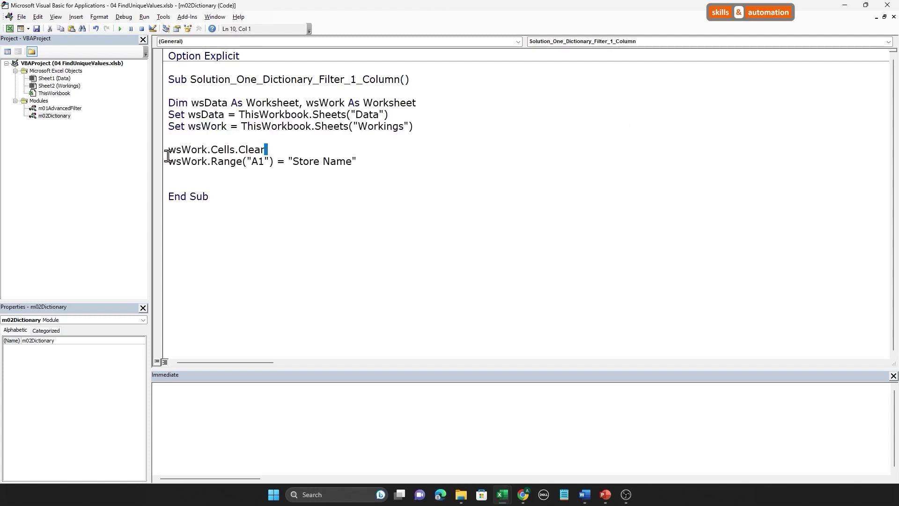
{"action": "left_click", "coordinate": [164, 149]}
{"action": "left_click_drag", "start_coordinate": [357, 161], "coordinate": [165, 162]}
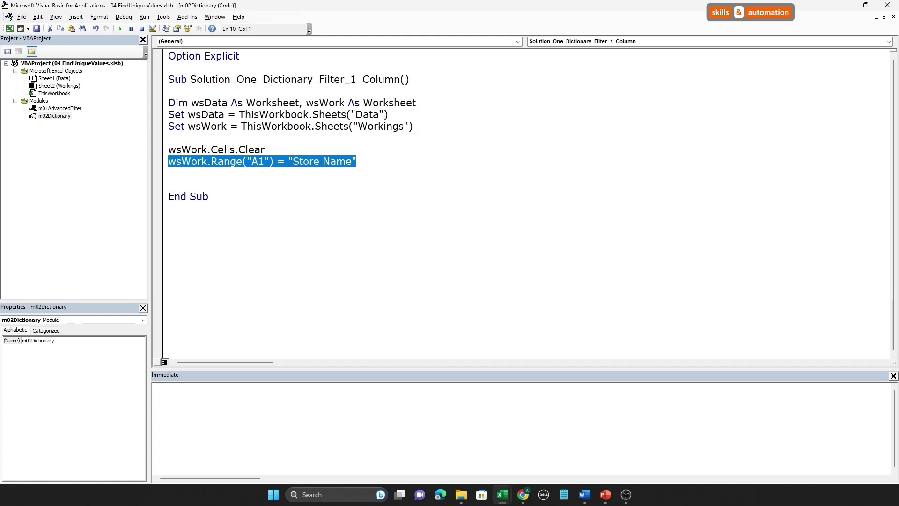
Declare dic As Object and set it to CreateObject("Scripting.Dictionary").
{"action": "left_click", "coordinate": [177, 173]}
{"action": "key", "text": "Return"}
{"action": "type", "text": "Dim"}
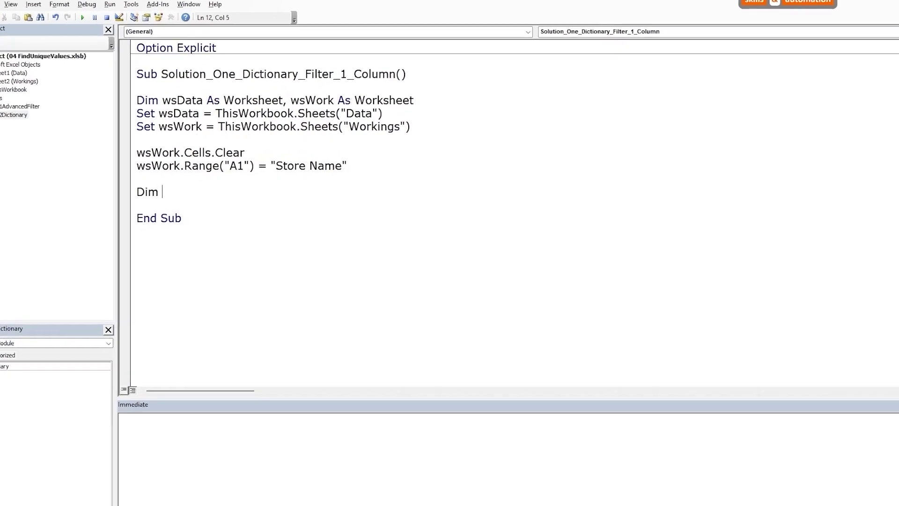
{"action": "type", "text": " dic as Object"}
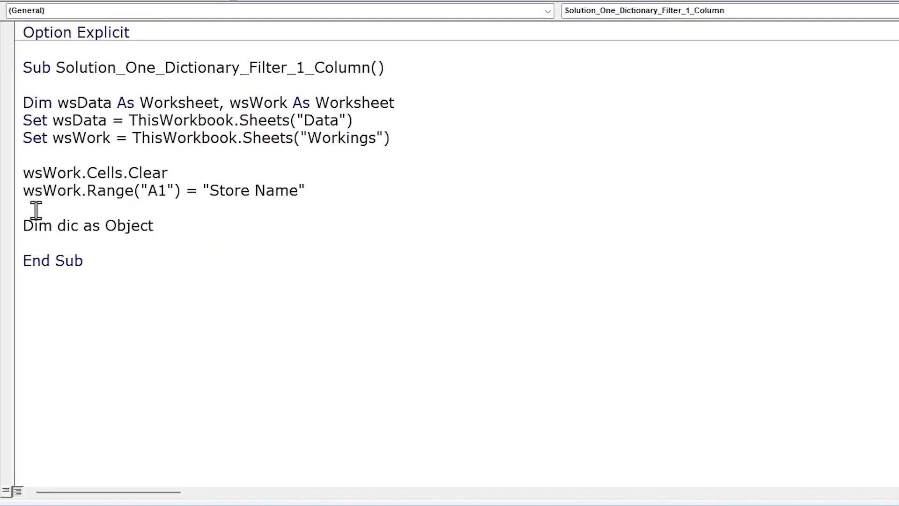
{"action": "key", "text": "Return"}
{"action": "key", "text": "Return"}
{"action": "key", "text": "Return"}
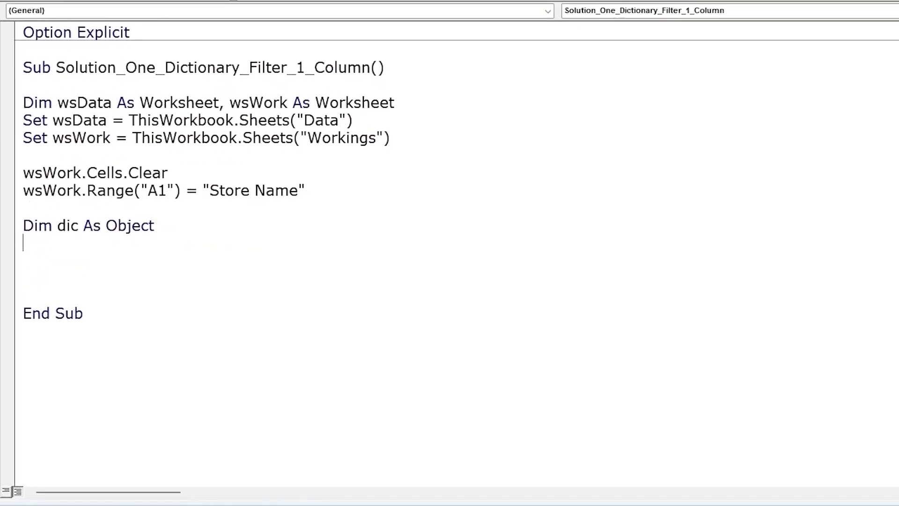
{"action": "type", "text": "Set dic = CreateObj"}
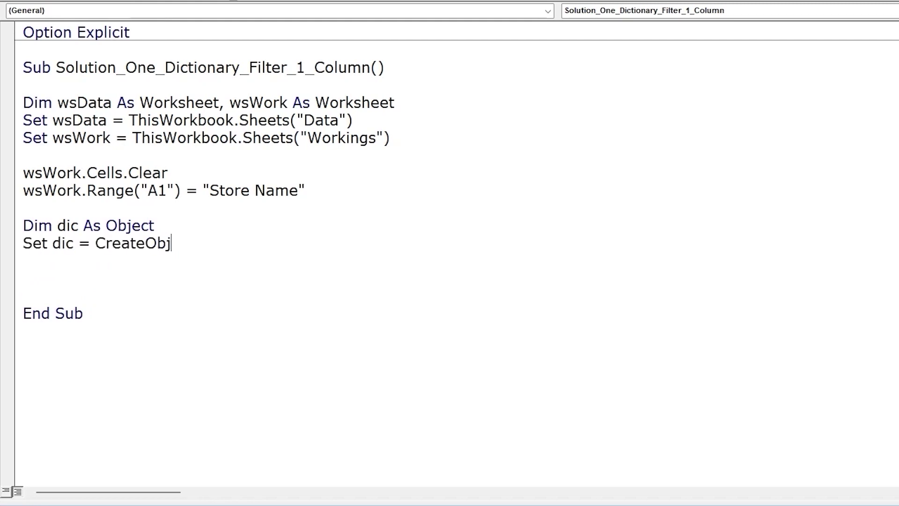
{"action": "type", "text": "ect(\"Scripting.Dictionary\""}
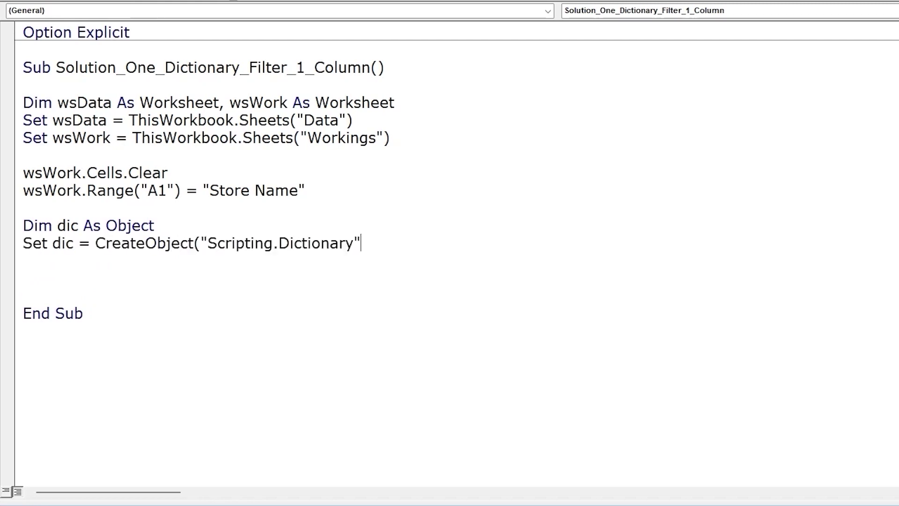
{"action": "type", "text": ")"}
{"action": "key", "text": "Return"}
{"action": "key", "text": "Return"}
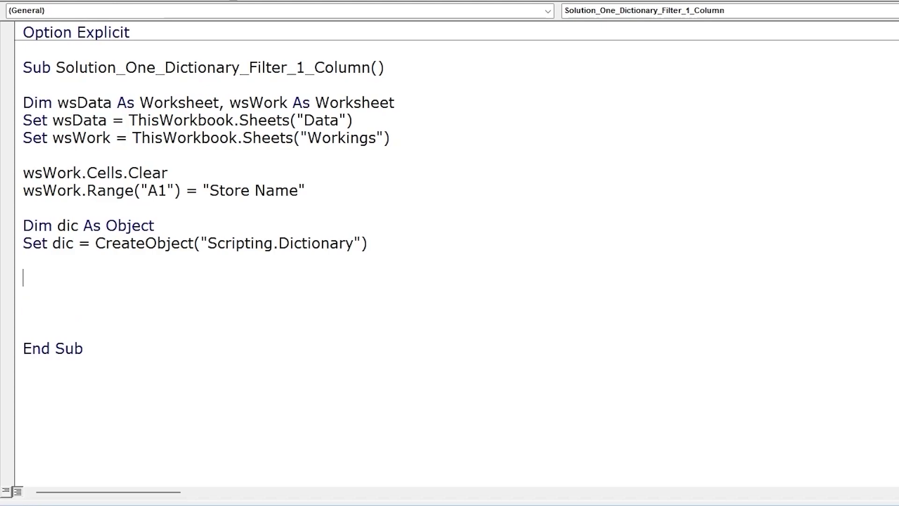
{"action": "key", "text": "alt+F11"}
Declare lrow As Long and set it to wsData.Range("a1").CurrentRegion.Rows.Count.
{"action": "left_click_drag", "start_coordinate": [286, 122], "coordinate": [239, 424]}
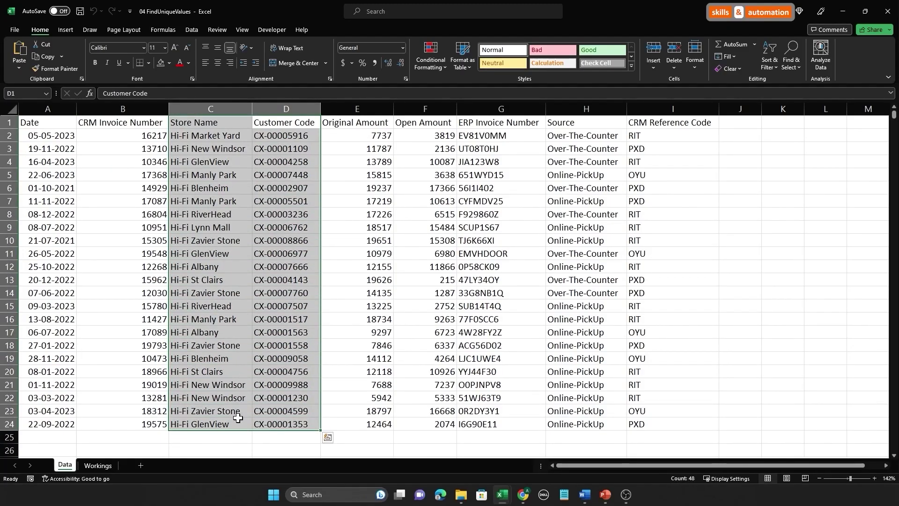
{"action": "left_click", "coordinate": [2, 424]}
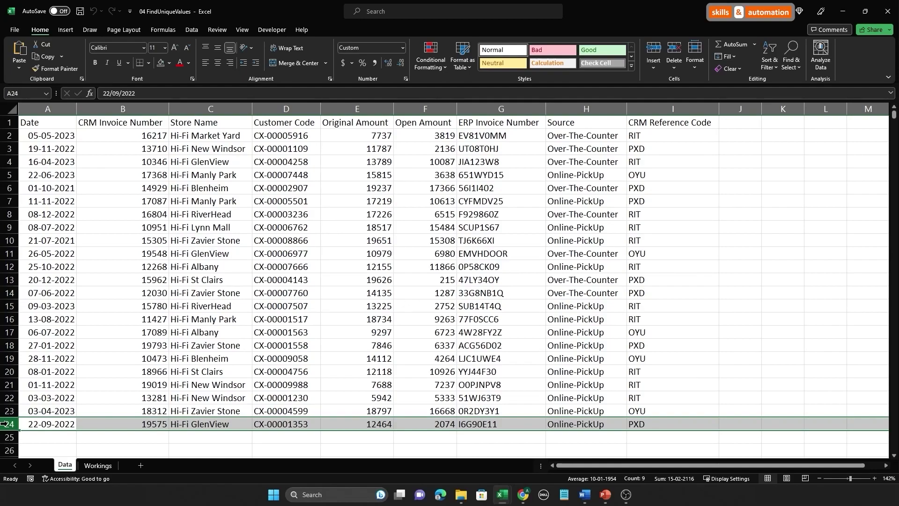
{"action": "key", "text": "alt+F11"}
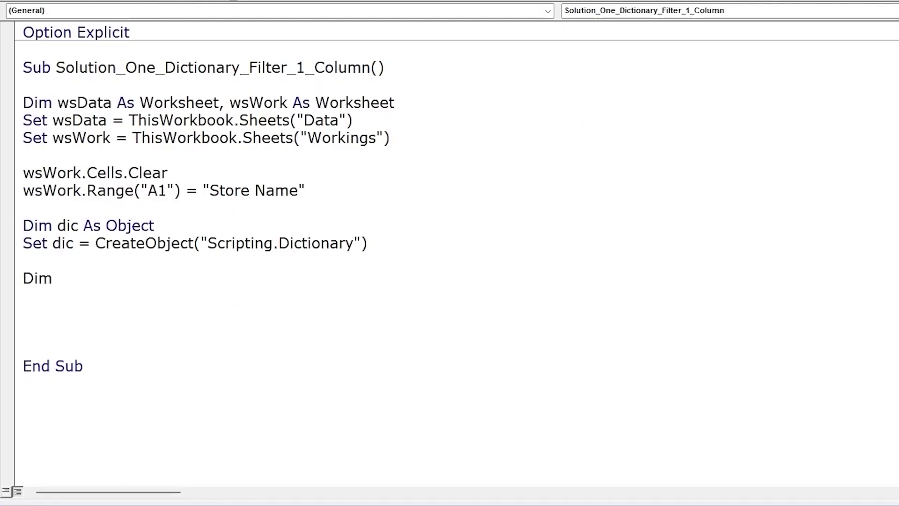
{"action": "type", "text": "ow "}
{"action": "type", "text": "as Long"}
{"action": "key", "text": "Return"}
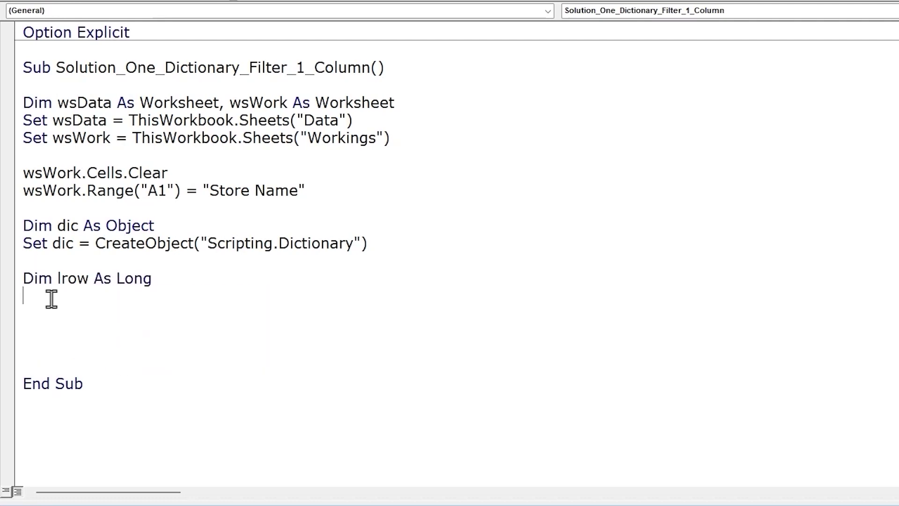
{"action": "type", "text": "lrow = wsData.Range(\"a1\").CurrentRegion.Rows.Count"}
{"action": "left_click_drag", "start_coordinate": [23, 295], "coordinate": [55, 296]}
{"action": "mouse_move", "coordinate": [438, 296]}
{"action": "left_mouse_down"}
{"action": "mouse_move", "coordinate": [401, 305]}
{"action": "mouse_move", "coordinate": [350, 297]}
{"action": "mouse_move", "coordinate": [235, 304]}
{"action": "left_mouse_up"}
{"action": "left_click", "coordinate": [389, 300]}
{"action": "left_click", "coordinate": [354, 296]}
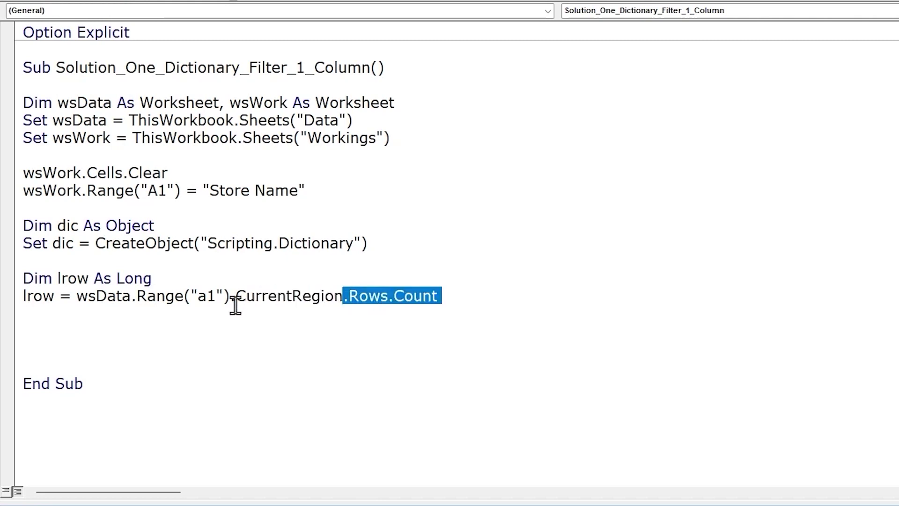
{"action": "left_click", "coordinate": [110, 332]}
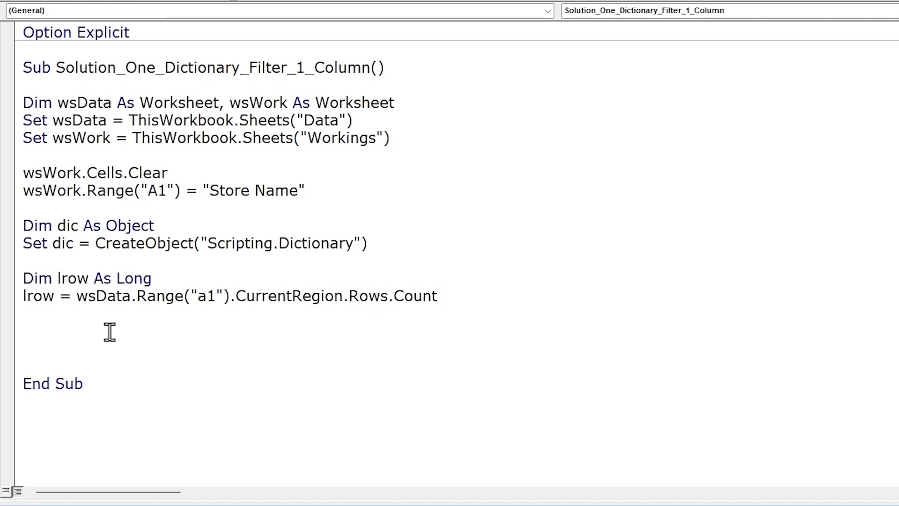
Declare sStoreName As String and i As Long.
{"action": "type", "text": "Dim sStoreName As String"}
{"action": "key", "text": "Return"}
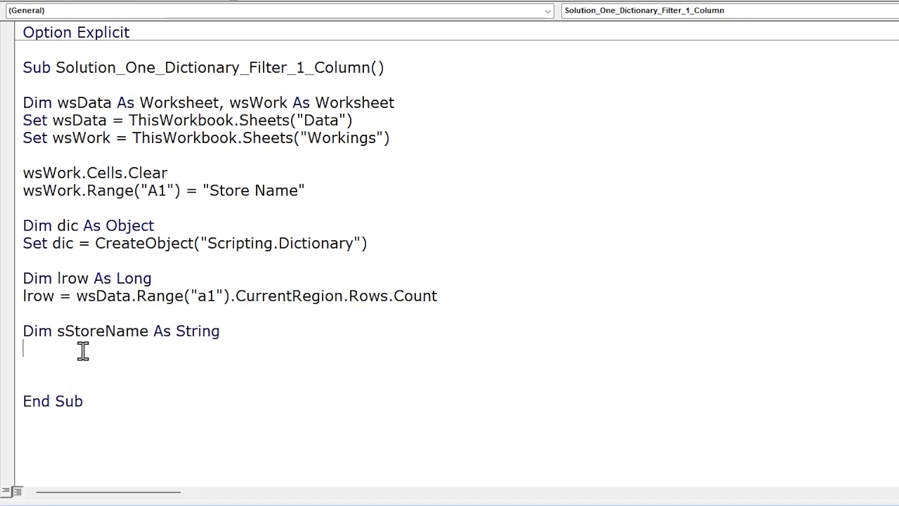
{"action": "type", "text": "Dim i As Long"}
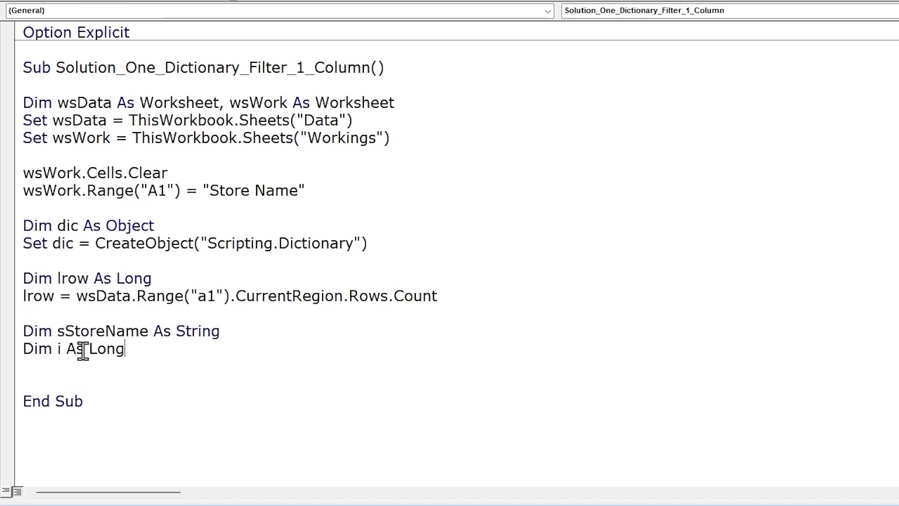
{"action": "key", "text": "Return"}
{"action": "key", "text": "Return"}
{"action": "key", "text": "Return"}
{"action": "key", "text": "Return"}
{"action": "scroll", "coordinate": [450, 234], "scroll_direction": "down", "scroll_amount": 3}
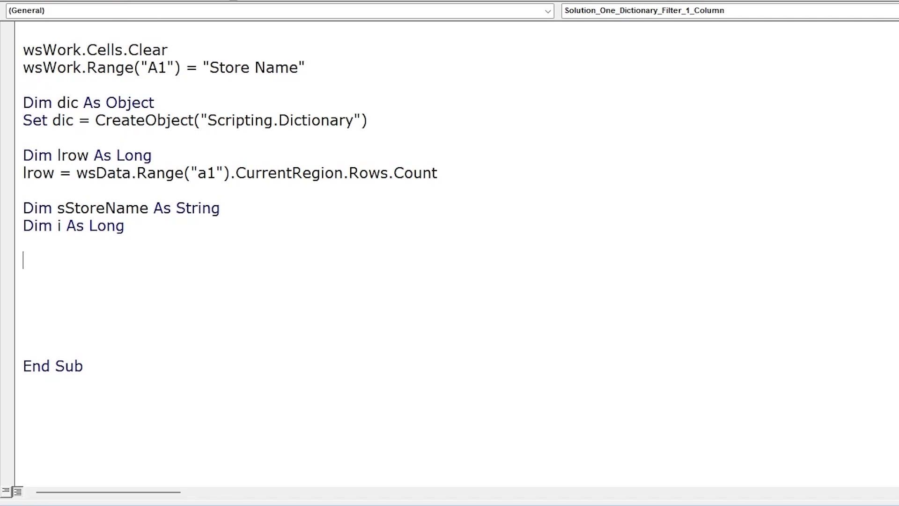
Add a For i = 2 To lrow loop setting sStoreName = wsData.Range("C" & i).Value.
{"action": "type", "text": "For i = 2 to lrow"}
{"action": "key", "text": "Return"}
{"action": "key", "text": "Return"}
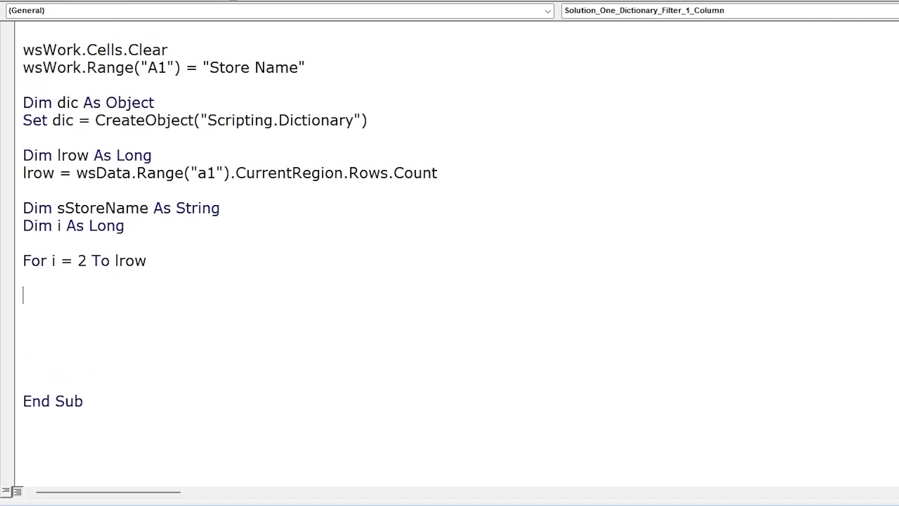
{"action": "type", "text": "Next i"}
{"action": "key", "text": "Home"}
{"action": "key", "text": "Return"}
{"action": "type", "text": "sStoreName "}
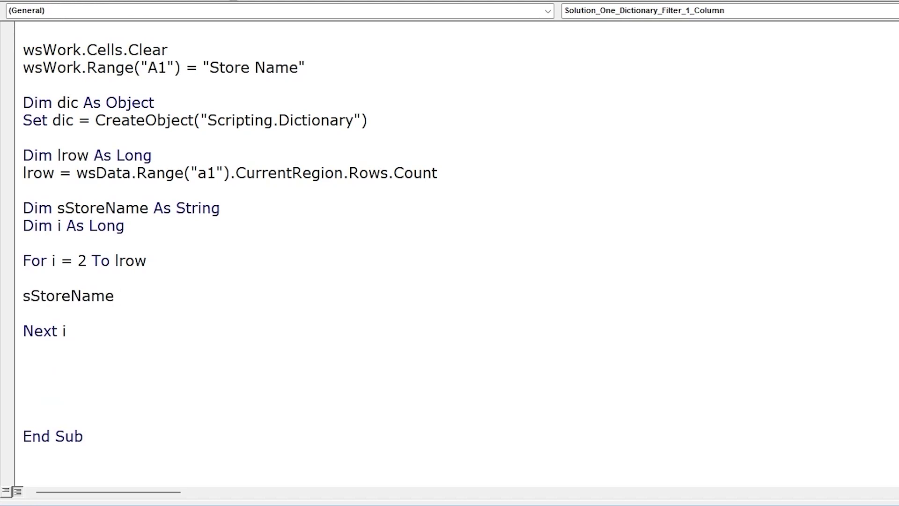
{"action": "type", "text": "= wsData.Range(\"C\" & i).Value"}
{"action": "key", "text": "Return"}
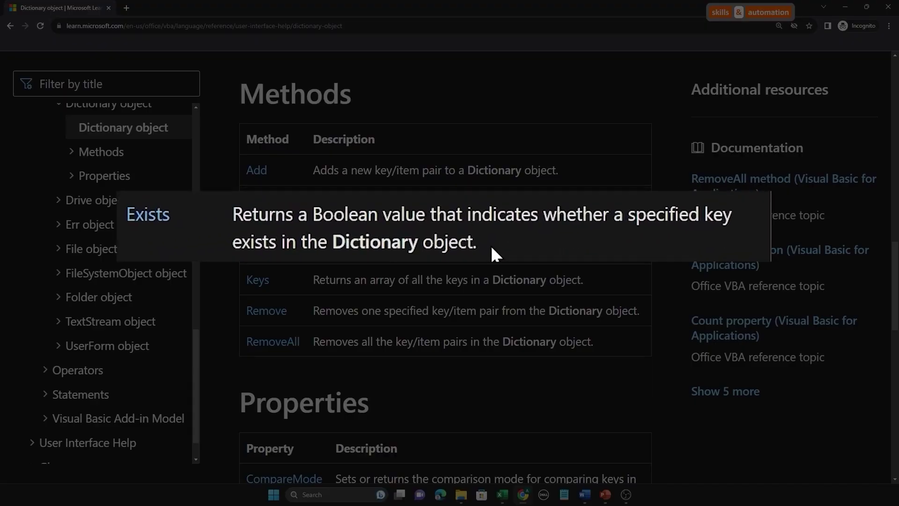
Highlight the Exists method row and its description in the Dictionary Methods table.
{"action": "left_click_drag", "start_coordinate": [502, 262], "coordinate": [31, 230]}
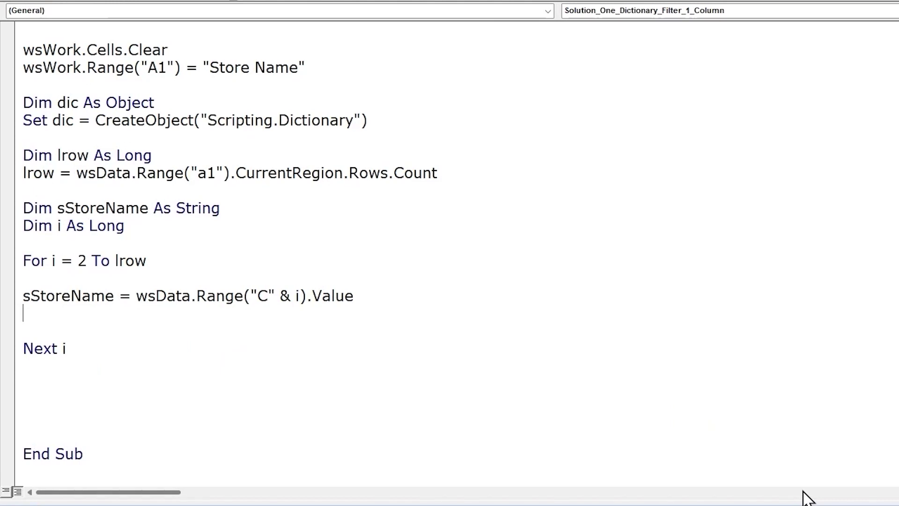
Add an If Not dic.exists(sStoreName) Then … End If block inside the loop.
{"action": "left_click_drag", "start_coordinate": [23, 260], "coordinate": [84, 345]}
{"action": "left_click", "coordinate": [104, 327]}
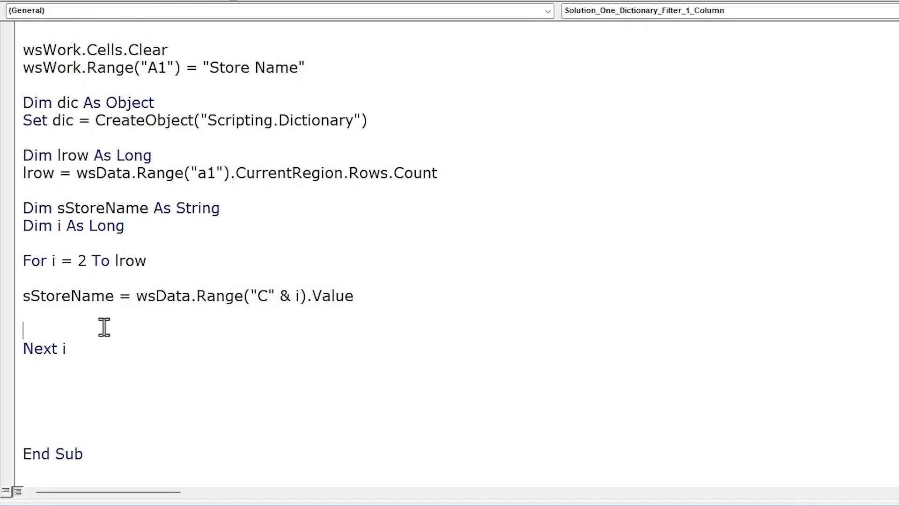
{"action": "key", "text": "Up"}
{"action": "type", "text": "If not "}
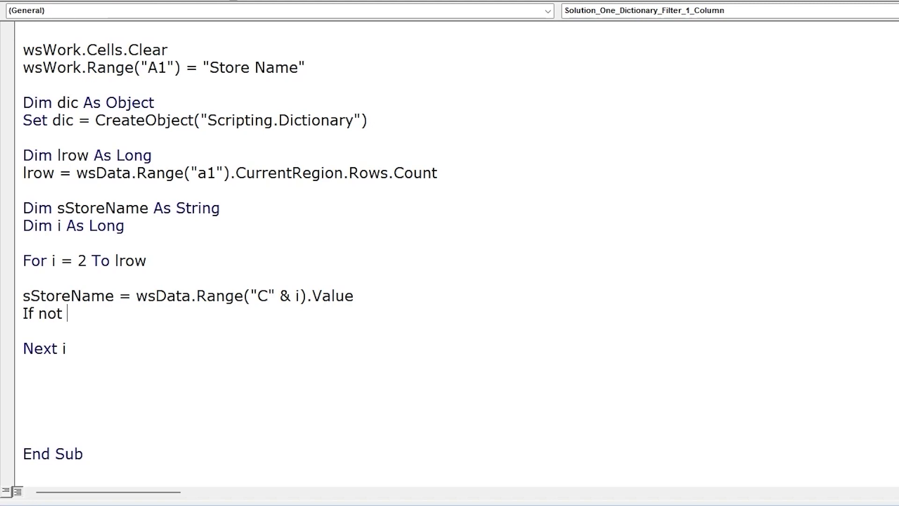
{"action": "type", "text": "dic.exists"}
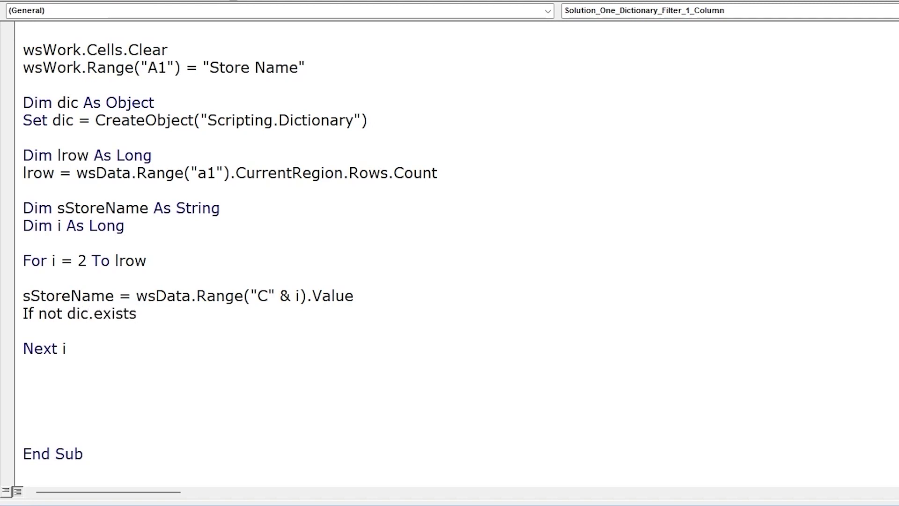
{"action": "type", "text": "("}
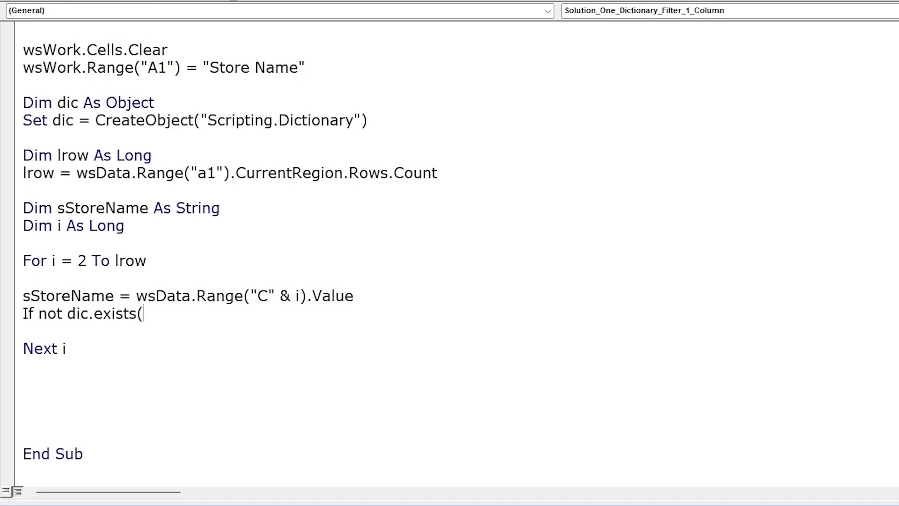
{"action": "type", "text": "sStoreName ) then"}
{"action": "key", "text": "Return"}
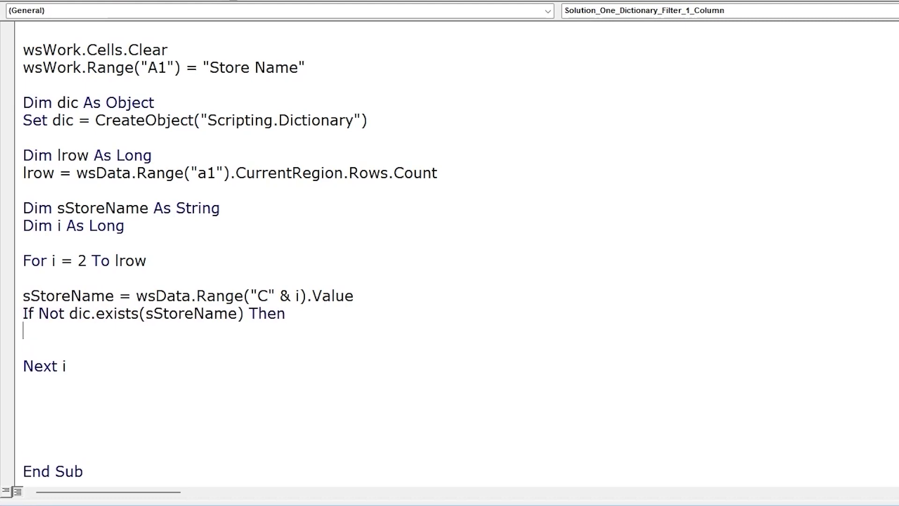
{"action": "key", "text": "Return"}
{"action": "type", "text": "End if"}
{"action": "key", "text": "Up"}
{"action": "key", "text": "Tab"}
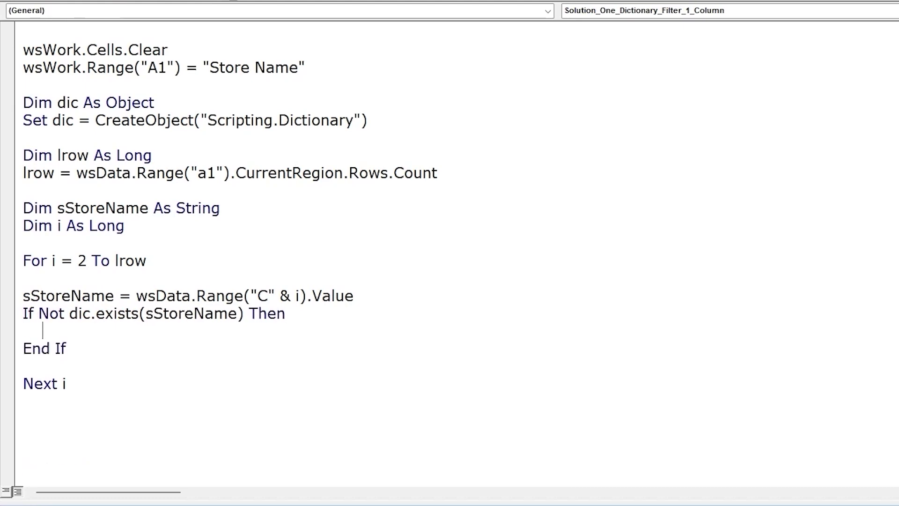
Inside the If, add dic.Add key:=sStoreName, Item:=0.
{"action": "type", "text": "dic."}
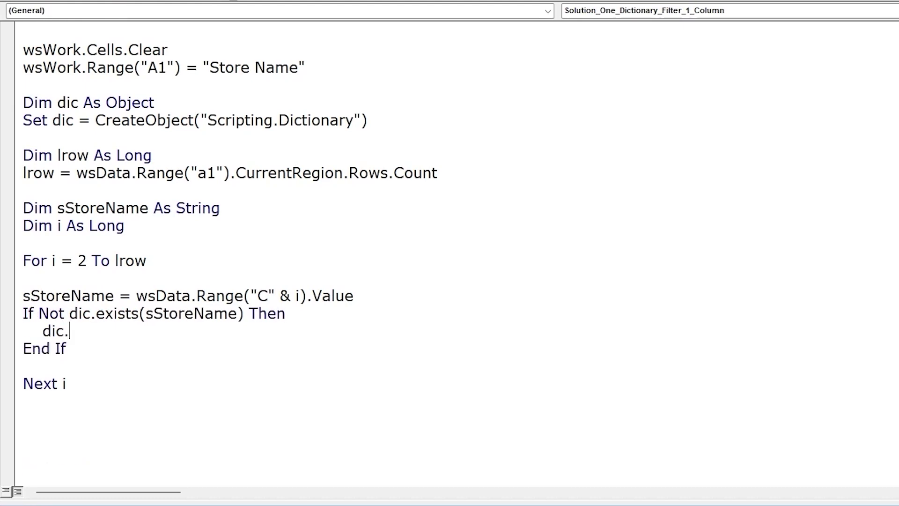
{"action": "type", "text": "Add ke"}
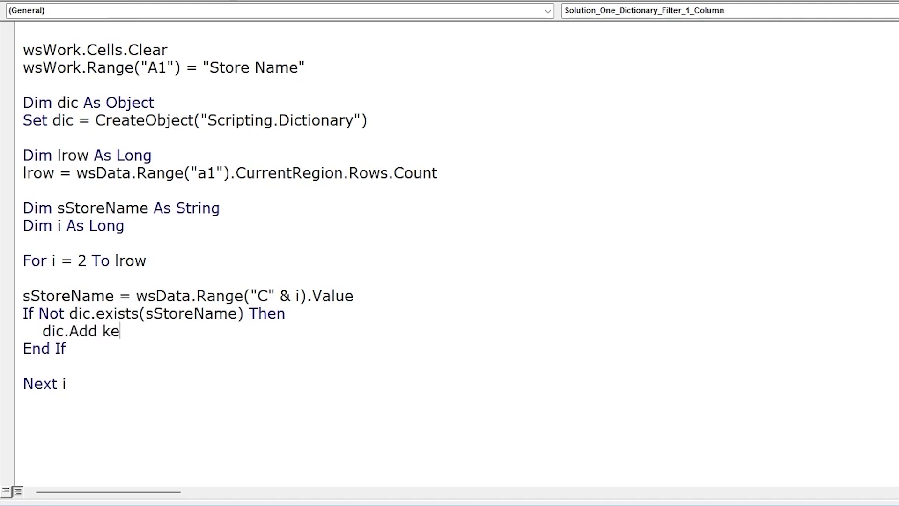
{"action": "type", "text": "y:="}
{"action": "left_click_drag", "start_coordinate": [146, 312], "coordinate": [239, 311]}
{"action": "key", "text": "ctrl+c"}
{"action": "left_click", "coordinate": [206, 327]}
{"action": "key", "text": "ctrl+v"}
{"action": "type", "text": ", Item:="}
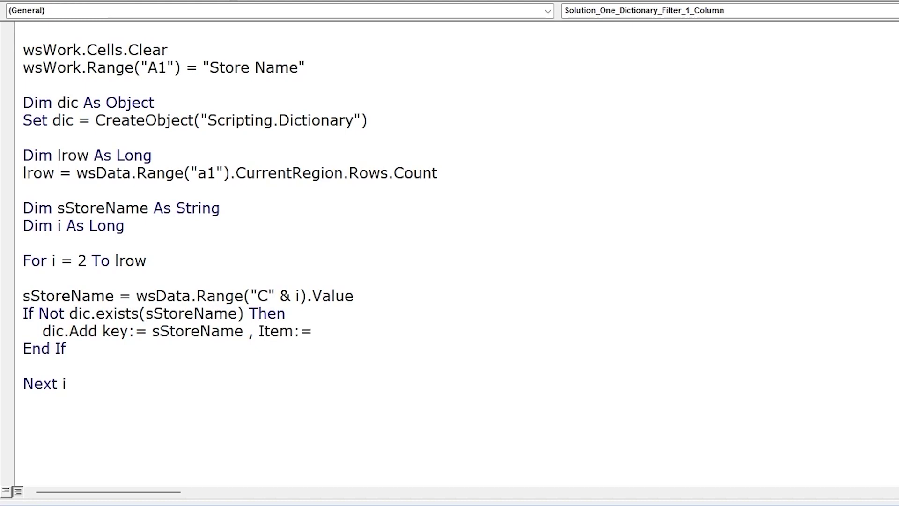
{"action": "type", "text": "0"}
{"action": "left_click", "coordinate": [367, 272]}
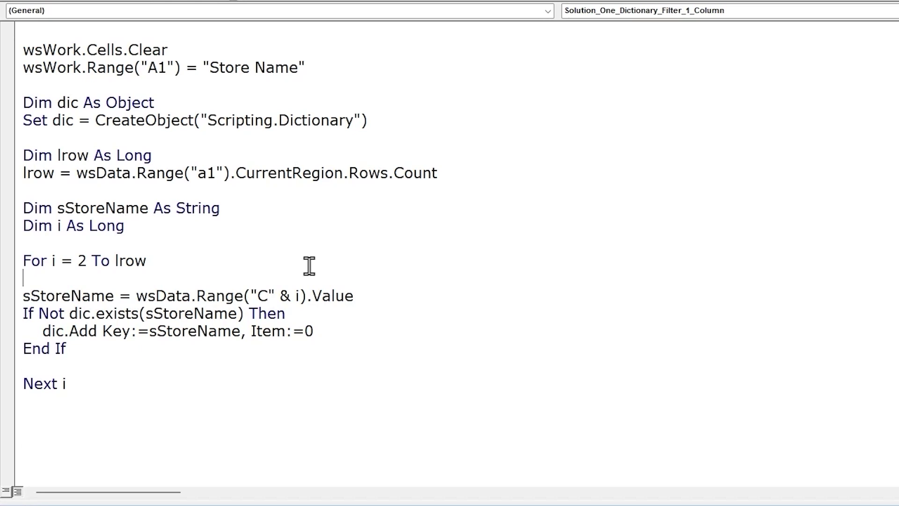
Add a For i = 0 To dic.Count - 1 loop referencing wsWork.Range("A" & i + 2).
{"action": "left_click", "coordinate": [85, 412]}
{"action": "type", "text": "For i = "}
{"action": "type", "text": "0"}
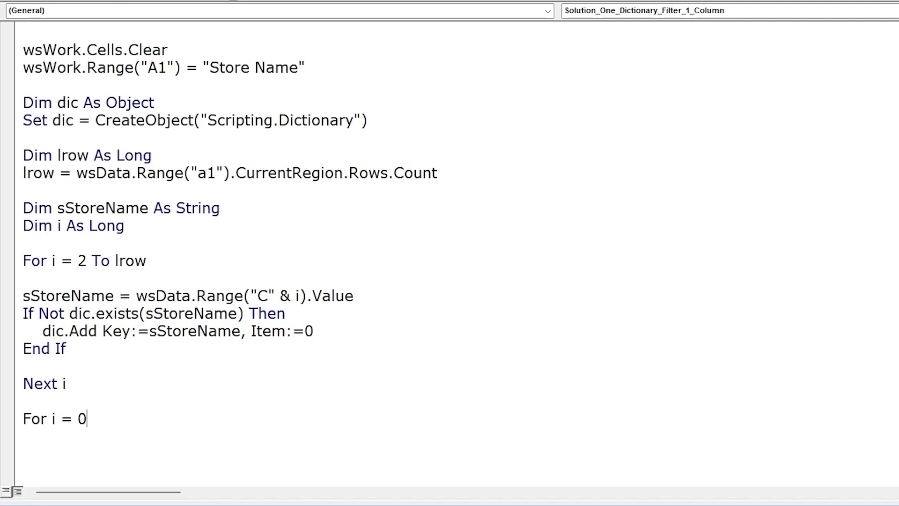
{"action": "type", "text": " to dic"}
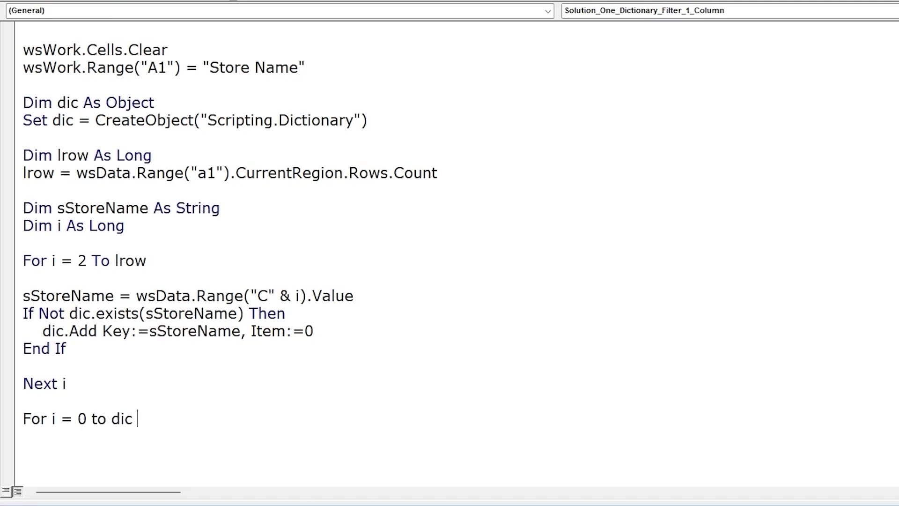
{"action": "type", "text": ".count"}
{"action": "type", "text": "-1"}
{"action": "key", "text": "Return"}
{"action": "key", "text": "Return"}
{"action": "type", "text": "Next i"}
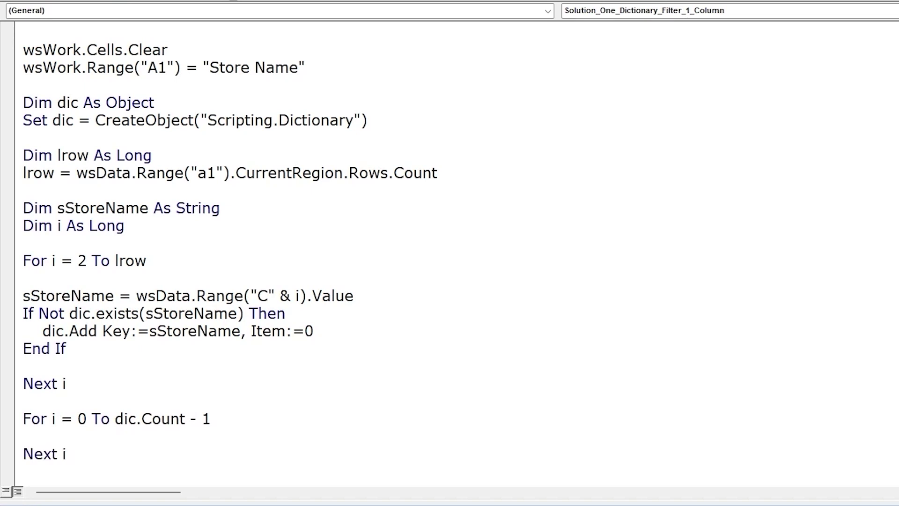
{"action": "key", "text": "Up"}
{"action": "key", "text": "Tab"}
{"action": "type", "text": "wsWork.ran"}
{"action": "key", "text": "Tab"}
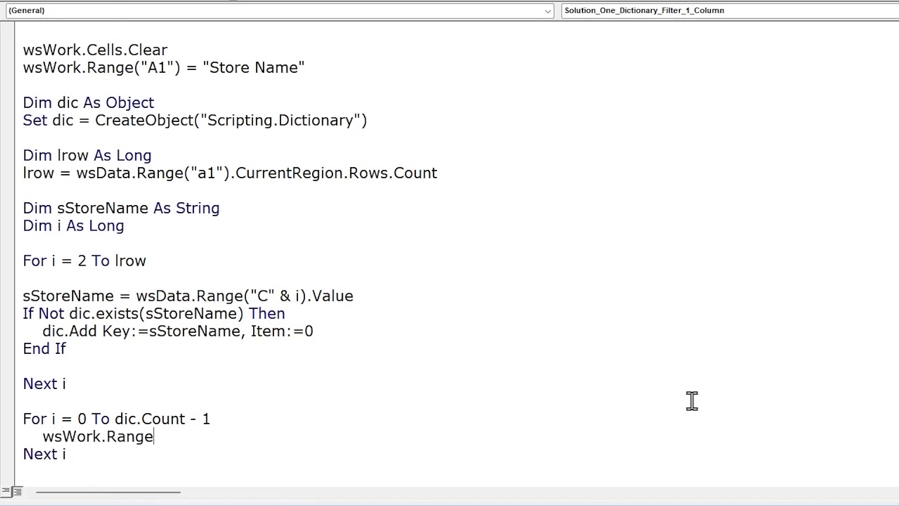
{"action": "type", "text": "(\"A\" "}
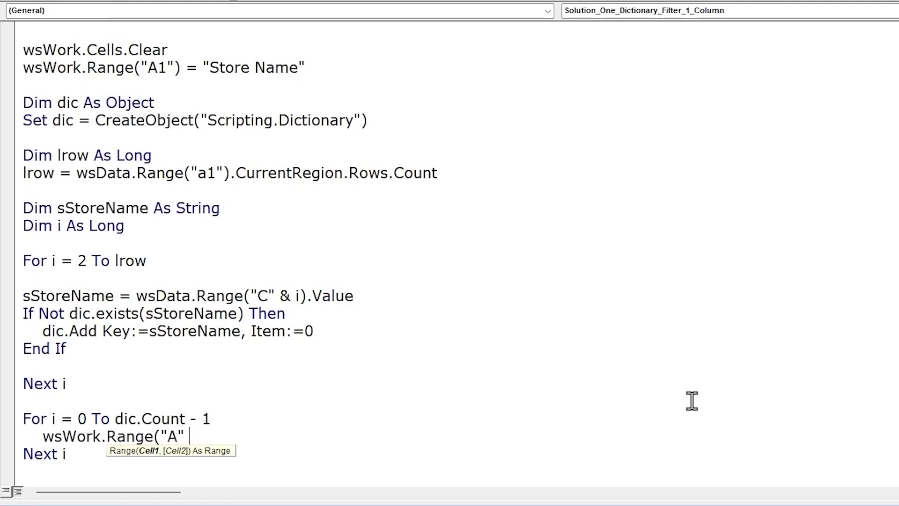
{"action": "type", "text": "& i "}
{"action": "type", "text": "+ "}
{"action": "type", "text": "2)"}
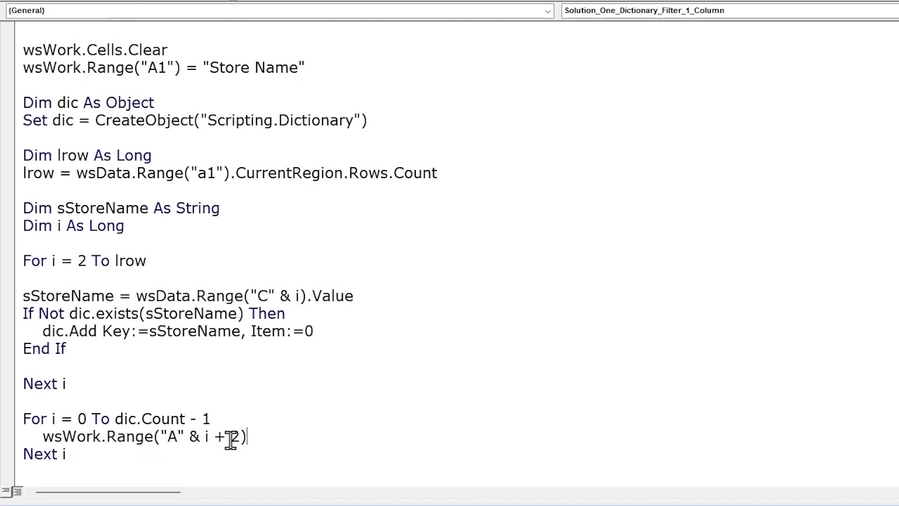
{"action": "double_click", "coordinate": [232, 436]}
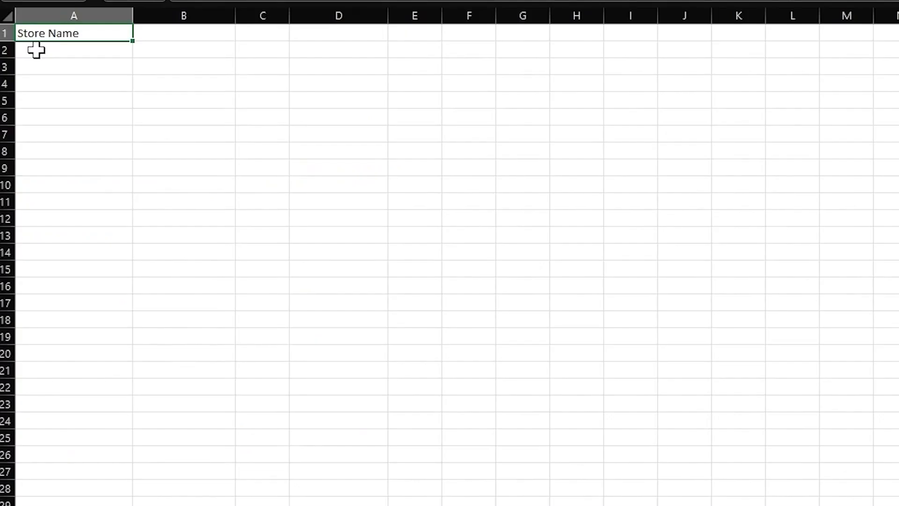
Mark the Workings cells below the Store Name header where unique names will go.
{"action": "left_click", "coordinate": [36, 49]}
{"action": "left_click_drag", "start_coordinate": [36, 49], "coordinate": [48, 128]}
{"action": "left_click", "coordinate": [35, 33]}
Complete the output line as wsWork.Range("A" & i + 2).Value = dic.keys()(i).
{"action": "key", "text": "alt+F11"}
{"action": "left_click", "coordinate": [282, 415]}
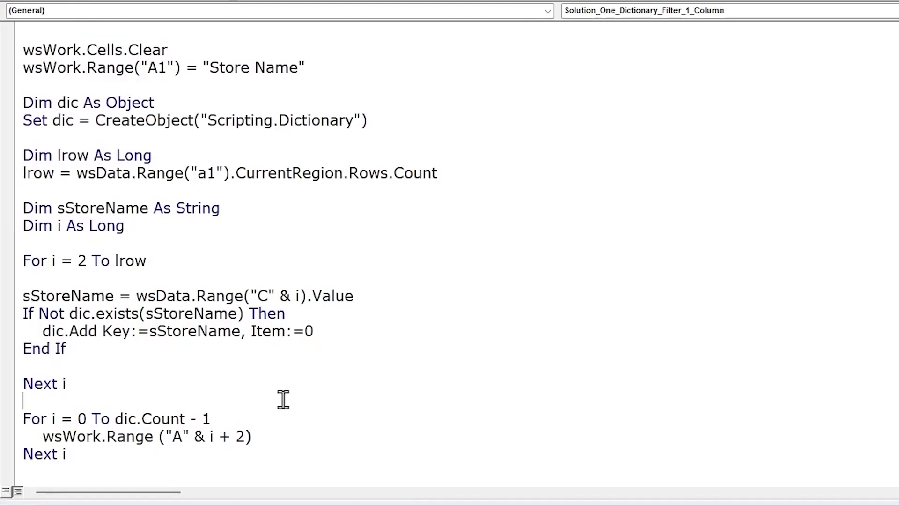
{"action": "left_click", "coordinate": [269, 433]}
{"action": "type", "text": ".Value = dic."}
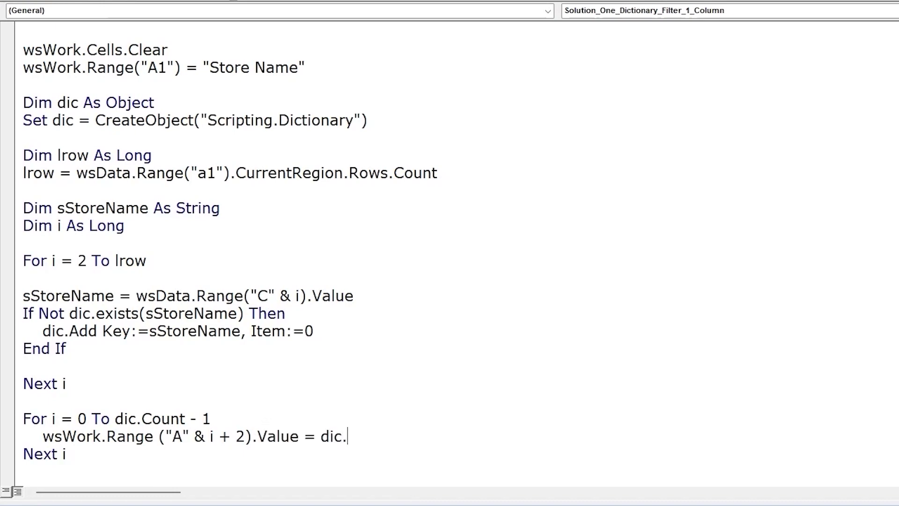
{"action": "type", "text": "keys()"}
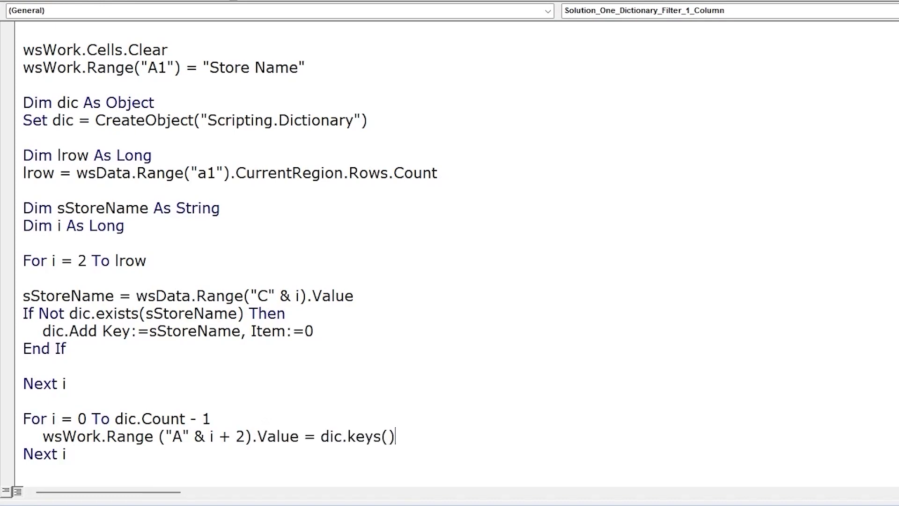
{"action": "type", "text": "(i)"}
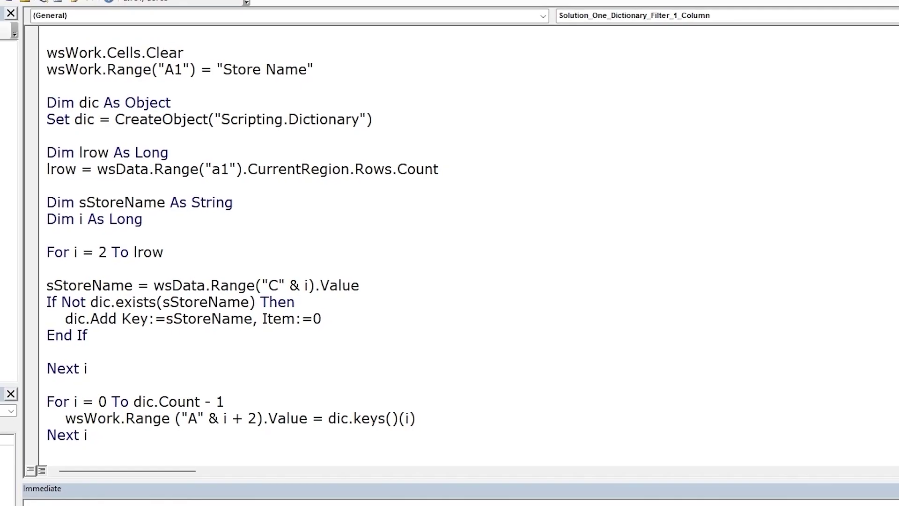
Run Solution_One_Dictionary_Filter_1_Column and bring up the Excel workbook.
{"action": "left_click", "coordinate": [169, 278]}
{"action": "left_click_drag", "start_coordinate": [346, 388], "coordinate": [355, 458]}
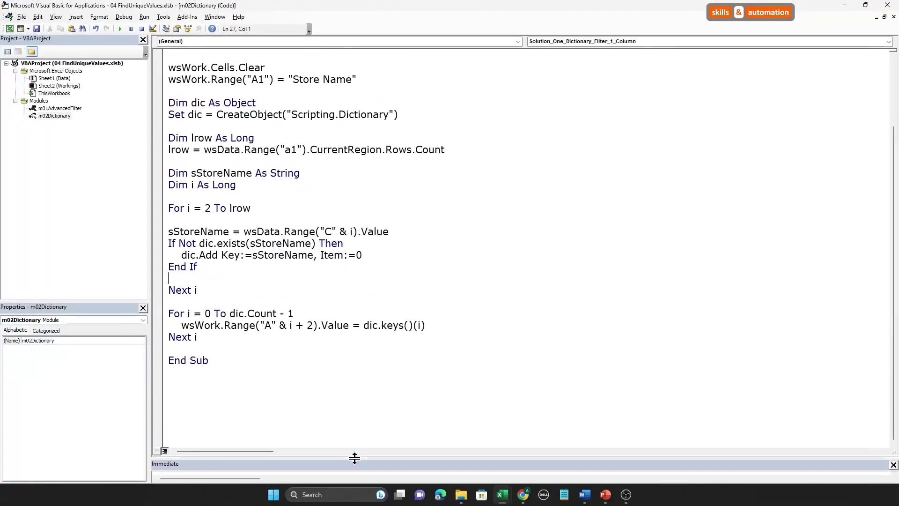
{"action": "scroll", "coordinate": [349, 428], "scroll_direction": "up", "scroll_amount": 1}
{"action": "scroll", "coordinate": [338, 326], "scroll_direction": "up", "scroll_amount": 1}
{"action": "scroll", "coordinate": [339, 325], "scroll_direction": "up", "scroll_amount": 1}
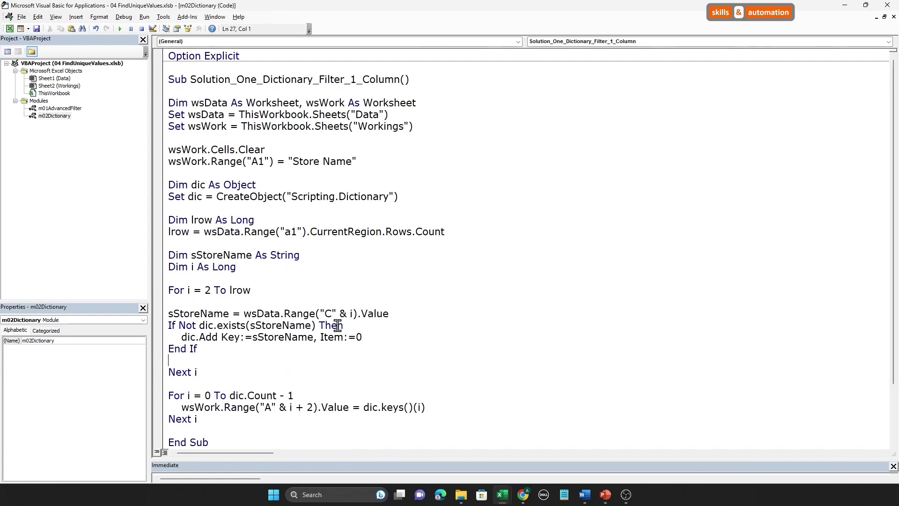
{"action": "left_click", "coordinate": [323, 195]}
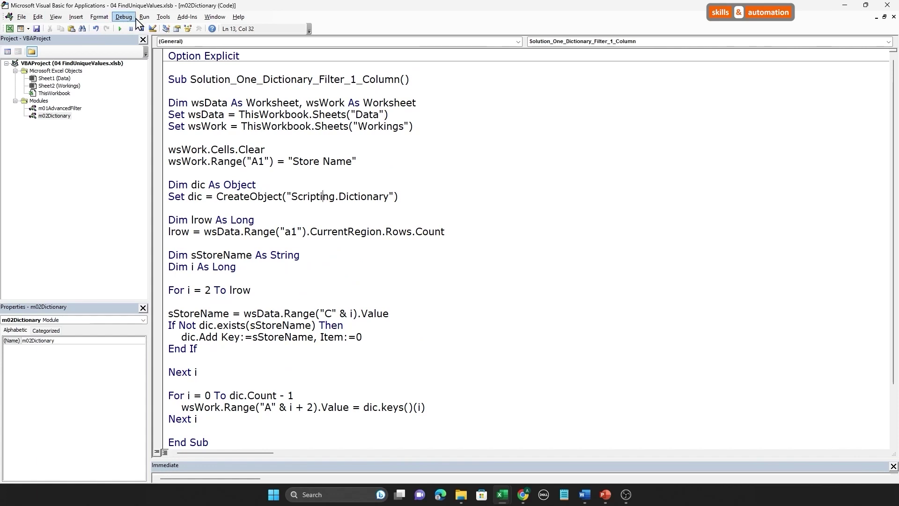
{"action": "left_click", "coordinate": [121, 29]}
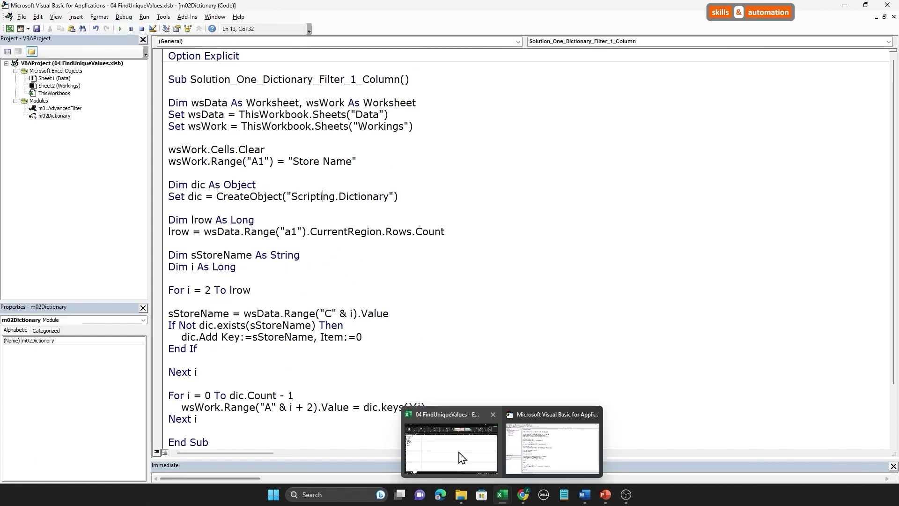
{"action": "left_click", "coordinate": [462, 457]}
Select the unique store names on Workings, then the Data sheet's Store Name and Source columns.
{"action": "left_click_drag", "start_coordinate": [107, 86], "coordinate": [101, 267]}
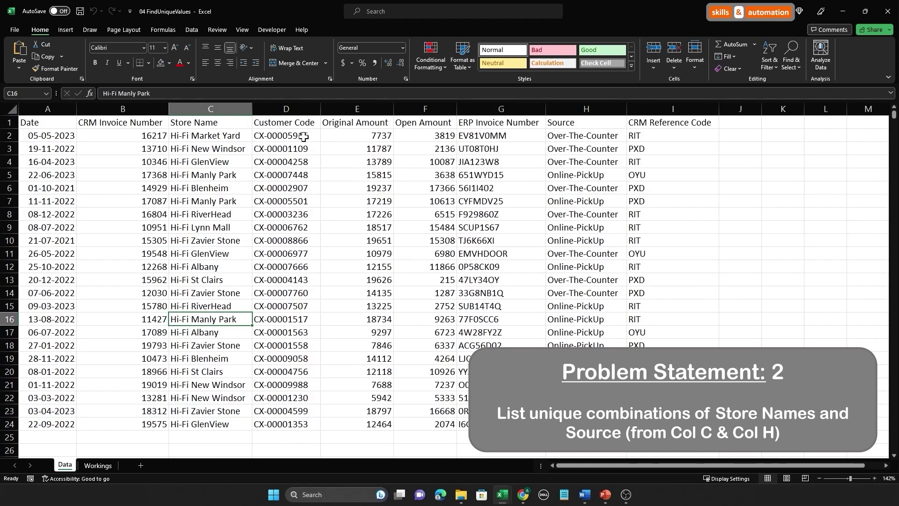
{"action": "left_click", "coordinate": [209, 107]}
{"action": "left_click", "coordinate": [581, 105]}
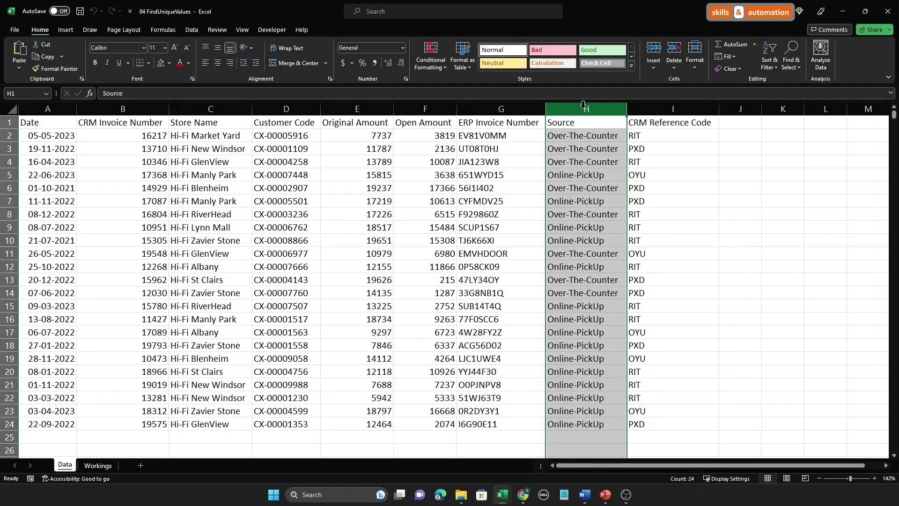
{"action": "left_click", "coordinate": [483, 344]}
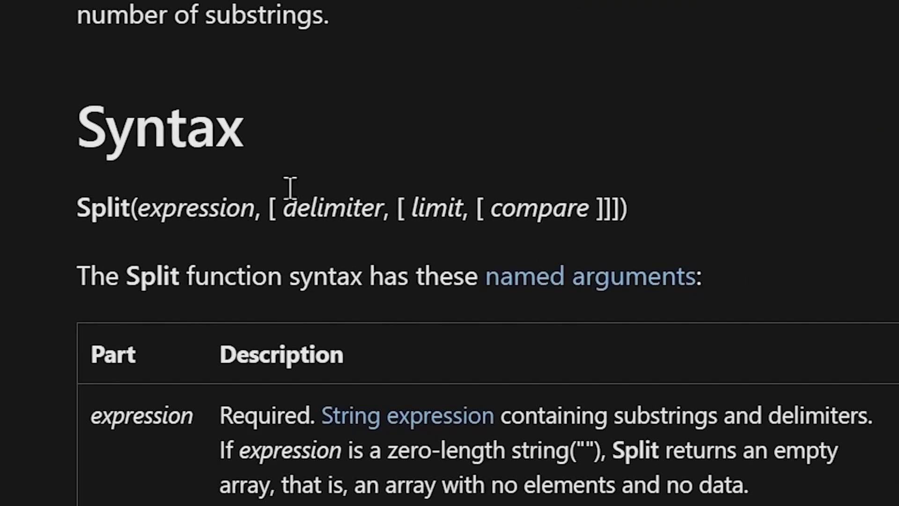
Highlight Split's delimiter argument on the docs page, then select the whole one-column macro.
{"action": "left_click_drag", "start_coordinate": [282, 206], "coordinate": [391, 189]}
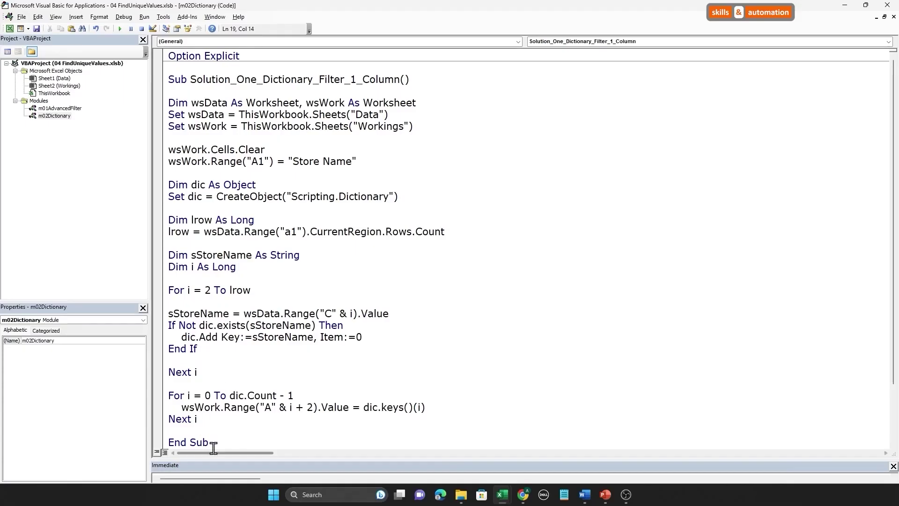
{"action": "mouse_move", "coordinate": [209, 441]}
{"action": "left_mouse_down"}
{"action": "mouse_move", "coordinate": [142, 97]}
{"action": "mouse_move", "coordinate": [146, 81]}
{"action": "left_mouse_up"}
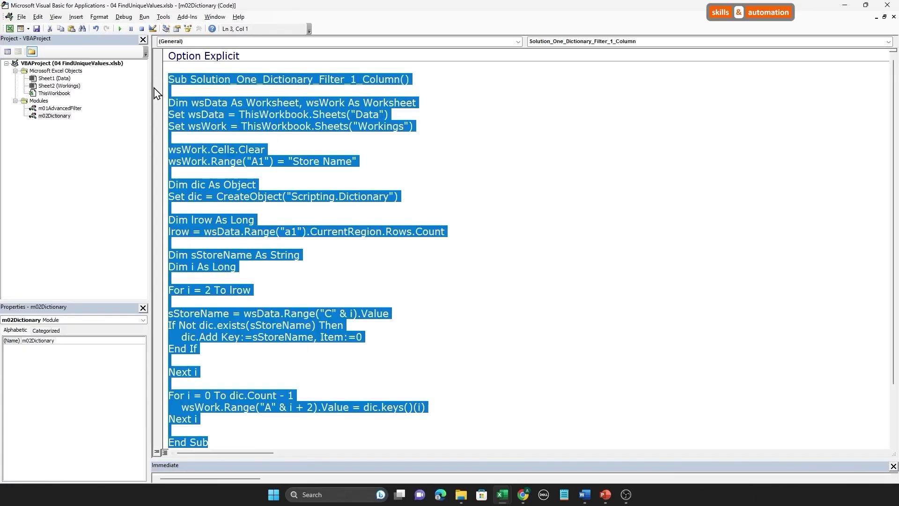
Paste a copy of the one-column macro below End Sub and rename it ..._2_Column_Using_Split.
{"action": "scroll", "coordinate": [331, 132], "scroll_direction": "down", "scroll_amount": 2}
{"action": "left_click", "coordinate": [219, 371]}
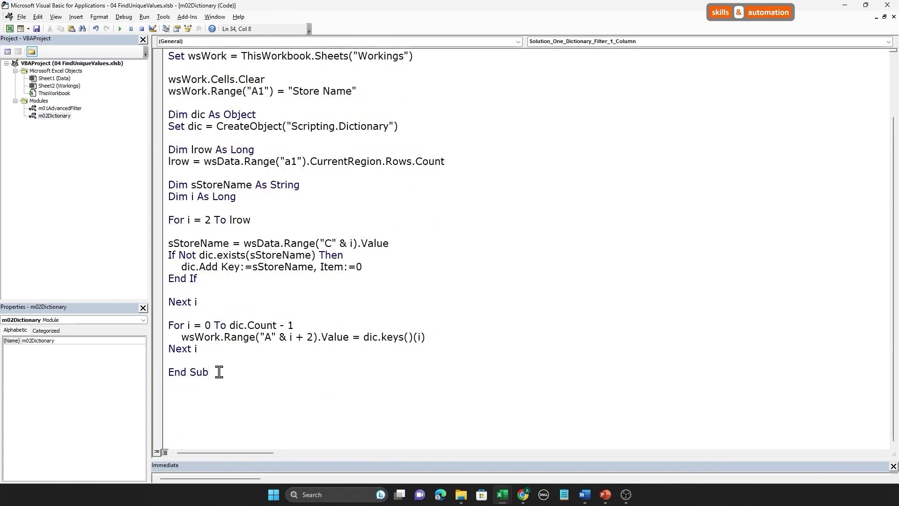
{"action": "key", "text": "Return"}
{"action": "key", "text": "ctrl+v"}
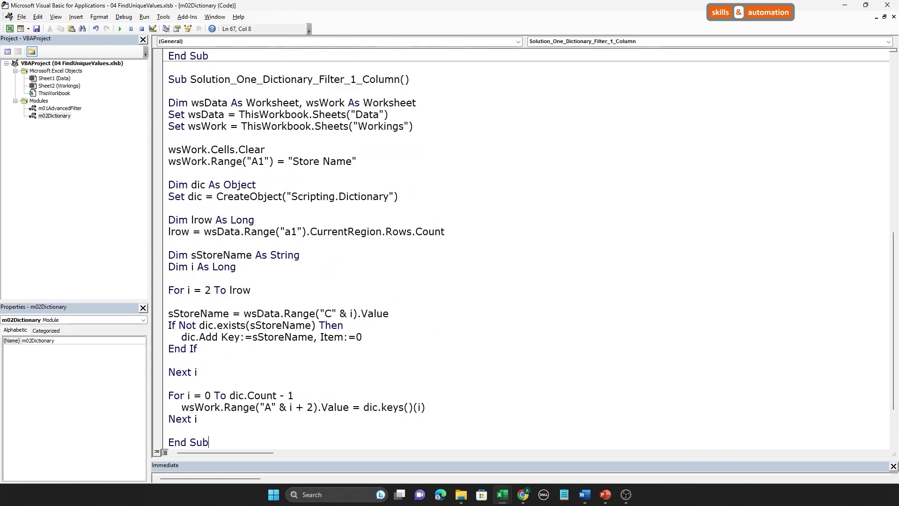
{"action": "left_click", "coordinate": [403, 79]}
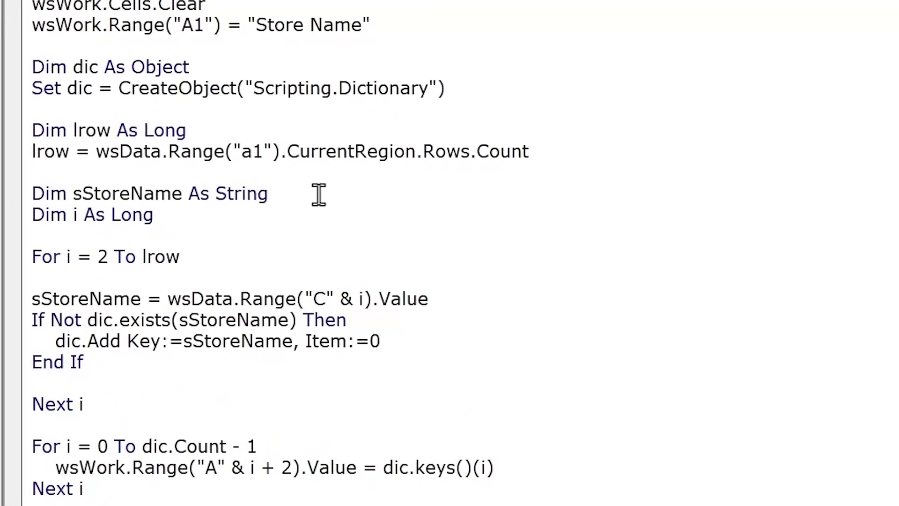
Declare Dim sSource As String, Dim sUnique As String and Dim sFullString() As String.
{"action": "left_click", "coordinate": [318, 194]}
{"action": "key", "text": "Return"}
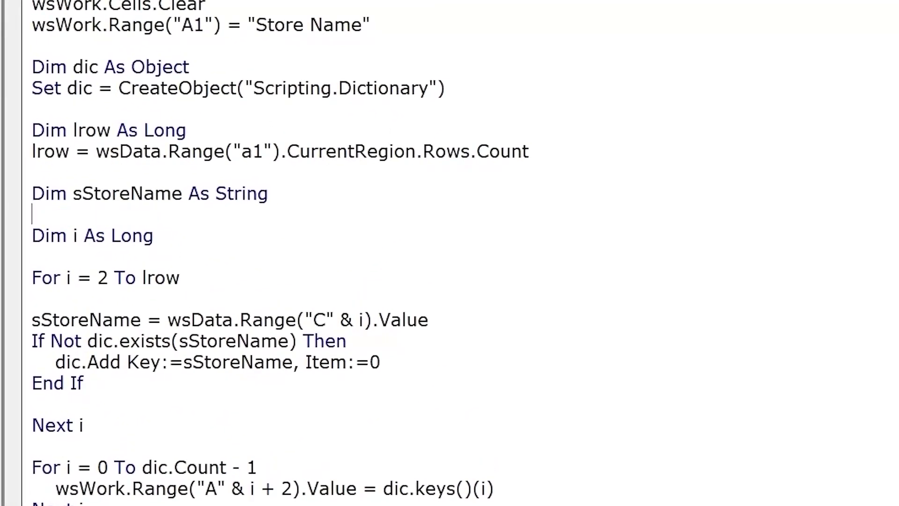
{"action": "type", "text": "Dim sSource As String"}
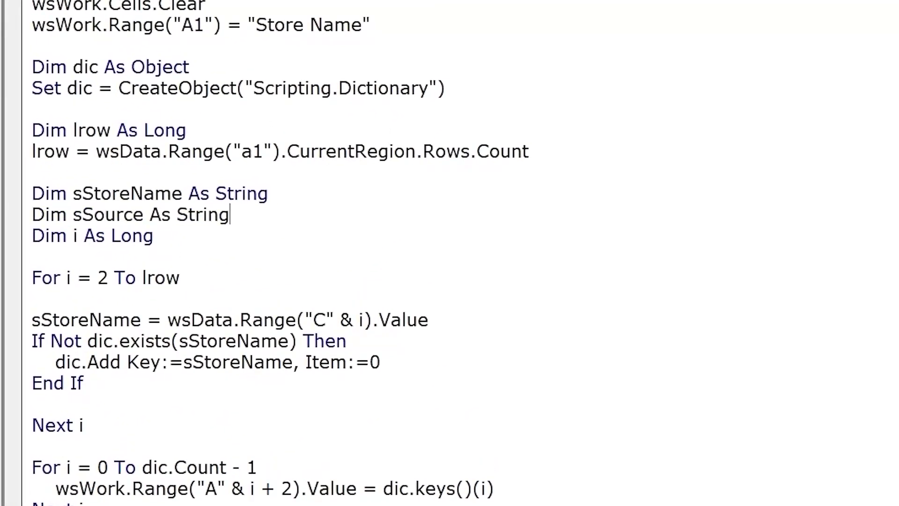
{"action": "key", "text": "Return"}
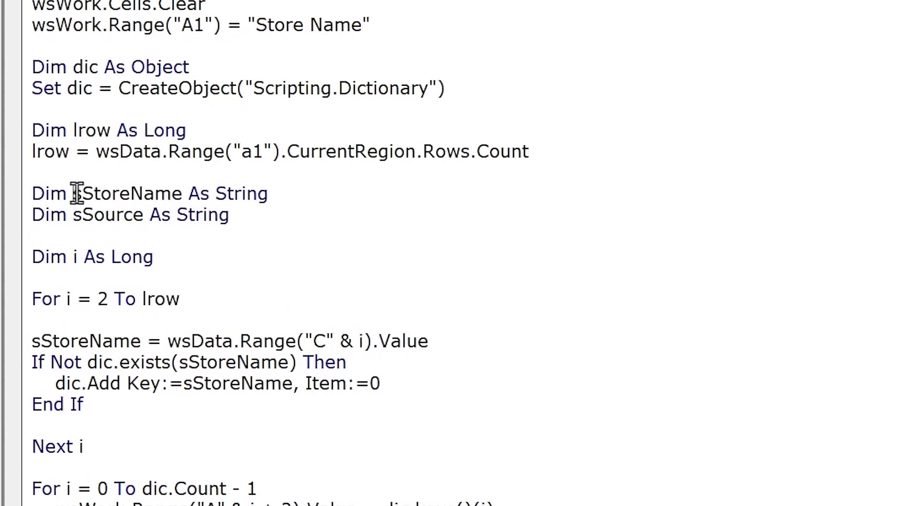
{"action": "left_click_drag", "start_coordinate": [72, 193], "coordinate": [172, 192]}
{"action": "left_click", "coordinate": [66, 232]}
{"action": "type", "text": "Dim sUnique As String"}
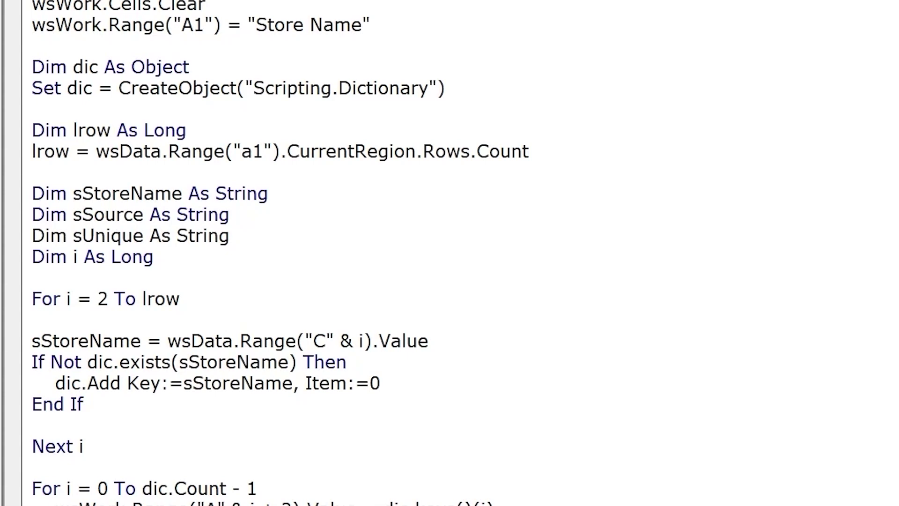
{"action": "key", "text": "Return"}
{"action": "type", "text": "Dim sFullString() As String"}
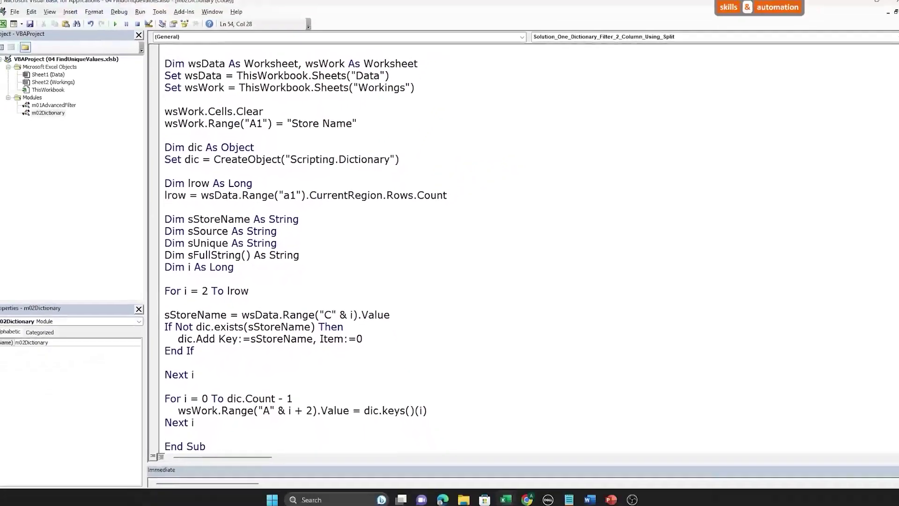
Add sSource = wsData.Range("H" & i).Value below the sStoreName line.
{"action": "left_click", "coordinate": [408, 243]}
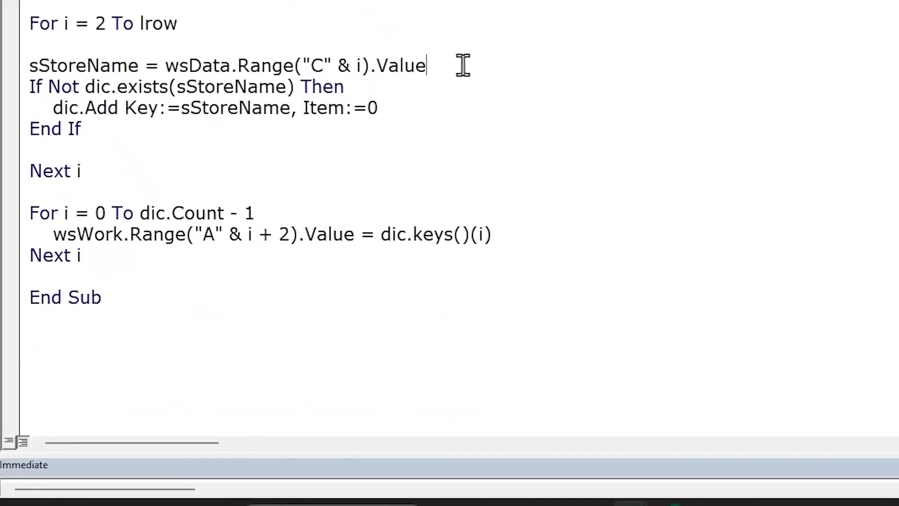
{"action": "key", "text": "Return"}
{"action": "type", "text": "sSource = wsData.Range(\"H\" & i).Value"}
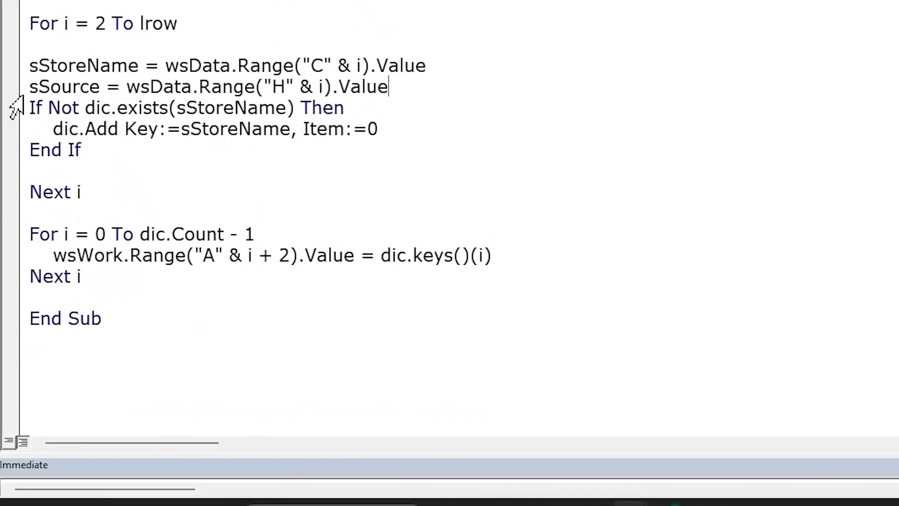
{"action": "left_click_drag", "start_coordinate": [28, 87], "coordinate": [112, 88]}
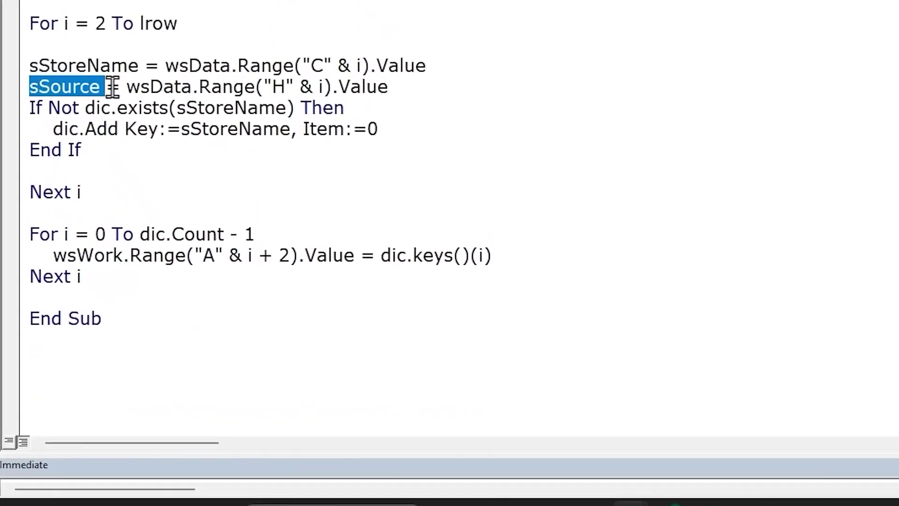
{"action": "left_click_drag", "start_coordinate": [258, 87], "coordinate": [295, 86]}
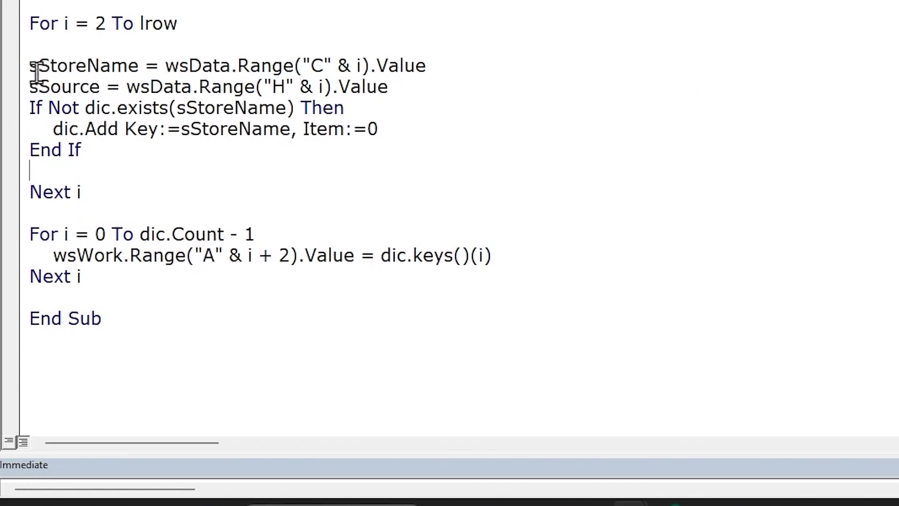
{"action": "left_click_drag", "start_coordinate": [35, 70], "coordinate": [192, 55]}
{"action": "left_click_drag", "start_coordinate": [49, 86], "coordinate": [100, 88]}
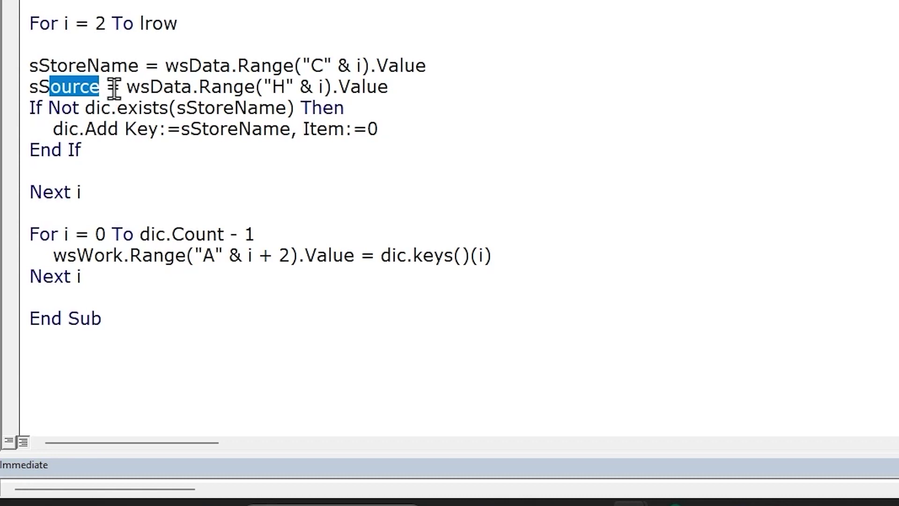
Add the line sUnique = sStoreName & "," & Source below it.
{"action": "key", "text": "End"}
{"action": "key", "text": "Return"}
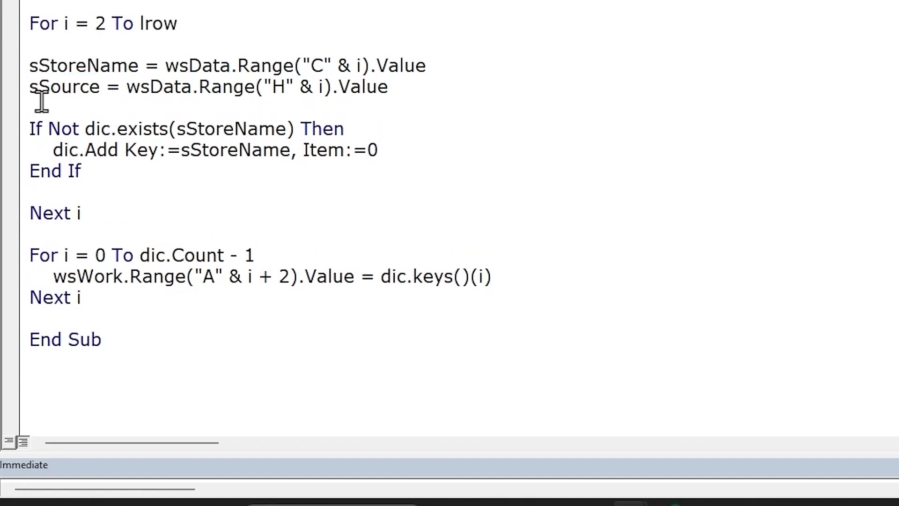
{"action": "type", "text": "sUnique ="}
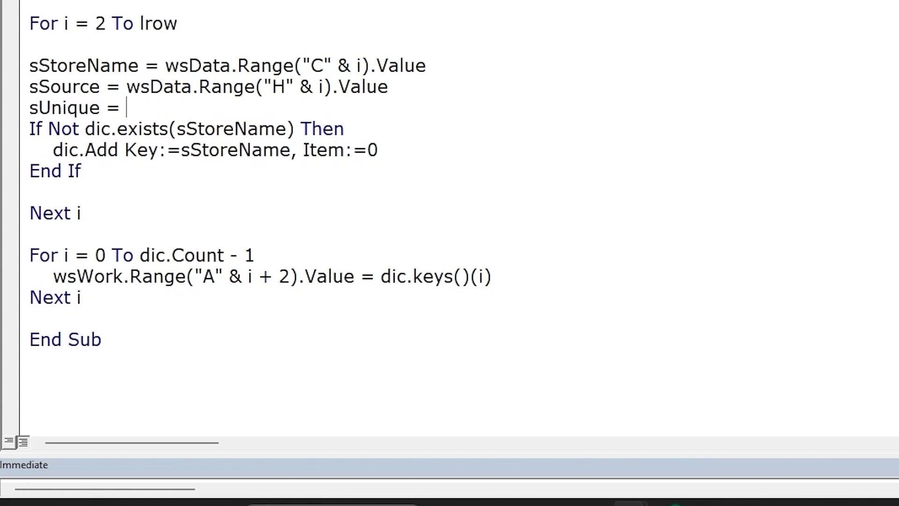
{"action": "double_click", "coordinate": [47, 65]}
{"action": "key", "text": "ctrl+c"}
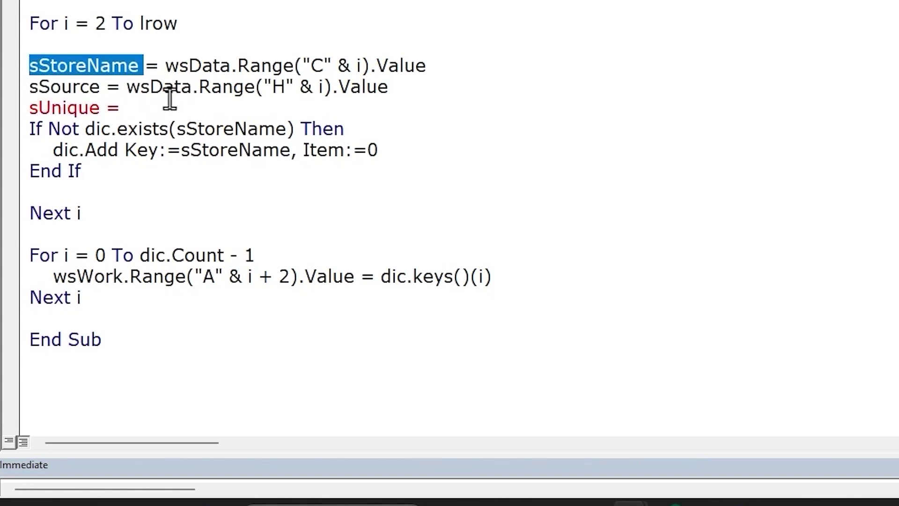
{"action": "left_click", "coordinate": [170, 107]}
{"action": "key", "text": "ctrl+v"}
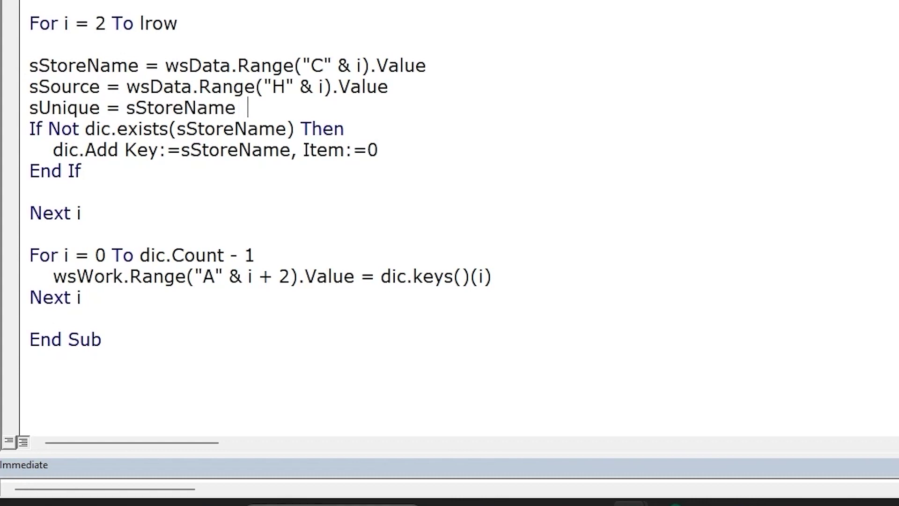
{"action": "type", "text": "& \",\""}
{"action": "type", "text": " &"}
{"action": "left_click", "coordinate": [105, 84]}
{"action": "left_click_drag", "start_coordinate": [105, 85], "coordinate": [38, 87]}
{"action": "key", "text": "ctrl+c"}
{"action": "left_click", "coordinate": [354, 104]}
{"action": "key", "text": "ctrl+v"}
{"action": "key", "text": "Return"}
Replace sStoreName with sUnique in the dic.exists check and the dic.Add key.
{"action": "scroll", "coordinate": [203, 110], "scroll_direction": "down", "scroll_amount": 1}
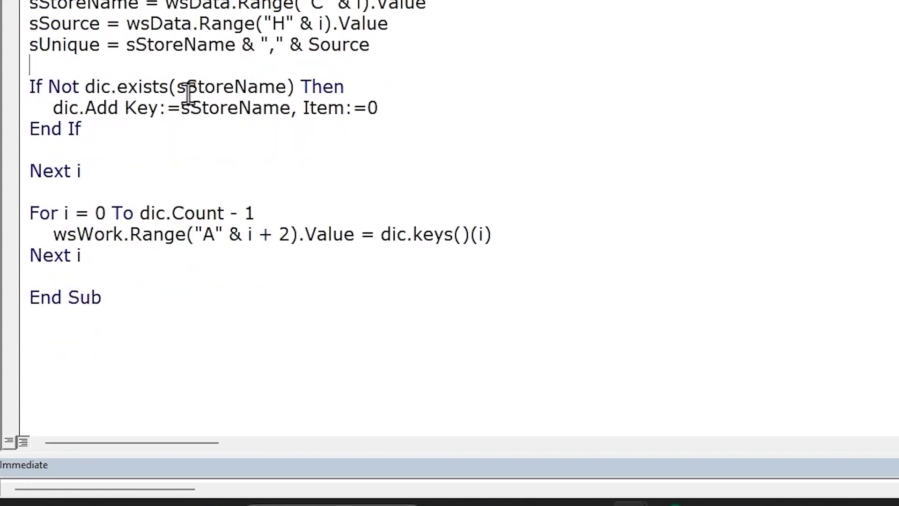
{"action": "left_click_drag", "start_coordinate": [177, 86], "coordinate": [289, 87]}
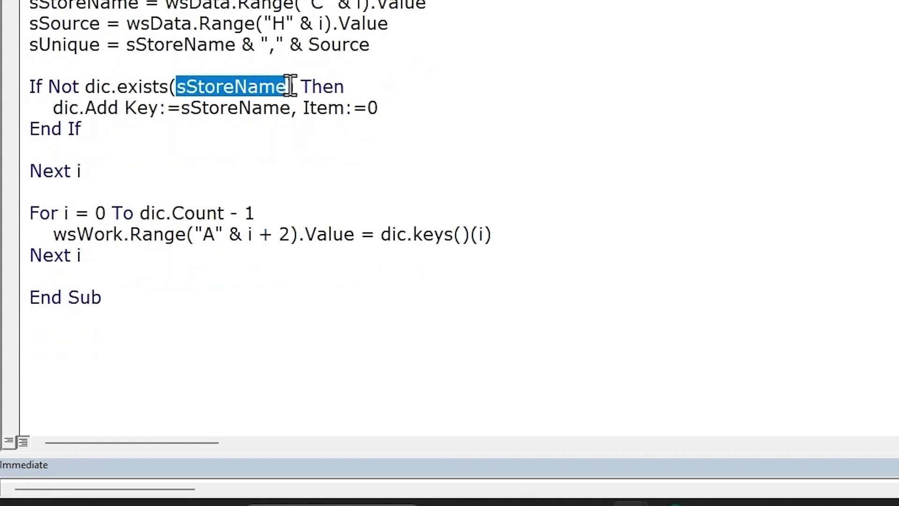
{"action": "key", "text": "Delete"}
{"action": "double_click", "coordinate": [48, 44]}
{"action": "key", "text": "ctrl+c"}
{"action": "left_click", "coordinate": [176, 87]}
{"action": "key", "text": "ctrl+v"}
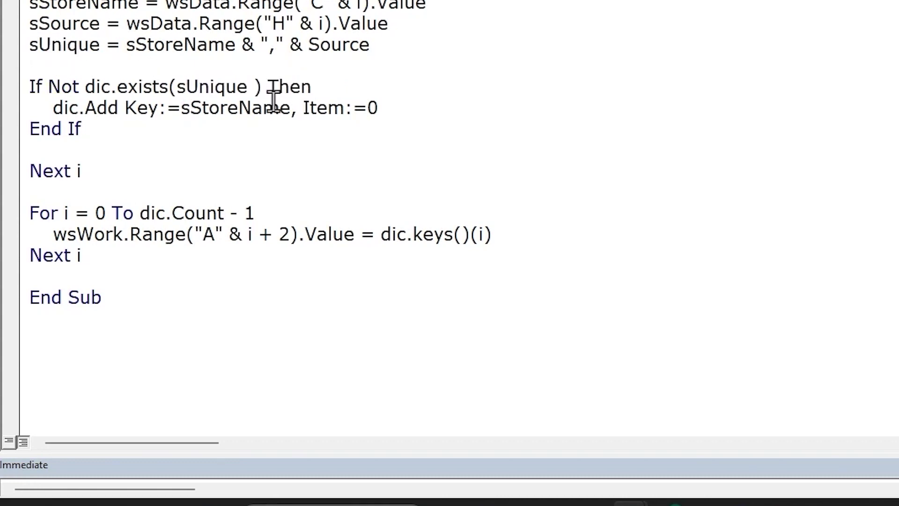
{"action": "key", "text": "BackSpace"}
{"action": "left_click_drag", "start_coordinate": [290, 107], "coordinate": [184, 101]}
{"action": "key", "text": "ctrl+v"}
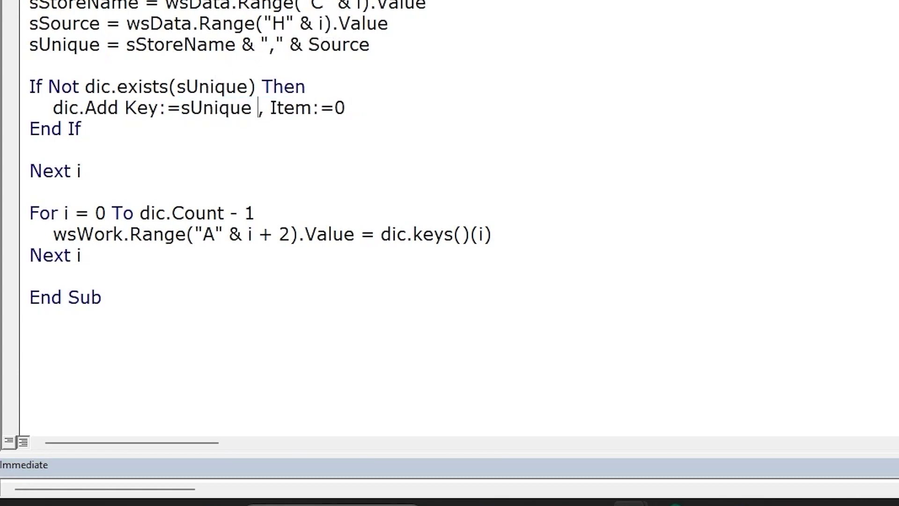
{"action": "left_click", "coordinate": [259, 107]}
{"action": "type", "text": ","}
{"action": "left_click_drag", "start_coordinate": [38, 213], "coordinate": [69, 256]}
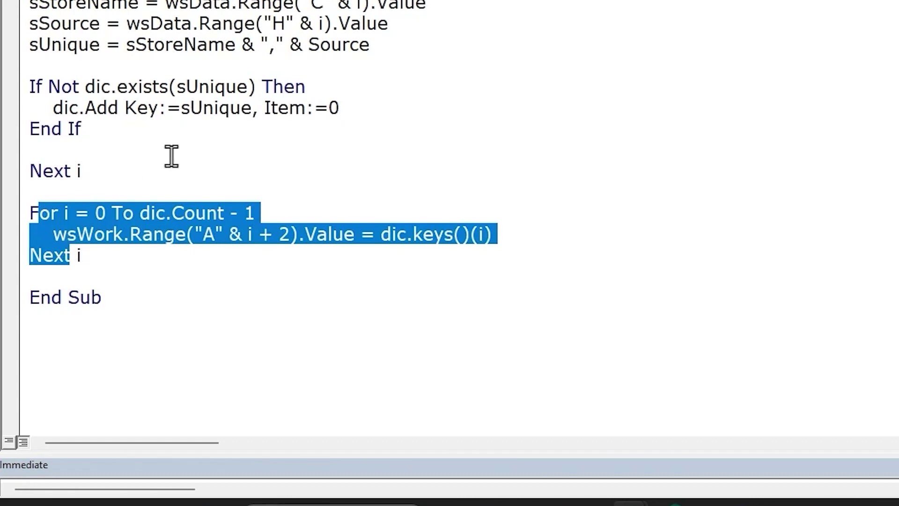
Add sFullString() = Split(dic.keys()(i), ",") at the top of the output loop.
{"action": "left_click", "coordinate": [768, 220]}
{"action": "key", "text": "Return"}
{"action": "key", "text": "Tab"}
{"action": "type", "text": "sFullString() ="}
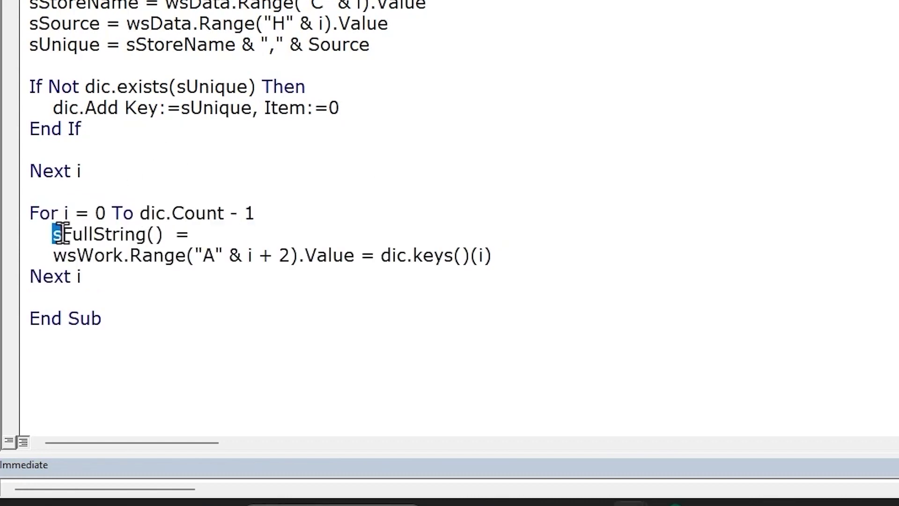
{"action": "left_click_drag", "start_coordinate": [53, 234], "coordinate": [167, 235]}
{"action": "left_click", "coordinate": [195, 234]}
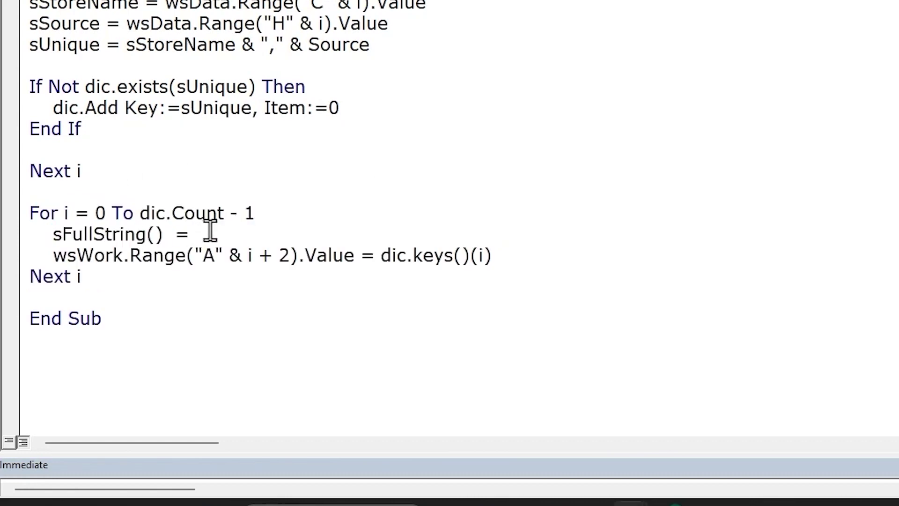
{"action": "type", "text": "Split()"}
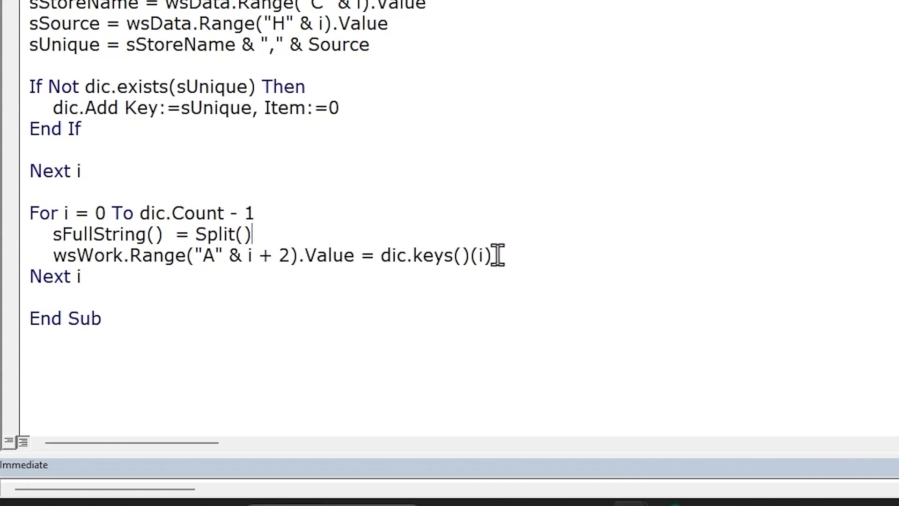
{"action": "left_click_drag", "start_coordinate": [496, 255], "coordinate": [380, 255]}
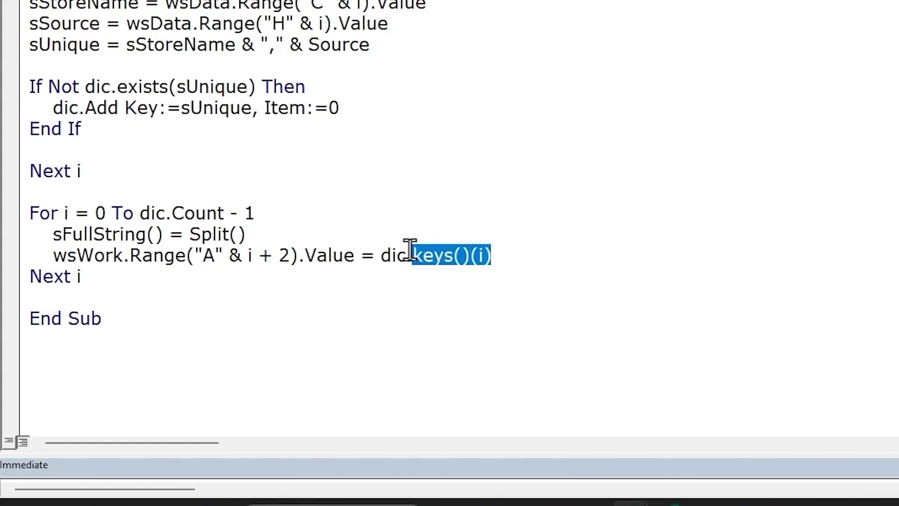
{"action": "left_click_drag", "start_coordinate": [29, 45], "coordinate": [89, 47]}
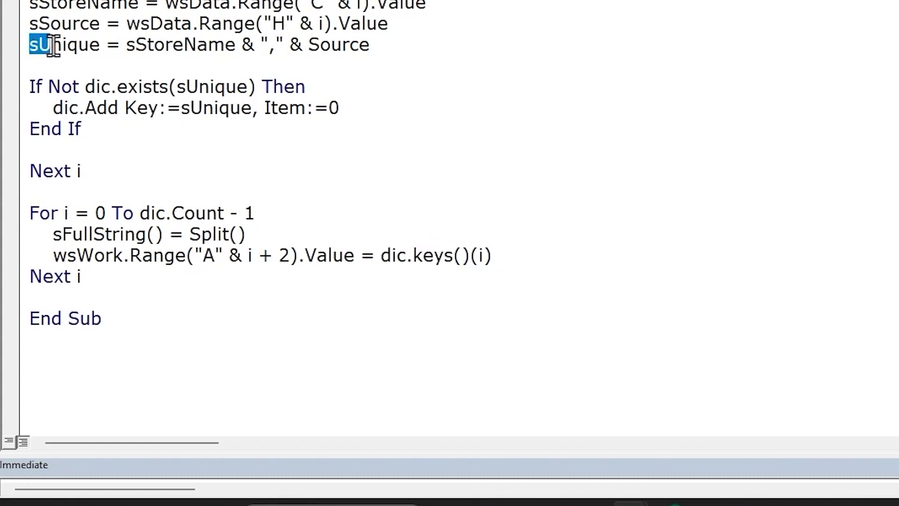
{"action": "left_click", "coordinate": [239, 234]}
{"action": "key", "text": "ctrl+v"}
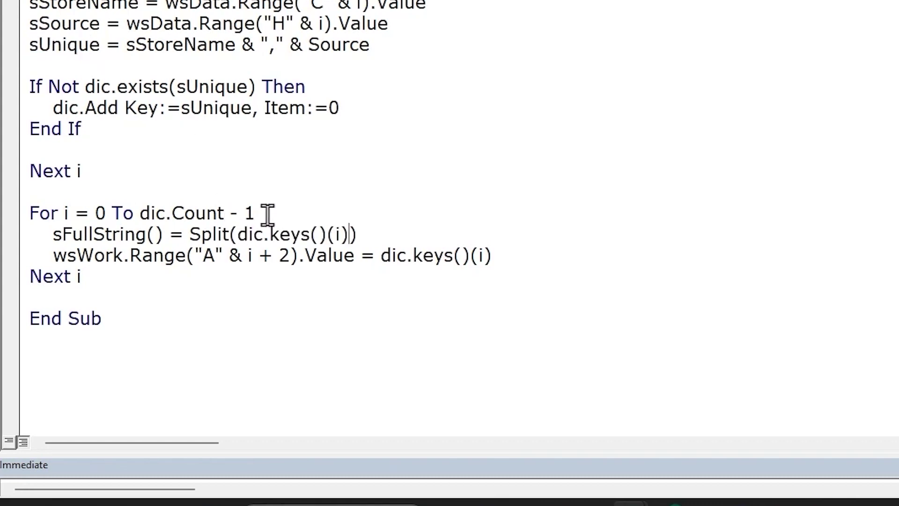
{"action": "type", "text": ",\""}
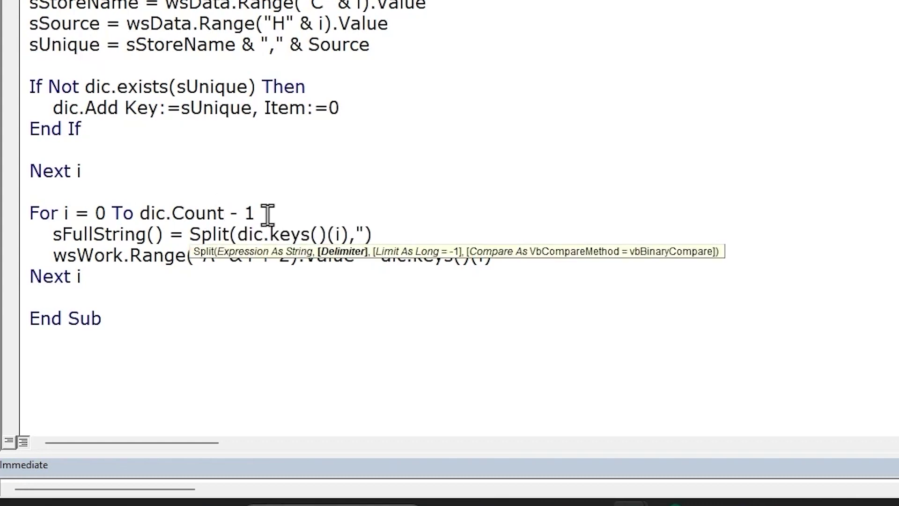
{"action": "type", "text": ","}
{"action": "type", "text": "\""}
{"action": "left_click", "coordinate": [268, 214]}
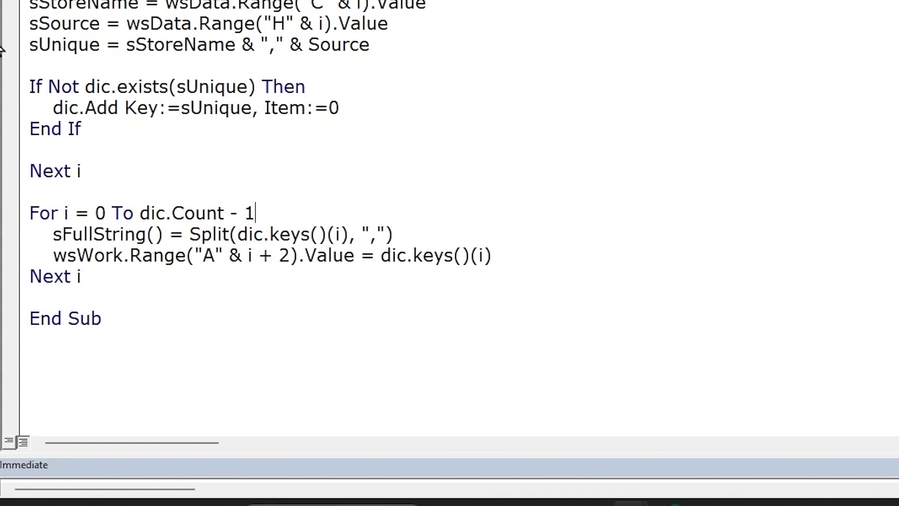
Write sFullString(0) to column A instead of dic.keys()(i).
{"action": "left_click_drag", "start_coordinate": [29, 5], "coordinate": [140, 5]}
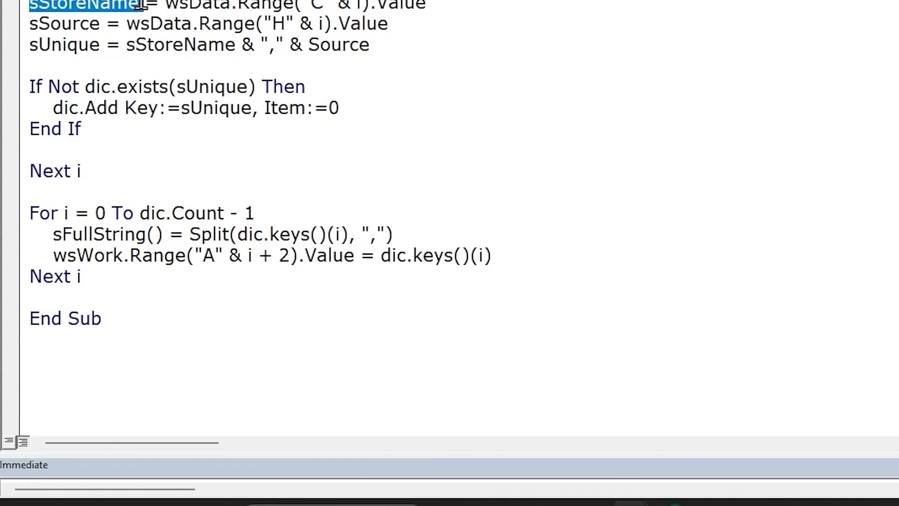
{"action": "left_click_drag", "start_coordinate": [54, 234], "coordinate": [158, 233]}
{"action": "left_click", "coordinate": [107, 23]}
{"action": "left_click_drag", "start_coordinate": [32, 23], "coordinate": [110, 25]}
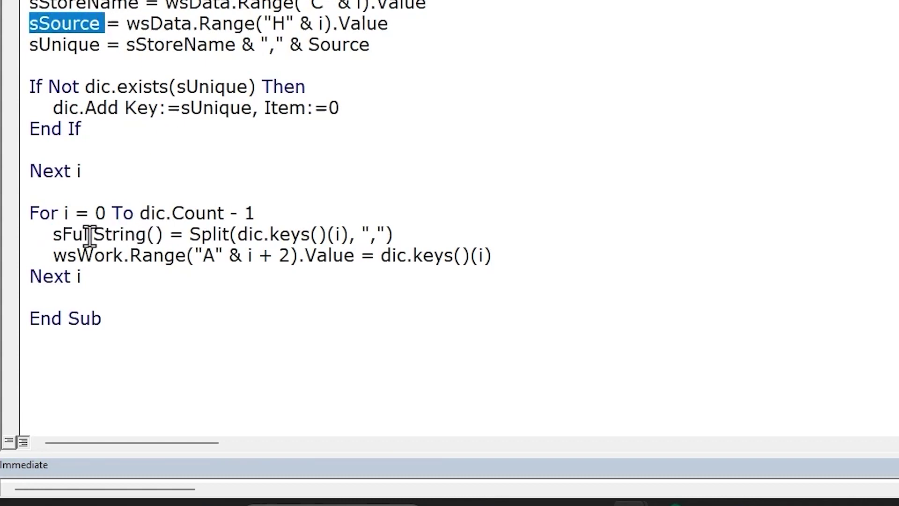
{"action": "left_click_drag", "start_coordinate": [54, 233], "coordinate": [164, 235]}
{"action": "left_click", "coordinate": [233, 229]}
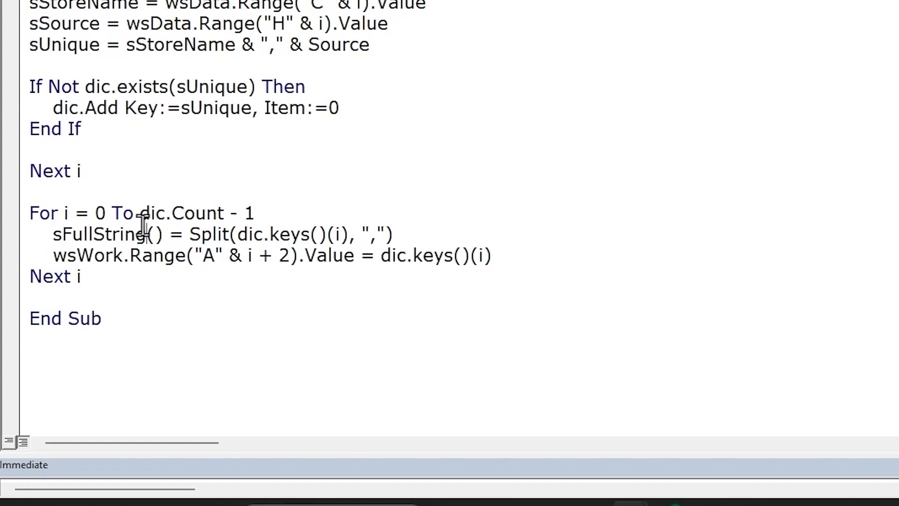
{"action": "left_click_drag", "start_coordinate": [202, 257], "coordinate": [219, 257]}
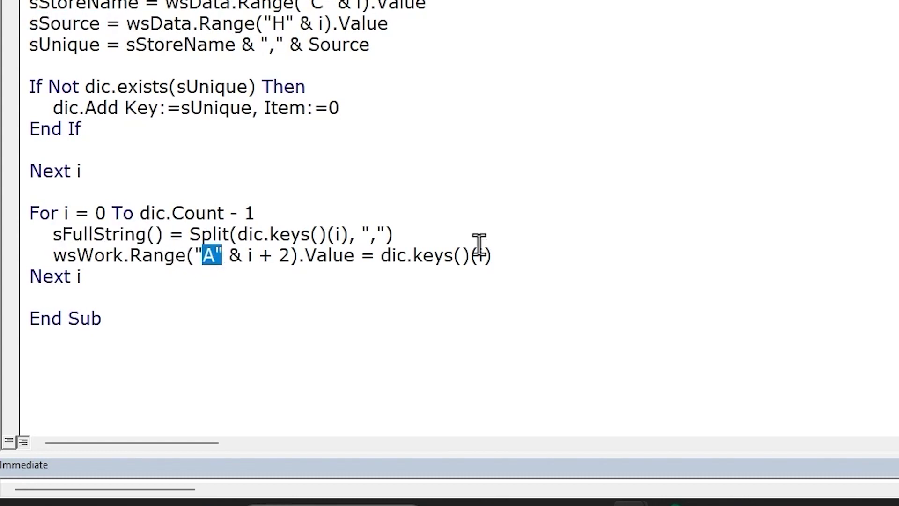
{"action": "left_click_drag", "start_coordinate": [53, 234], "coordinate": [164, 234]}
{"action": "key", "text": "ctrl+c"}
{"action": "left_click_drag", "start_coordinate": [491, 256], "coordinate": [381, 256]}
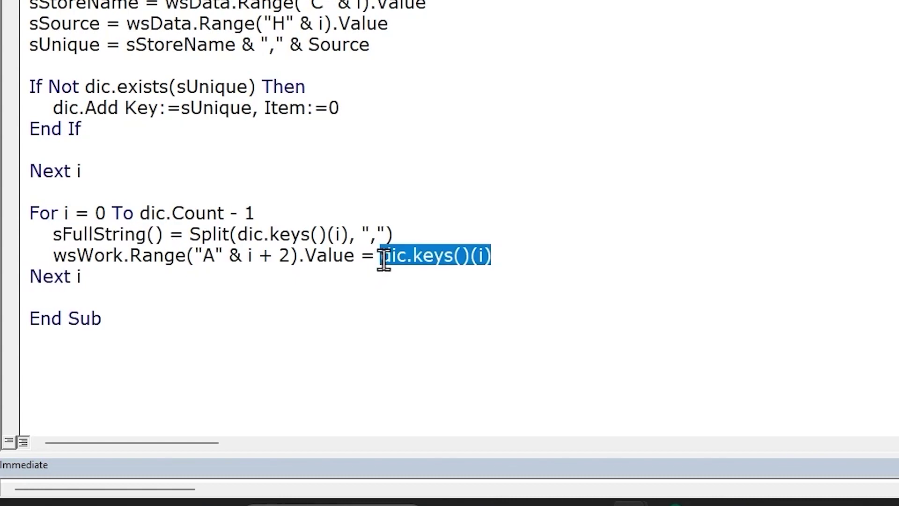
{"action": "key", "text": "ctrl+v"}
{"action": "type", "text": "0"}
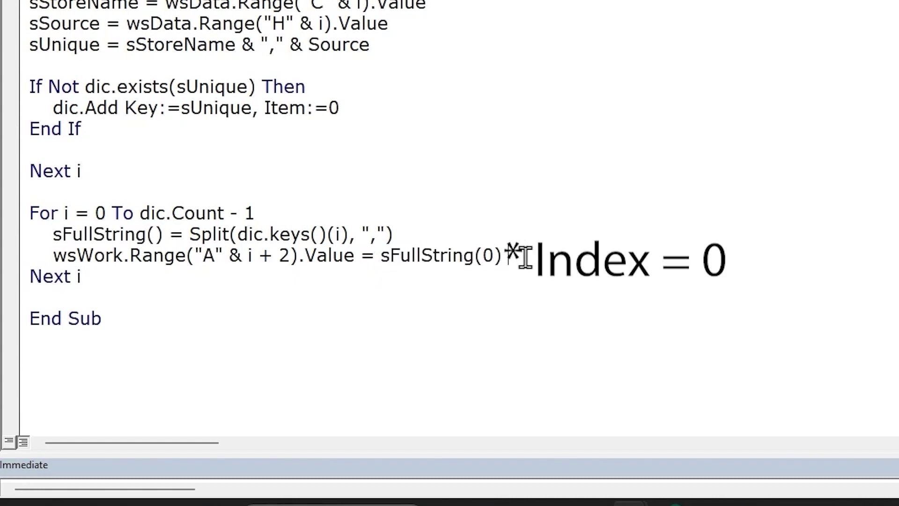
Duplicate the output line to write sFullString(1) to column B.
{"action": "left_click_drag", "start_coordinate": [30, 276], "coordinate": [91, 281]}
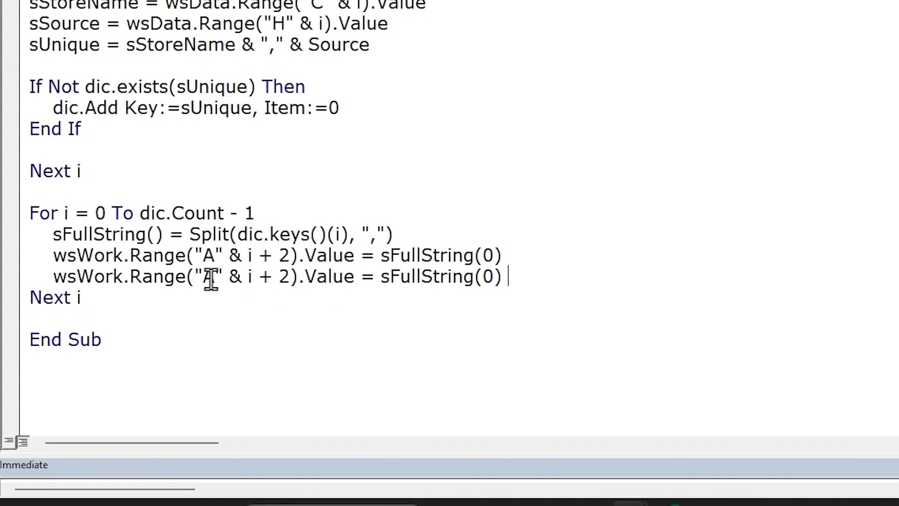
{"action": "double_click", "coordinate": [212, 277]}
{"action": "type", "text": "B"}
{"action": "double_click", "coordinate": [488, 276]}
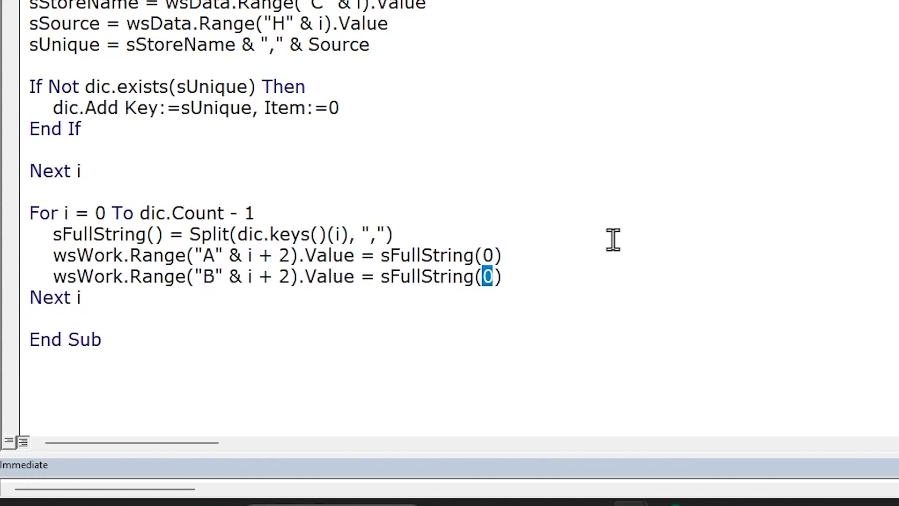
{"action": "type", "text": "1"}
{"action": "left_click", "coordinate": [574, 219]}
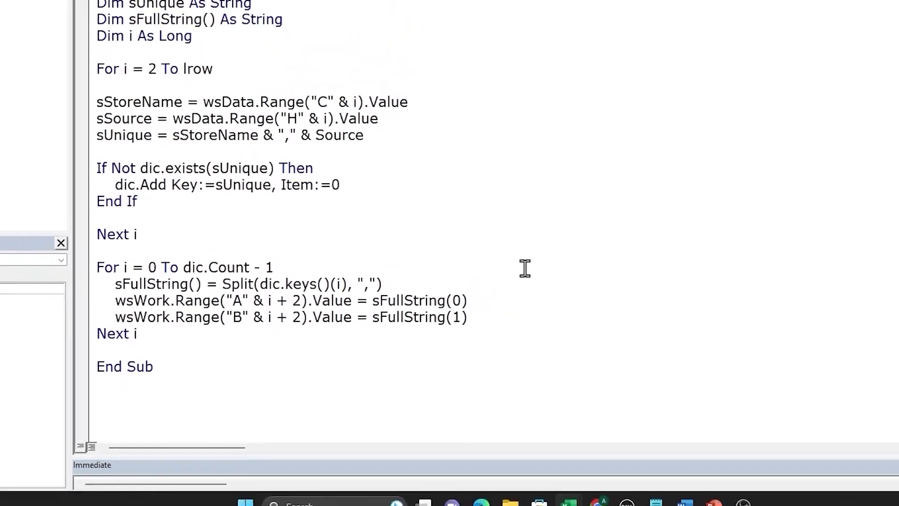
{"action": "scroll", "coordinate": [323, 367], "scroll_direction": "up", "scroll_amount": 2}
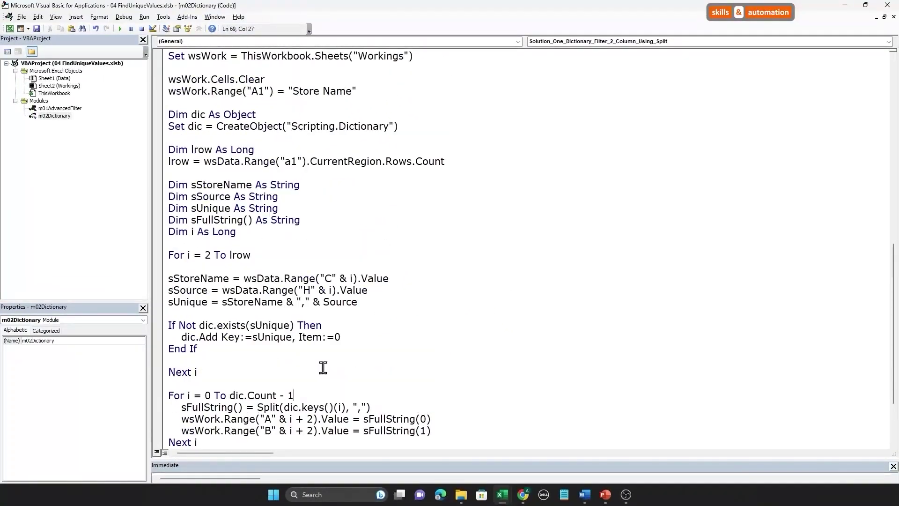
Duplicate the A1 header line as a B1 header reading "Source".
{"action": "scroll", "coordinate": [323, 367], "scroll_direction": "up", "scroll_amount": 3}
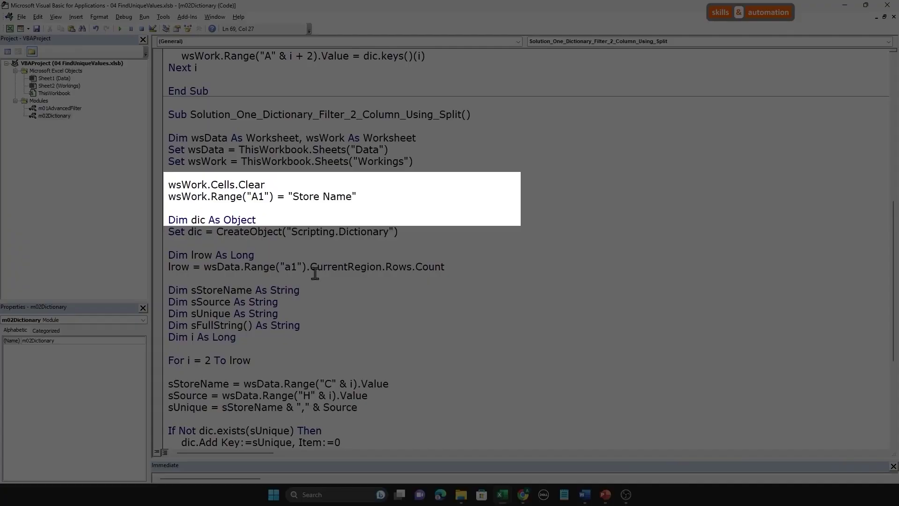
{"action": "left_click", "coordinate": [366, 196]}
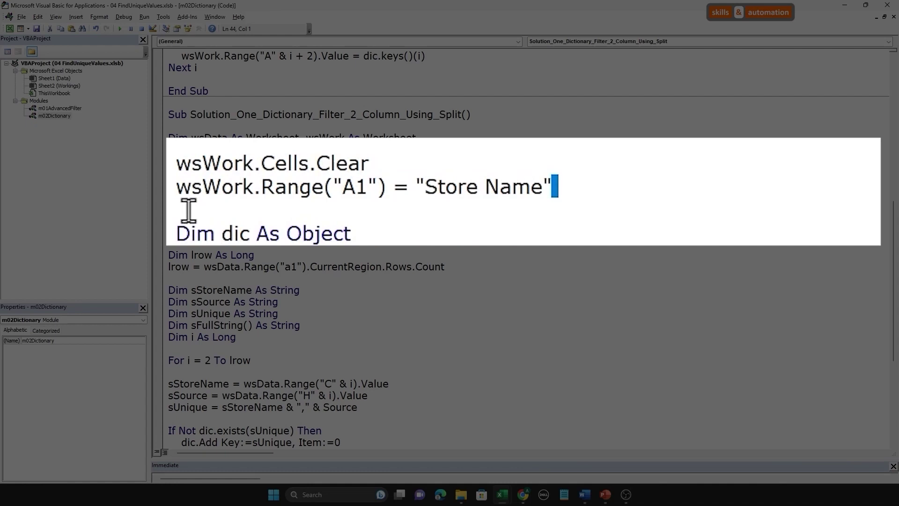
{"action": "left_click", "coordinate": [169, 194]}
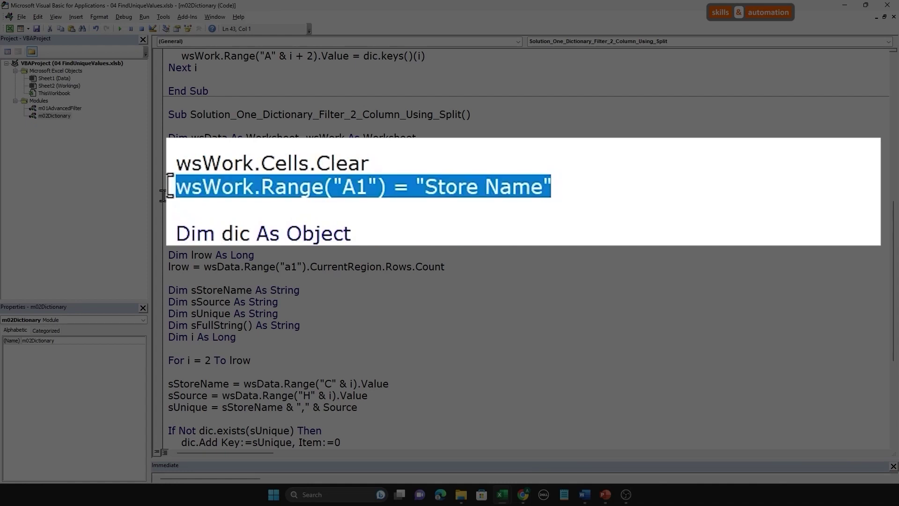
{"action": "key", "text": "ctrl+c"}
{"action": "key", "text": "End"}
{"action": "key", "text": "Return"}
{"action": "key", "text": "ctrl+v"}
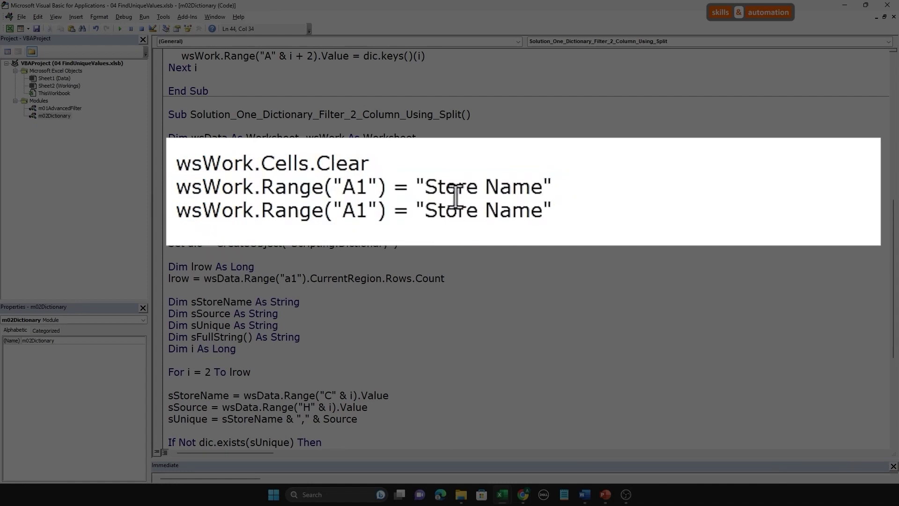
{"action": "double_click", "coordinate": [341, 211]}
{"action": "type", "text": "B1"}
{"action": "left_click_drag", "start_coordinate": [424, 210], "coordinate": [542, 211]}
{"action": "type", "text": "S"}
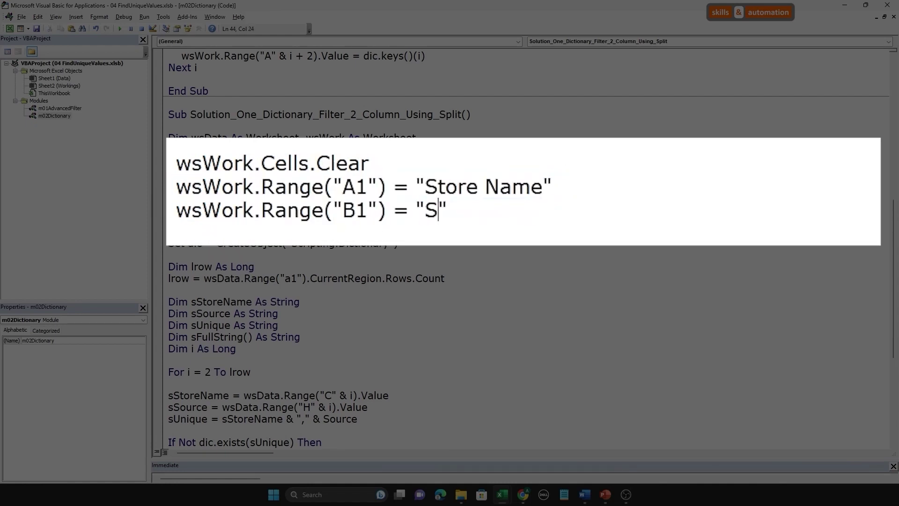
{"action": "type", "text": "o"}
{"action": "key", "text": "BackSpace"}
{"action": "key", "text": "BackSpace"}
{"action": "type", "text": "So"}
{"action": "type", "text": "urce"}
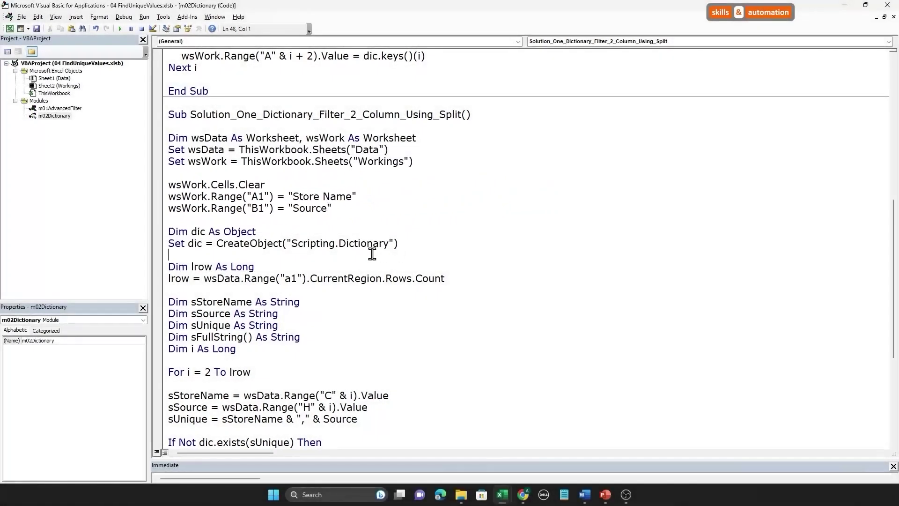
{"action": "left_click", "coordinate": [375, 254]}
Run the macro, fix the Variable not defined error by changing Source to sSource, and rerun.
{"action": "scroll", "coordinate": [376, 251], "scroll_direction": "down", "scroll_amount": 4}
{"action": "scroll", "coordinate": [376, 250], "scroll_direction": "down", "scroll_amount": 2}
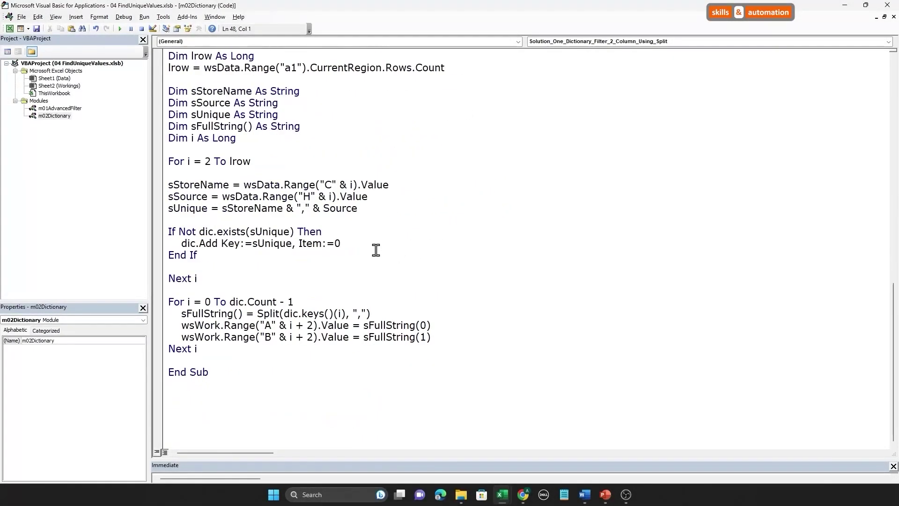
{"action": "scroll", "coordinate": [376, 251], "scroll_direction": "up", "scroll_amount": 1}
{"action": "left_click", "coordinate": [248, 161]}
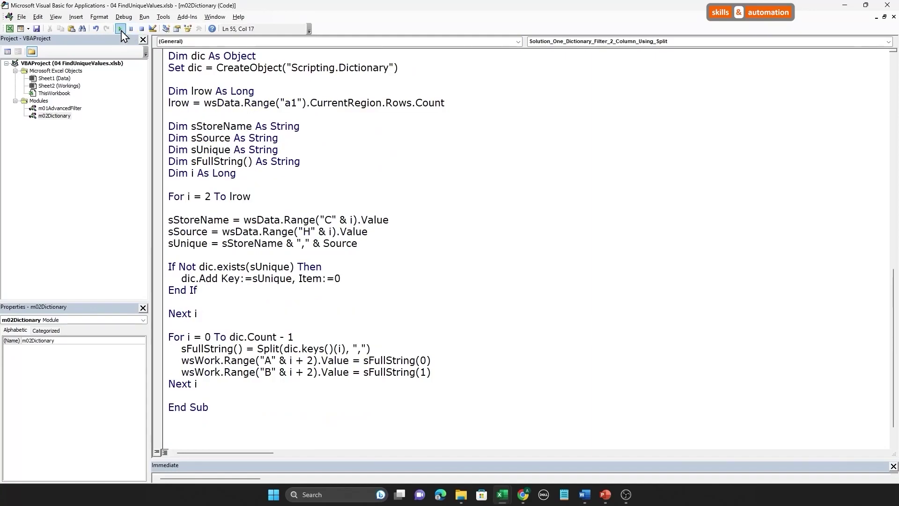
{"action": "left_click", "coordinate": [120, 28]}
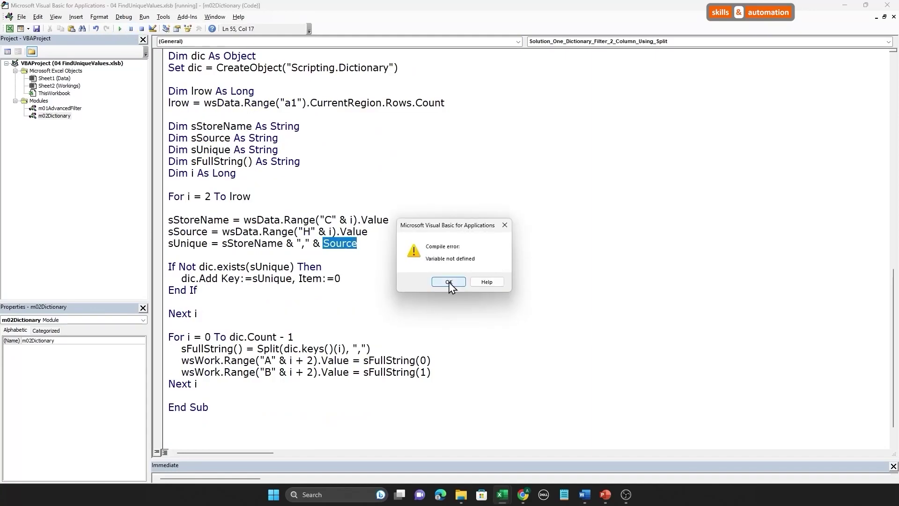
{"action": "left_click", "coordinate": [448, 282]}
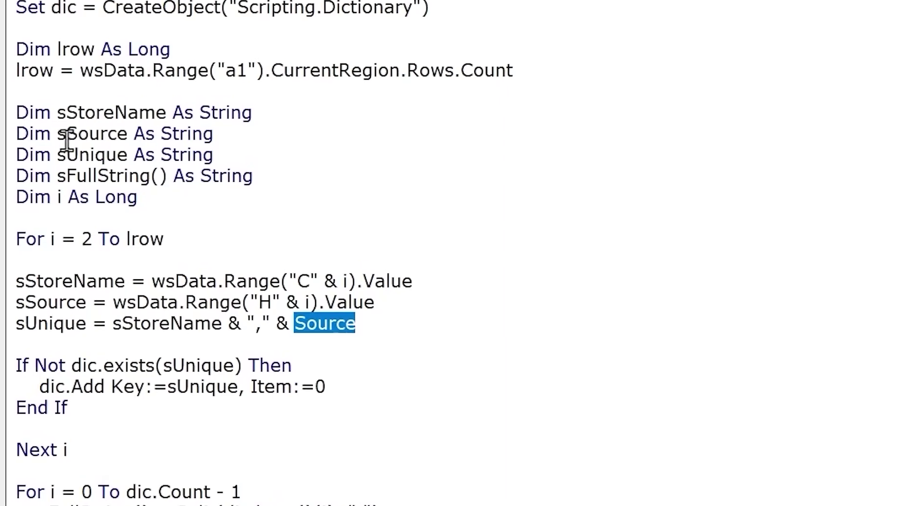
{"action": "left_click_drag", "start_coordinate": [57, 136], "coordinate": [127, 137]}
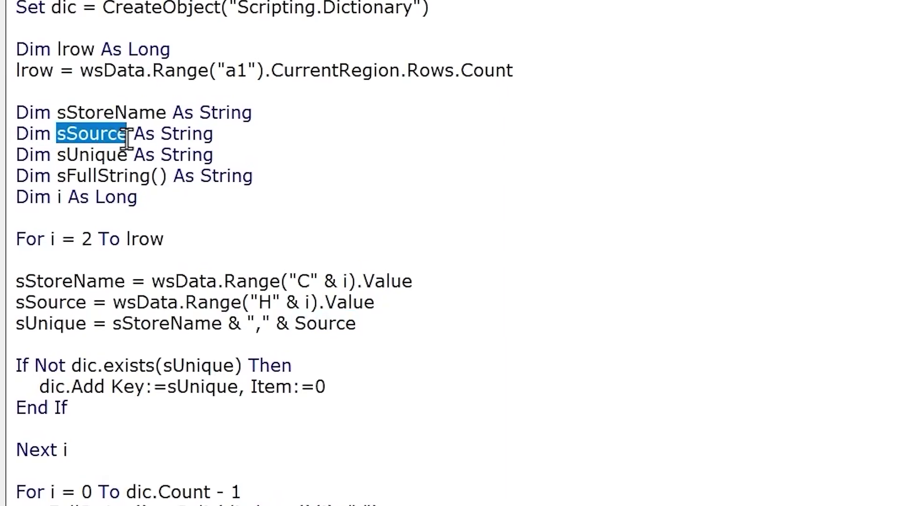
{"action": "left_click_drag", "start_coordinate": [356, 323], "coordinate": [296, 323]}
{"action": "type", "text": "sSource"}
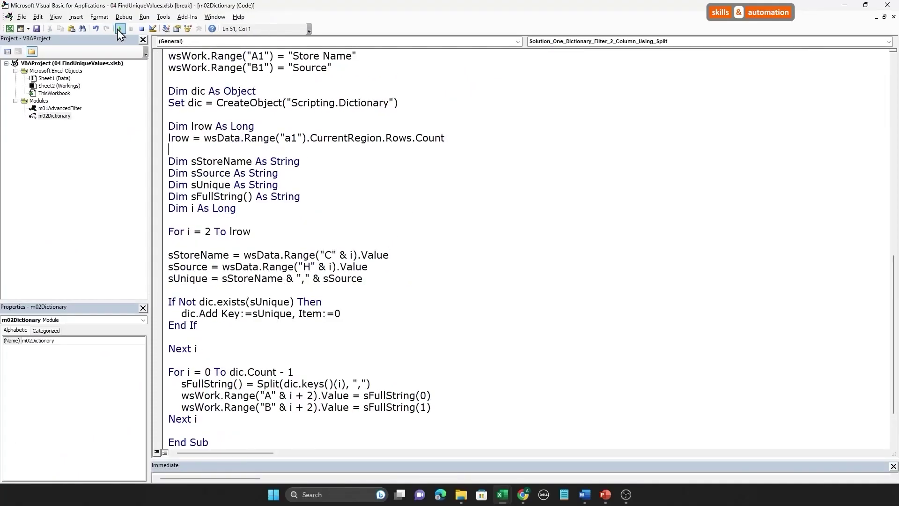
{"action": "left_click", "coordinate": [118, 29]}
{"action": "mouse_move", "coordinate": [502, 494]}
{"action": "left_click", "coordinate": [458, 457]}
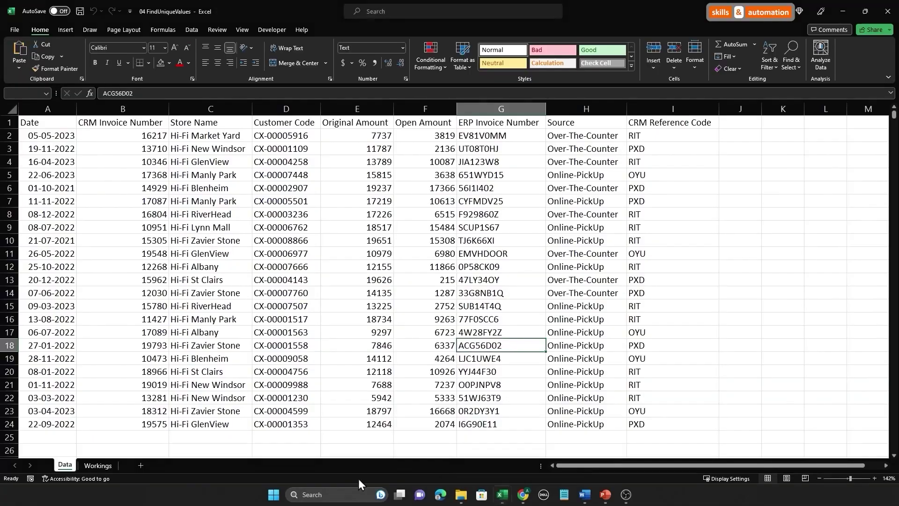
{"action": "left_click", "coordinate": [110, 460]}
{"action": "left_click", "coordinate": [243, 174]}
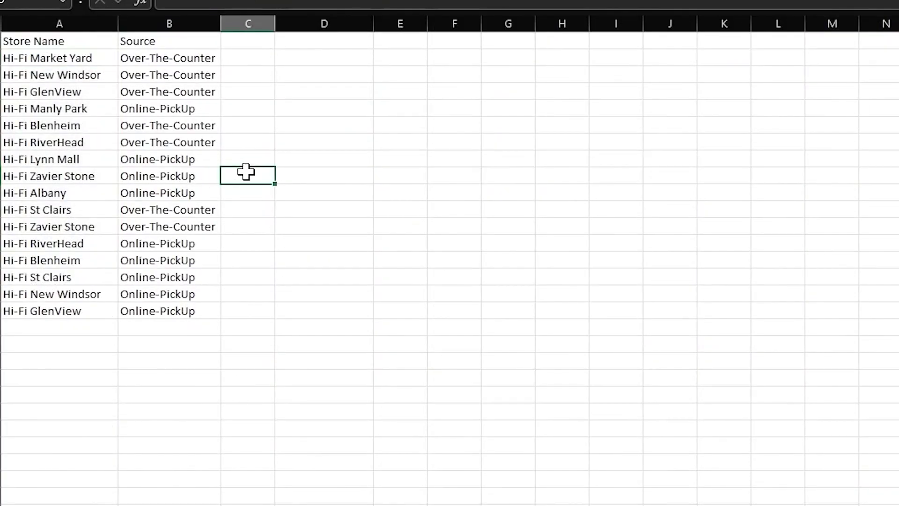
{"action": "left_click_drag", "start_coordinate": [28, 42], "coordinate": [165, 313]}
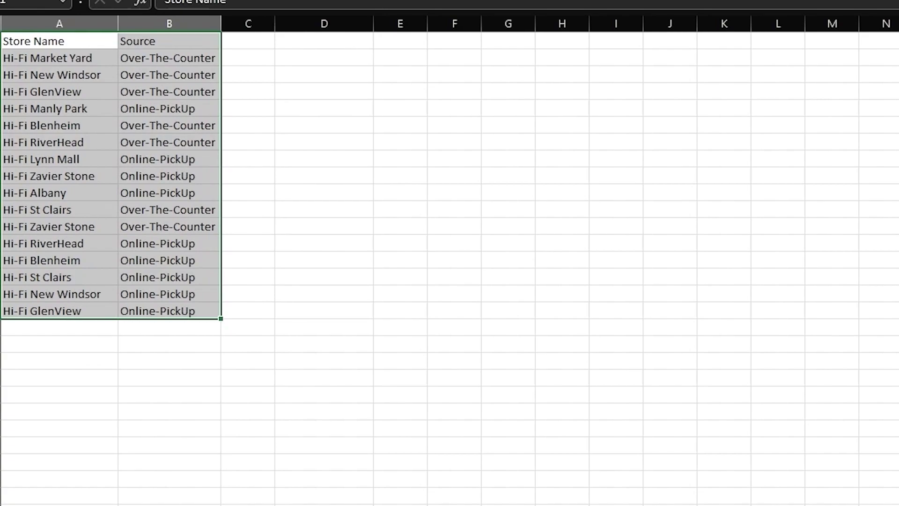
{"action": "key", "text": "alt+F11"}
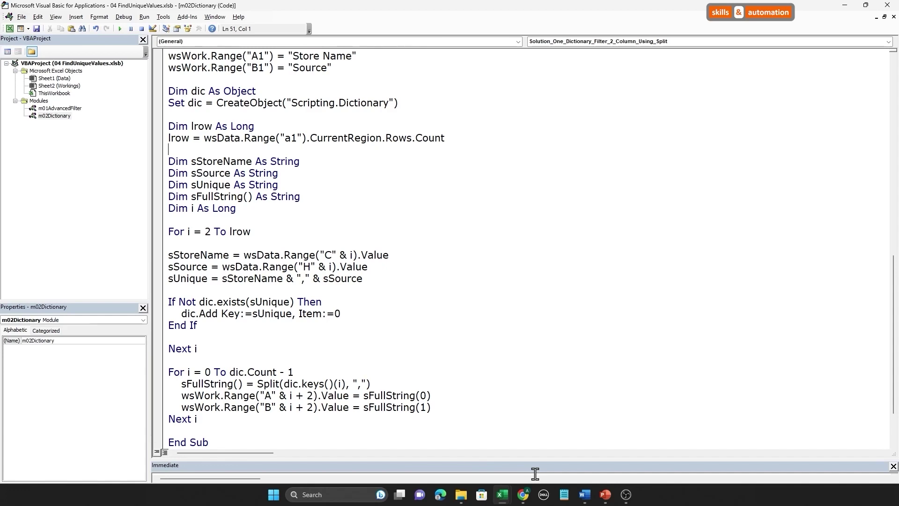
Duplicate the Split macro below itself and rename the copy ..._2_Column_Using_Classes.
{"action": "left_click_drag", "start_coordinate": [211, 442], "coordinate": [171, 314]}
{"action": "scroll", "coordinate": [167, 216], "scroll_direction": "up", "scroll_amount": 7}
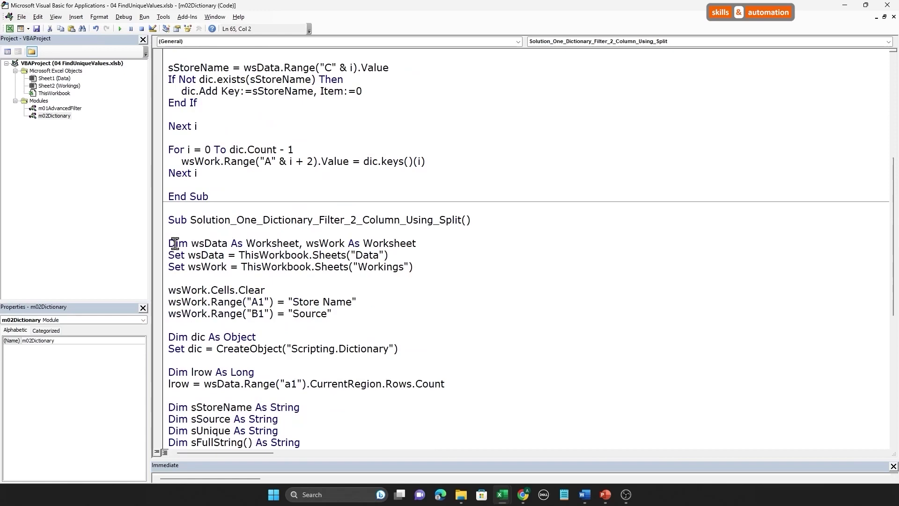
{"action": "left_click", "coordinate": [168, 219], "text": "shift"}
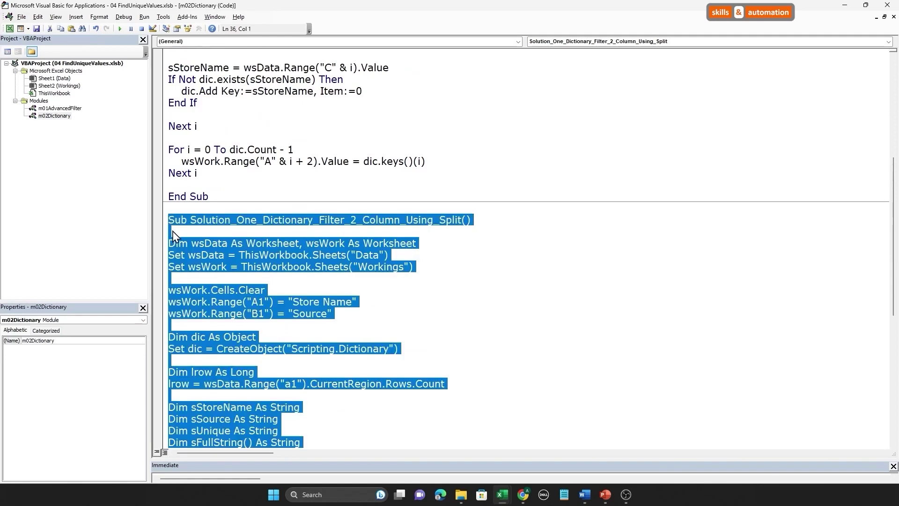
{"action": "scroll", "coordinate": [172, 231], "scroll_direction": "down", "scroll_amount": 7}
{"action": "scroll", "coordinate": [176, 351], "scroll_direction": "down", "scroll_amount": 3}
{"action": "left_click", "coordinate": [176, 352]}
{"action": "scroll", "coordinate": [197, 398], "scroll_direction": "up", "scroll_amount": 4}
{"action": "scroll", "coordinate": [225, 310], "scroll_direction": "up", "scroll_amount": 1}
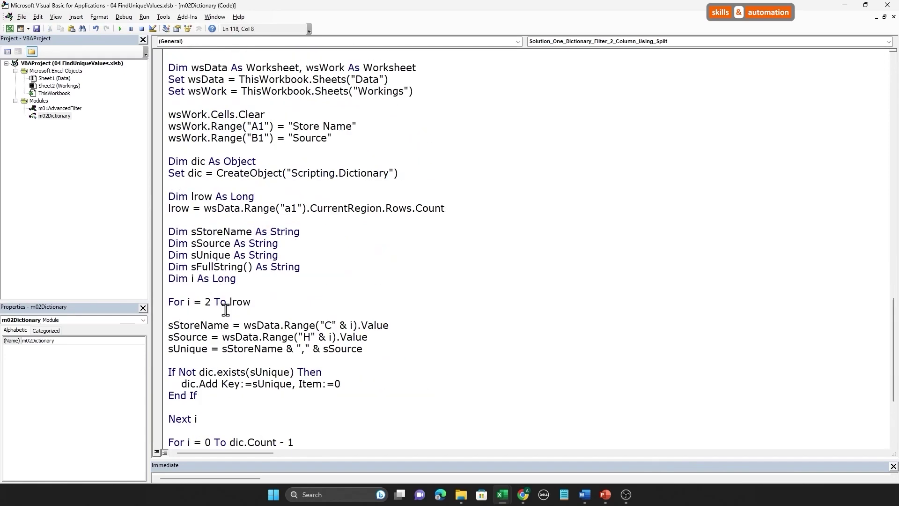
{"action": "scroll", "coordinate": [225, 310], "scroll_direction": "up", "scroll_amount": 4}
{"action": "double_click", "coordinate": [452, 184]}
{"action": "type", "text": "Classe"}
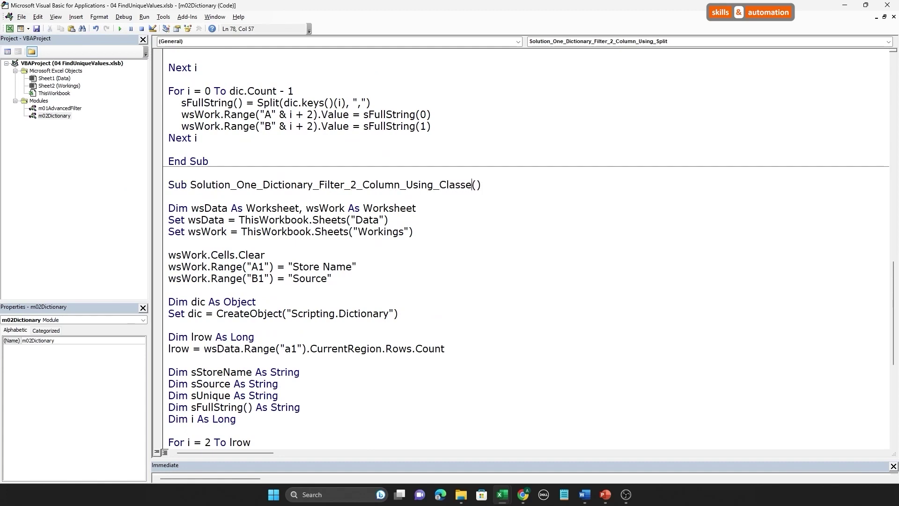
{"action": "type", "text": "s"}
{"action": "left_click", "coordinate": [446, 261]}
Check the Store Name and Source results in the Excel workbook, then return to the code.
{"action": "left_click", "coordinate": [502, 494]}
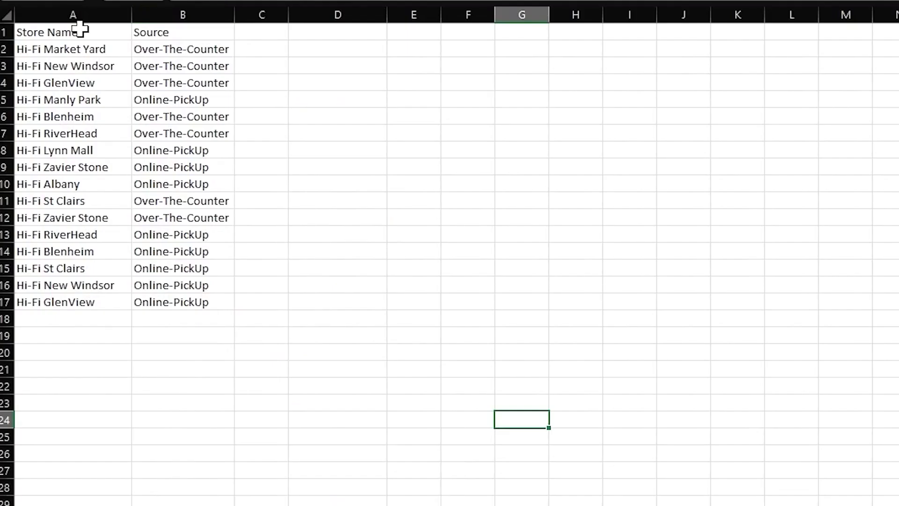
{"action": "left_click_drag", "start_coordinate": [71, 32], "coordinate": [184, 302]}
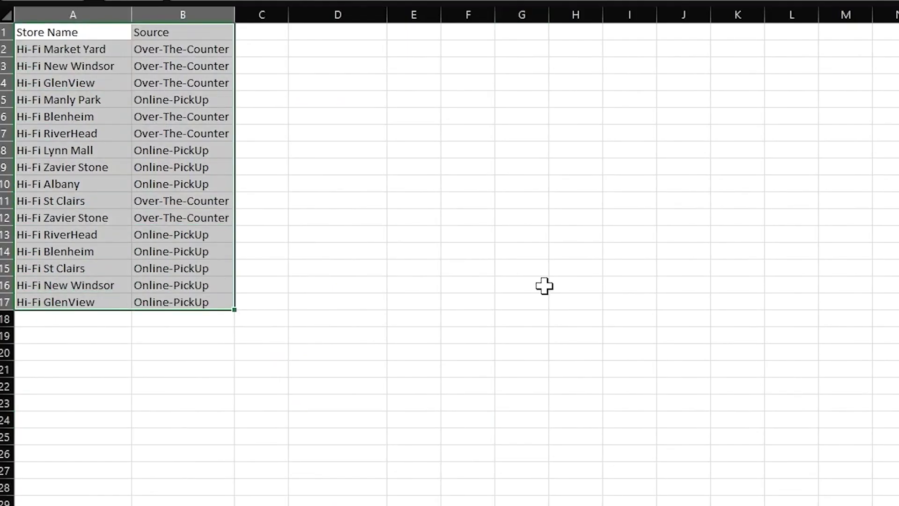
{"action": "key", "text": "alt+F11"}
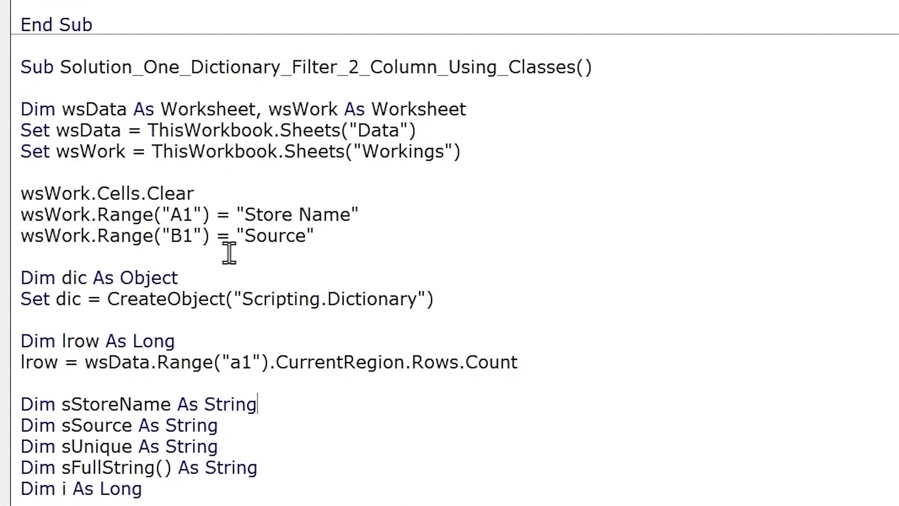
{"action": "left_click_drag", "start_coordinate": [97, 214], "coordinate": [209, 214]}
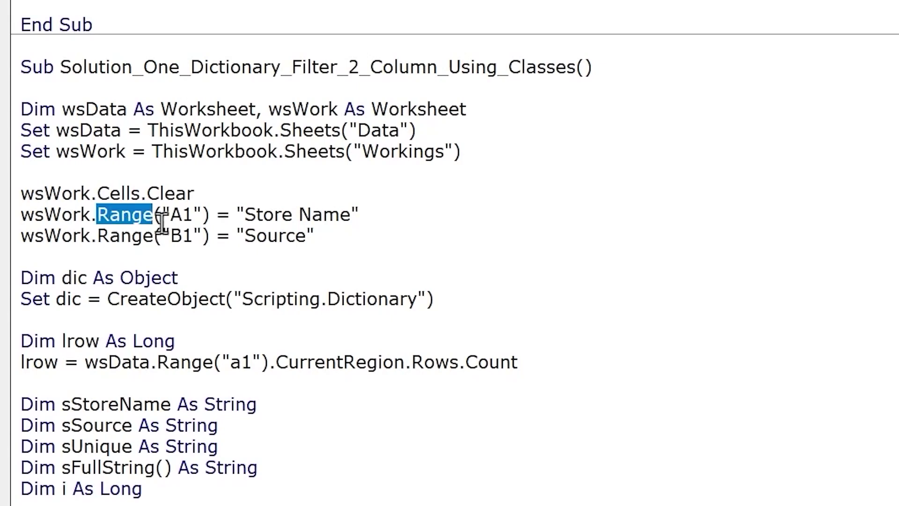
{"action": "left_click", "coordinate": [216, 216]}
{"action": "type", "text": ".v"}
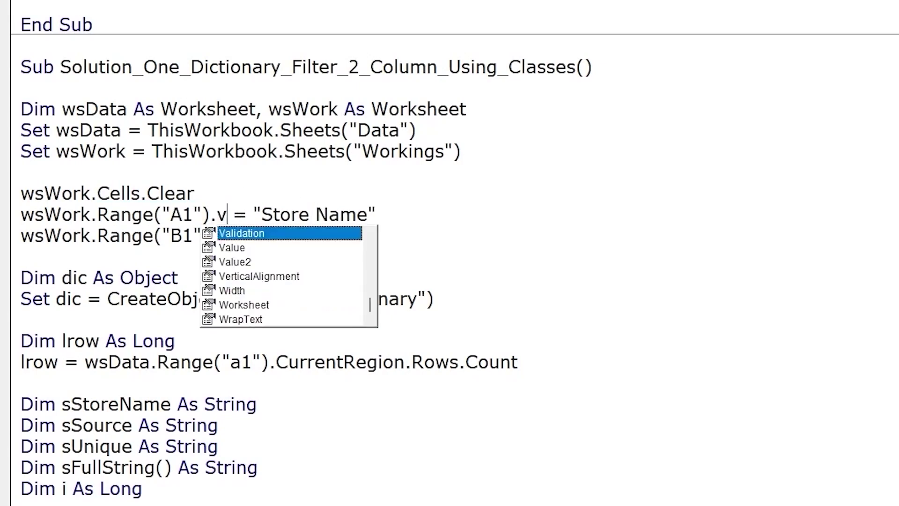
{"action": "type", "text": "alue"}
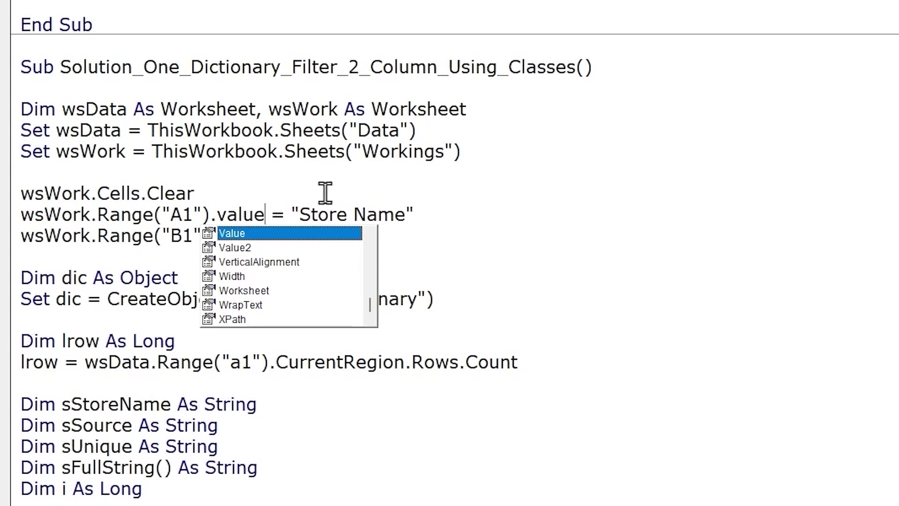
{"action": "left_click", "coordinate": [323, 193]}
{"action": "left_click_drag", "start_coordinate": [293, 214], "coordinate": [421, 211]}
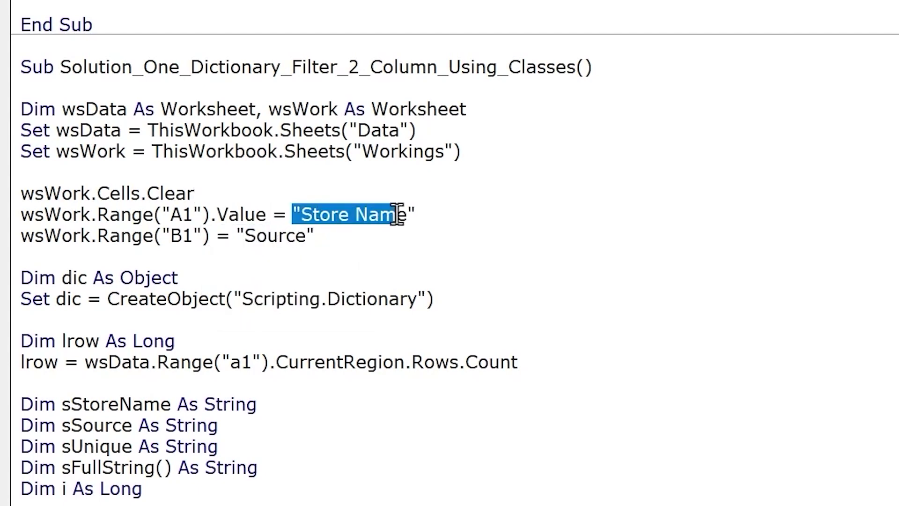
{"action": "left_click", "coordinate": [266, 214]}
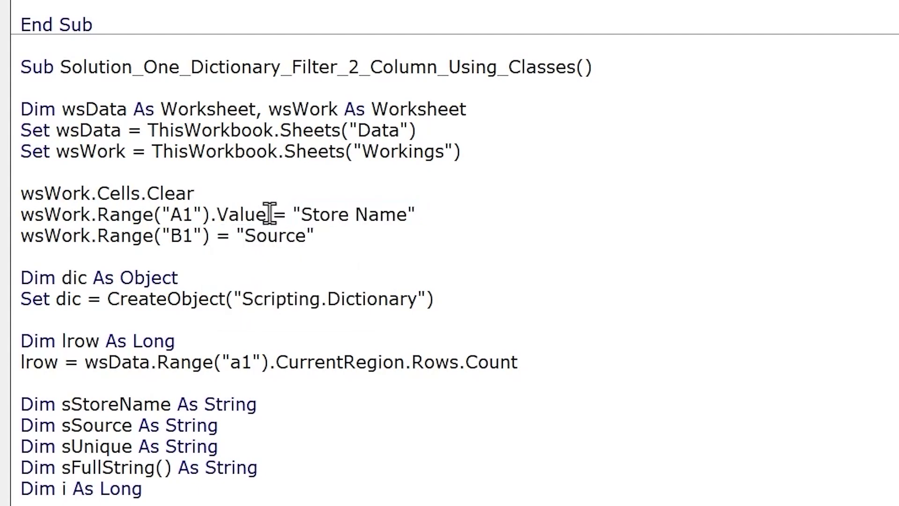
{"action": "left_click_drag", "start_coordinate": [265, 214], "coordinate": [209, 215]}
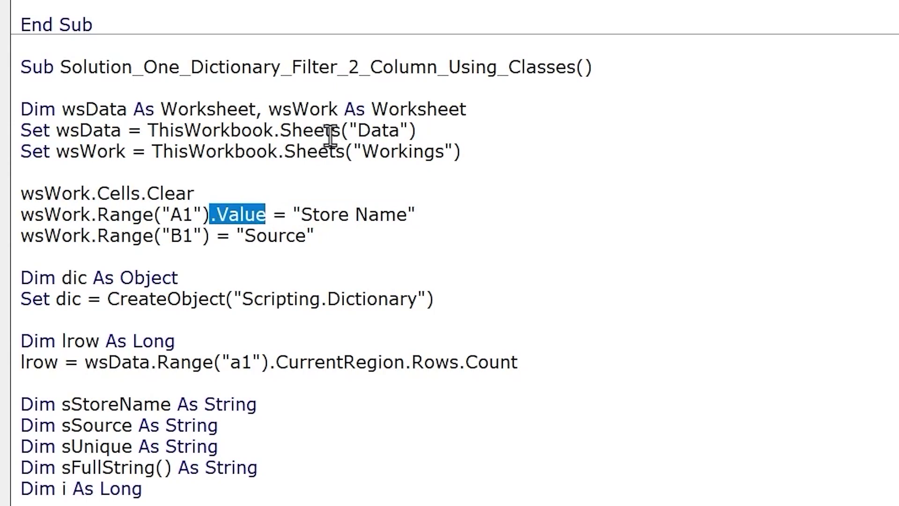
{"action": "key", "text": "Delete"}
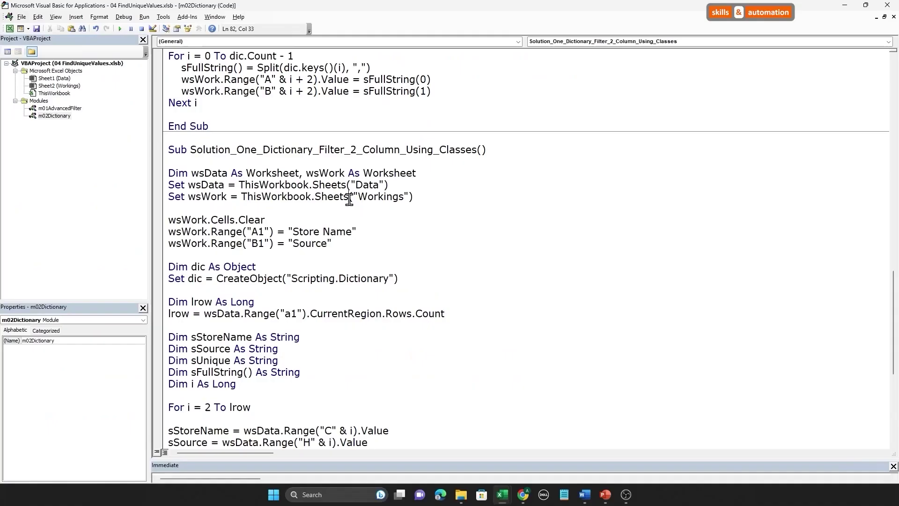
{"action": "key", "text": "alt+F11"}
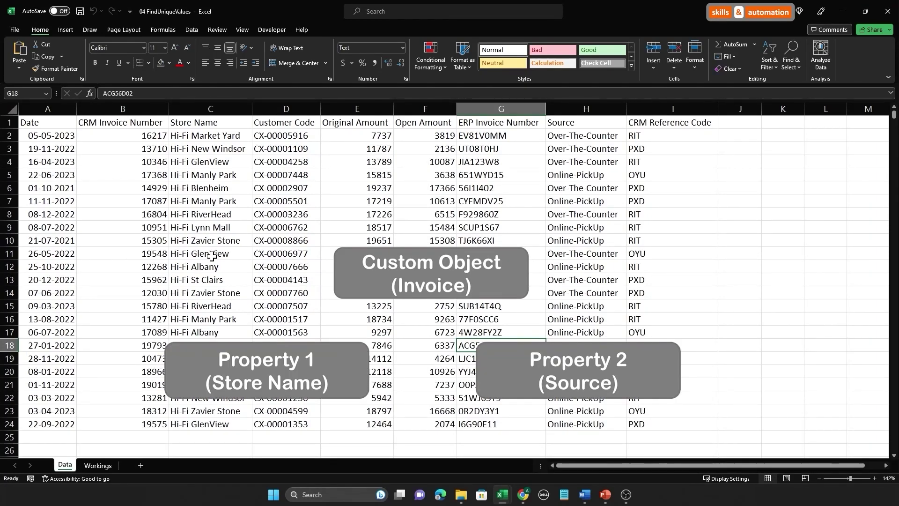
{"action": "left_click", "coordinate": [209, 124]}
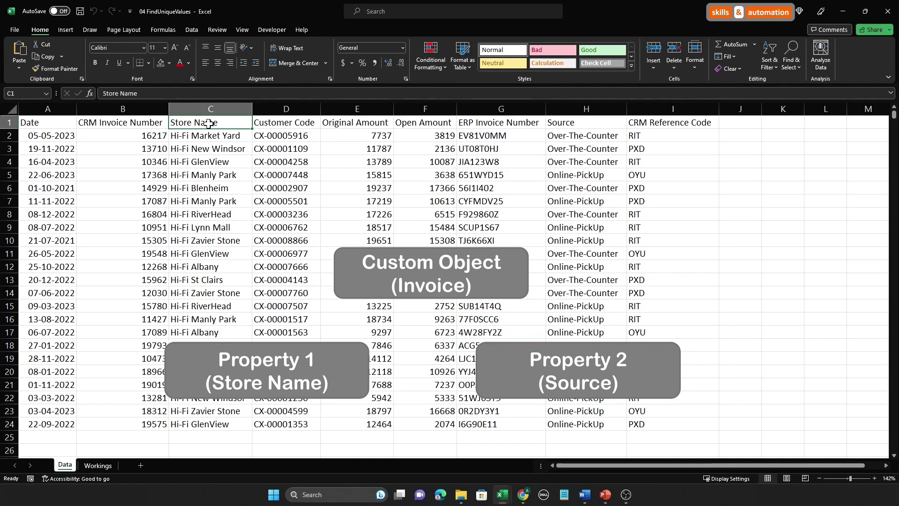
{"action": "left_click", "coordinate": [560, 123]}
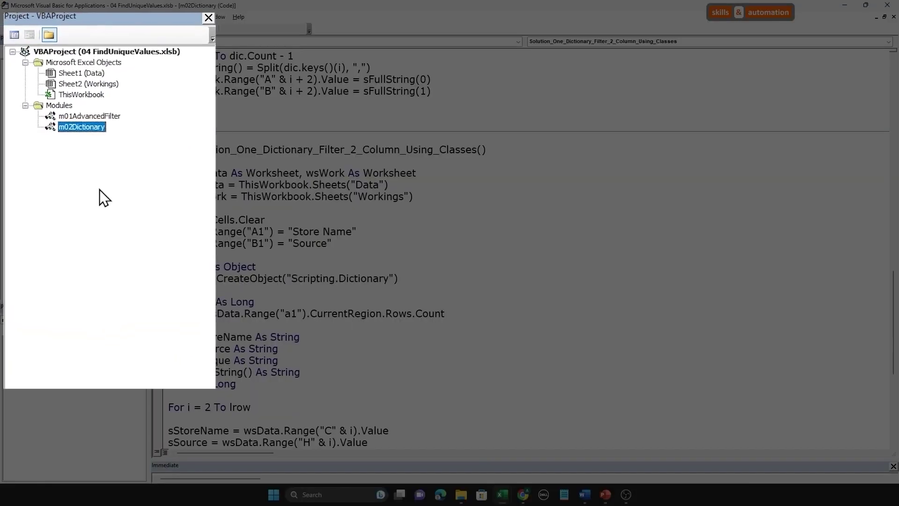
Insert class module clsInvoice with Public StoreName and Source As String, then reopen m02Dictionary.
{"action": "right_click", "coordinate": [114, 154]}
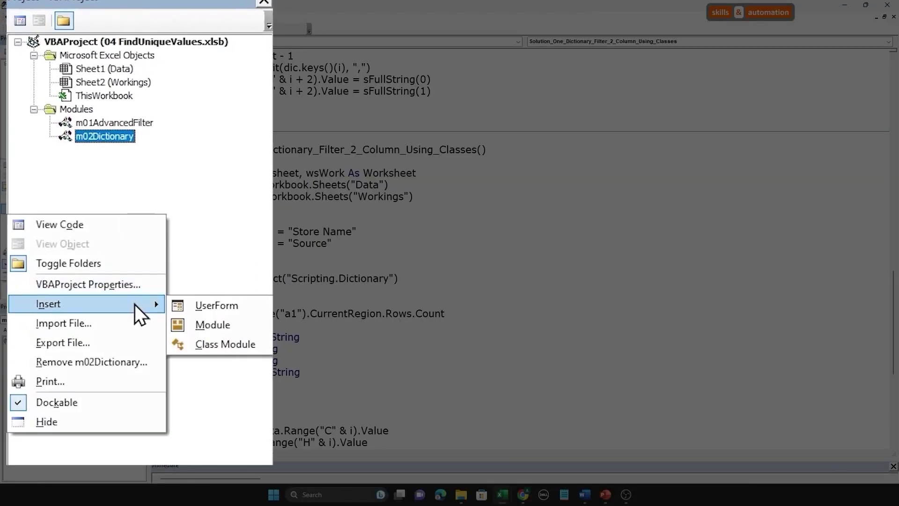
{"action": "mouse_move", "coordinate": [84, 303]}
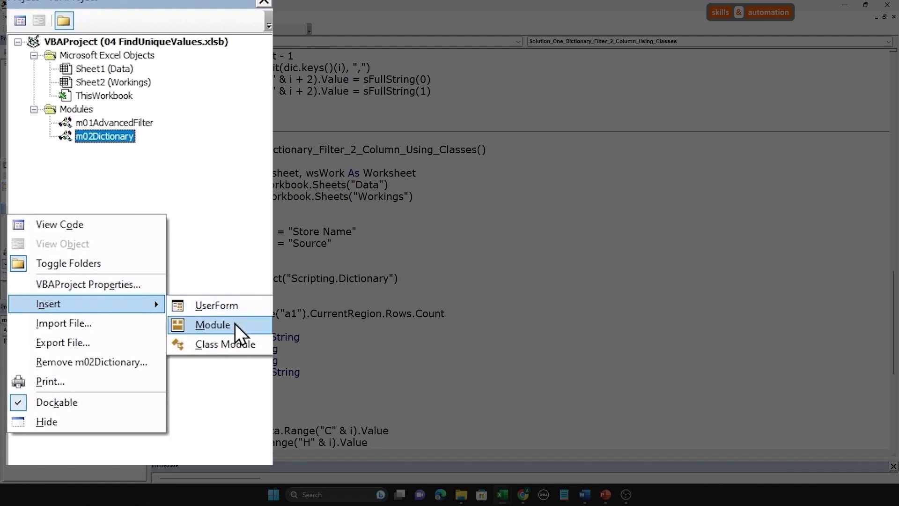
{"action": "left_click", "coordinate": [257, 349]}
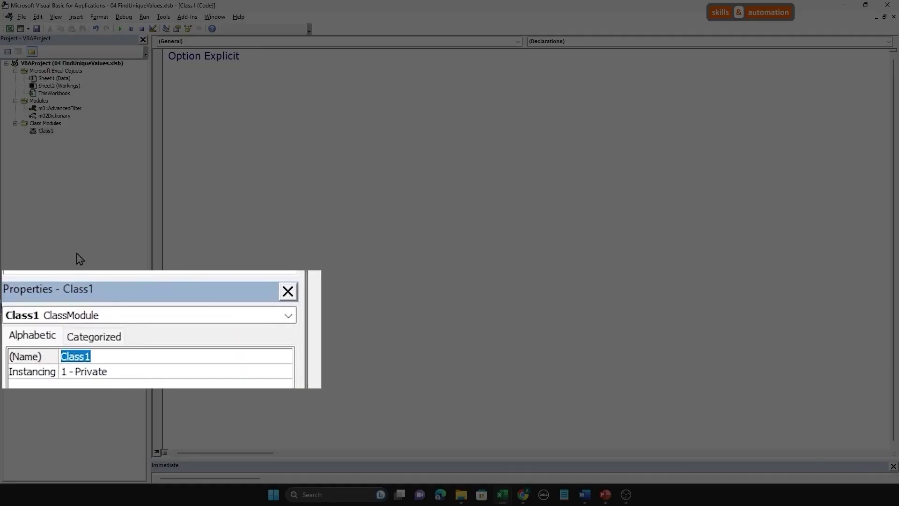
{"action": "type", "text": "clsInvoice"}
{"action": "key", "text": "Return"}
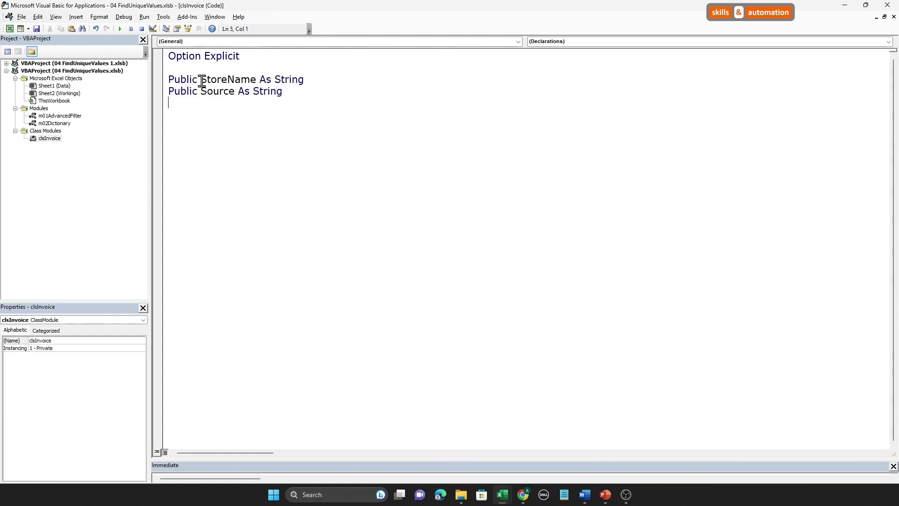
{"action": "left_click_drag", "start_coordinate": [201, 80], "coordinate": [256, 80]}
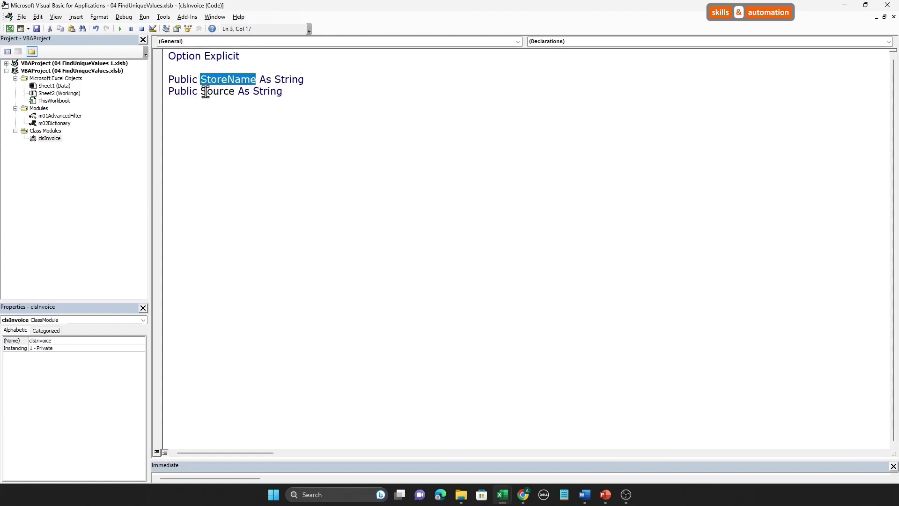
{"action": "left_click_drag", "start_coordinate": [201, 91], "coordinate": [235, 92]}
{"action": "left_click_drag", "start_coordinate": [168, 80], "coordinate": [200, 81]}
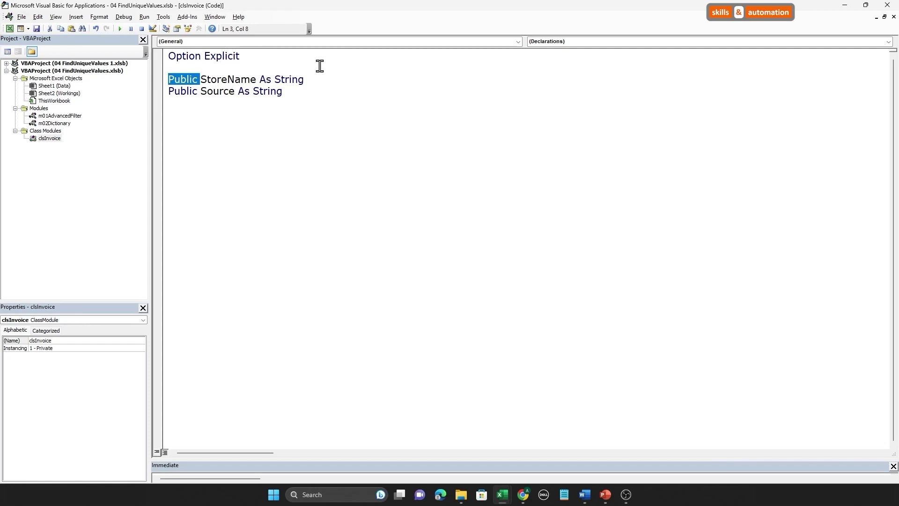
{"action": "left_click", "coordinate": [253, 91]}
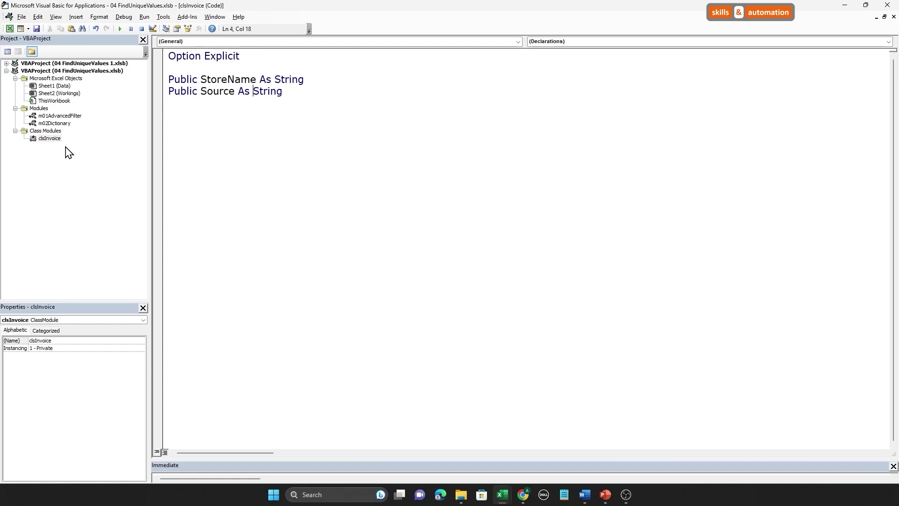
{"action": "double_click", "coordinate": [62, 123]}
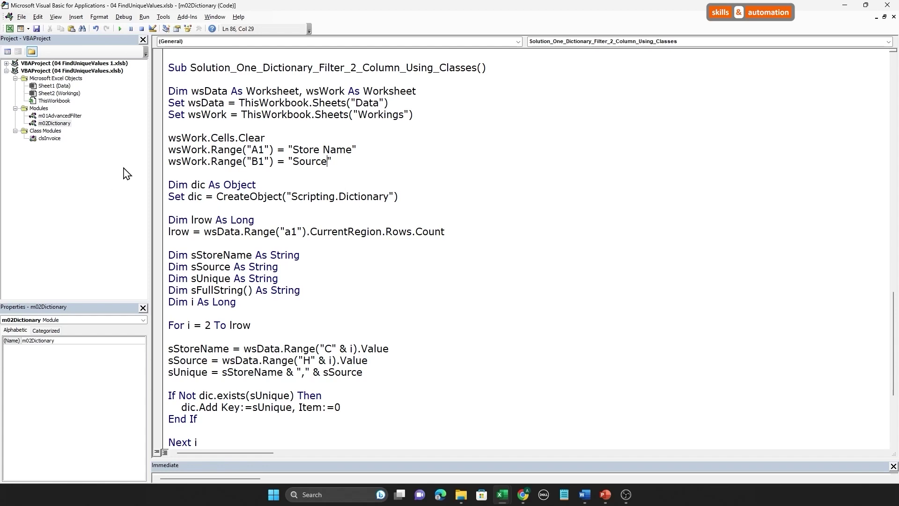
Replace the 'Dim sFullString() As String' line with 'Dim objInv As clsInvoice'.
{"action": "key", "text": "Down"}
{"action": "scroll", "coordinate": [263, 233], "scroll_direction": "down", "scroll_amount": 1}
{"action": "left_click_drag", "start_coordinate": [168, 255], "coordinate": [165, 265]}
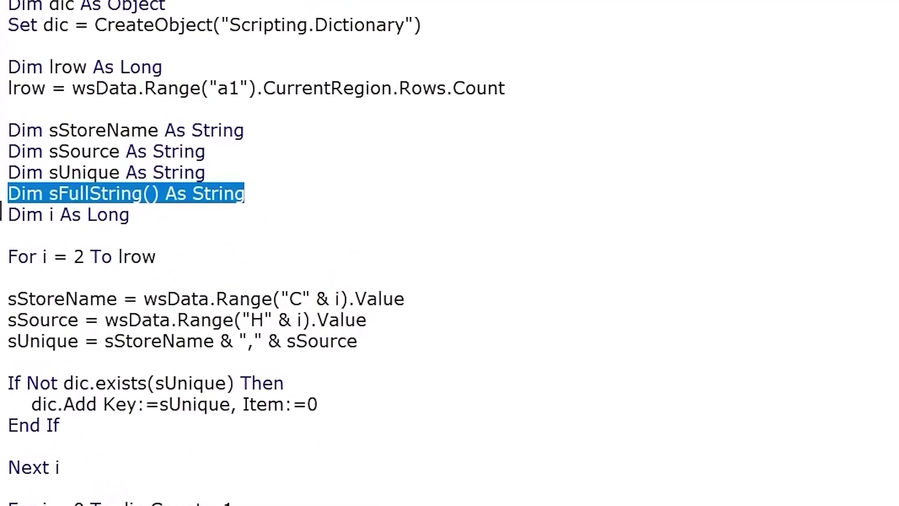
{"action": "key", "text": "BackSpace"}
{"action": "type", "text": "Dim objInv "}
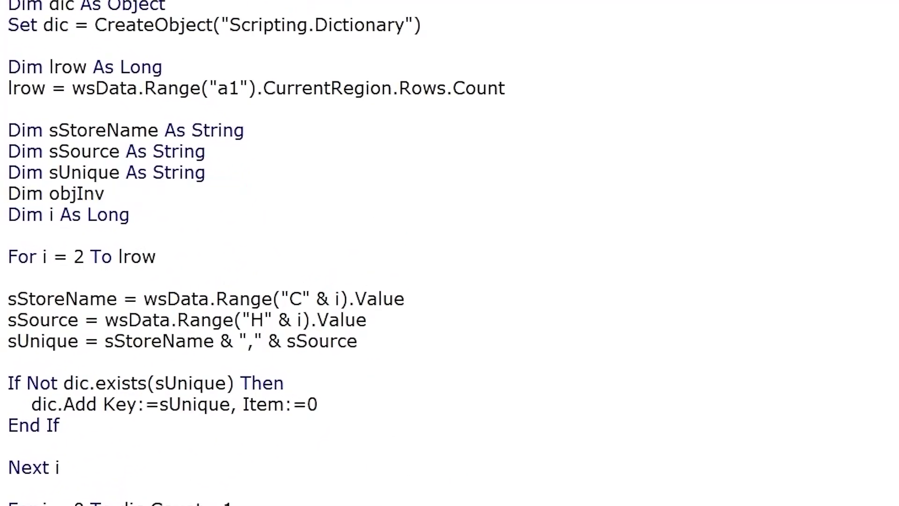
{"action": "type", "text": "as"}
{"action": "type", "text": " c"}
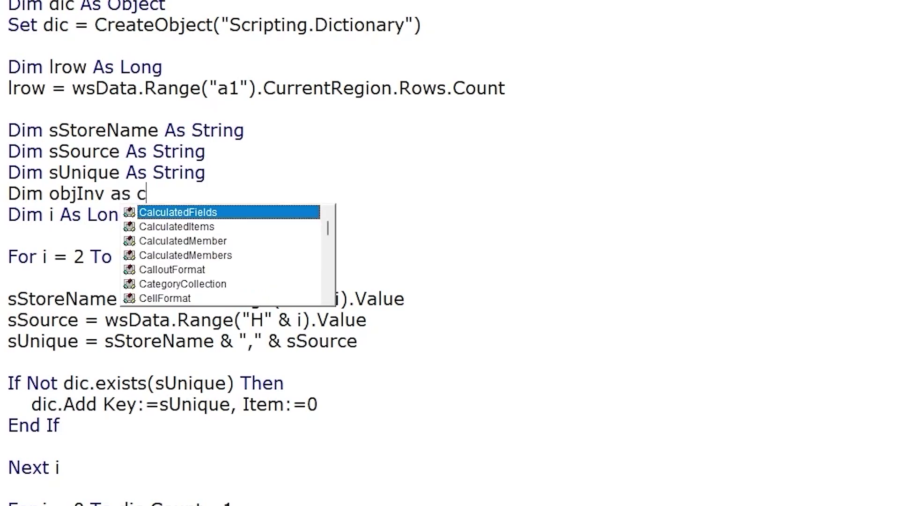
{"action": "type", "text": "ls"}
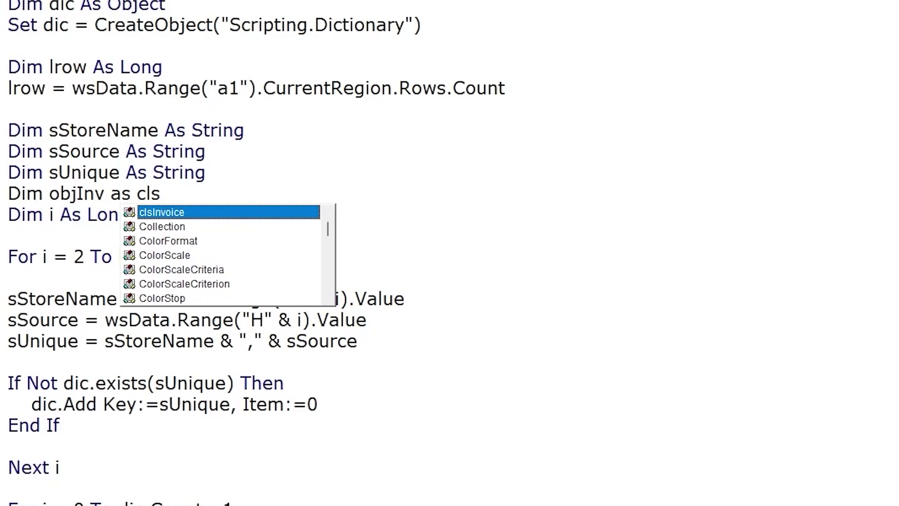
{"action": "double_click", "coordinate": [165, 212]}
{"action": "key", "text": "Down"}
{"action": "key", "text": "Down"}
{"action": "key", "text": "Down"}
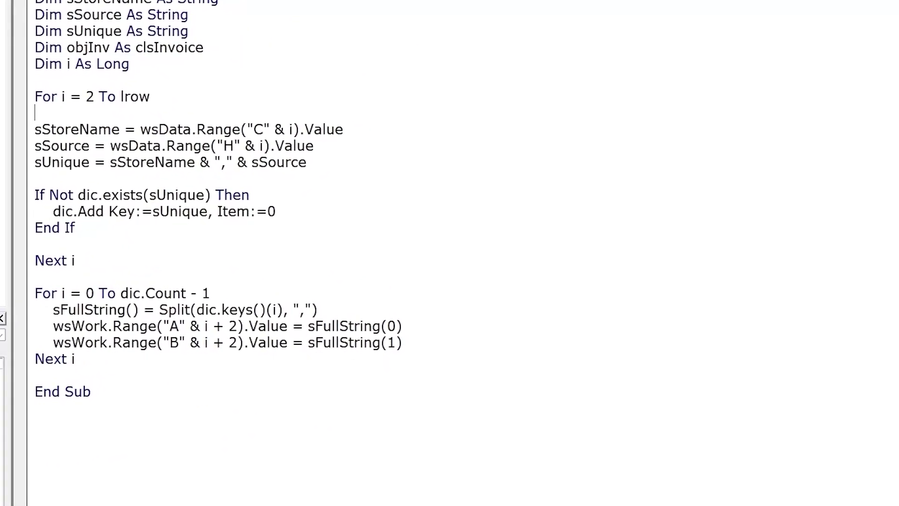
Add 'Set objInv = New clsInvoice' below the sUnique line.
{"action": "left_click", "coordinate": [307, 162]}
{"action": "key", "text": "Return"}
{"action": "type", "text": "Set objInv = "}
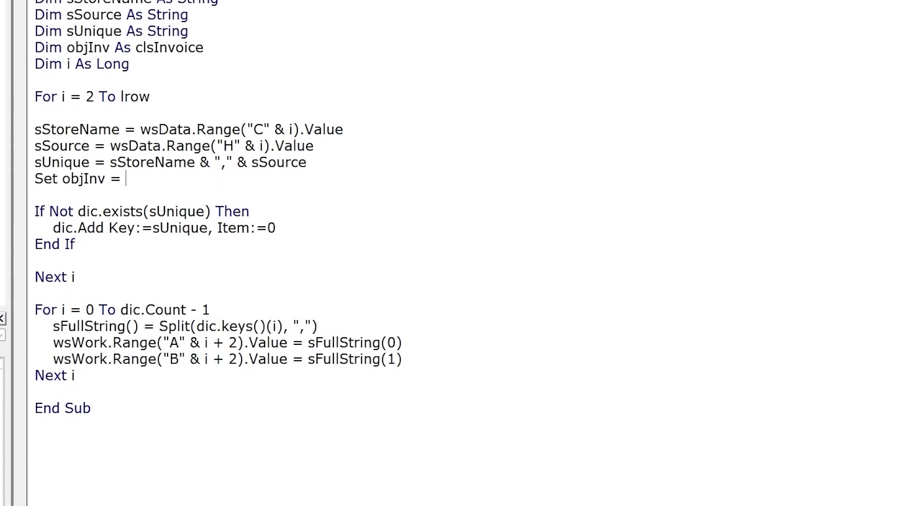
{"action": "type", "text": "N"}
{"action": "type", "text": "ew cls"}
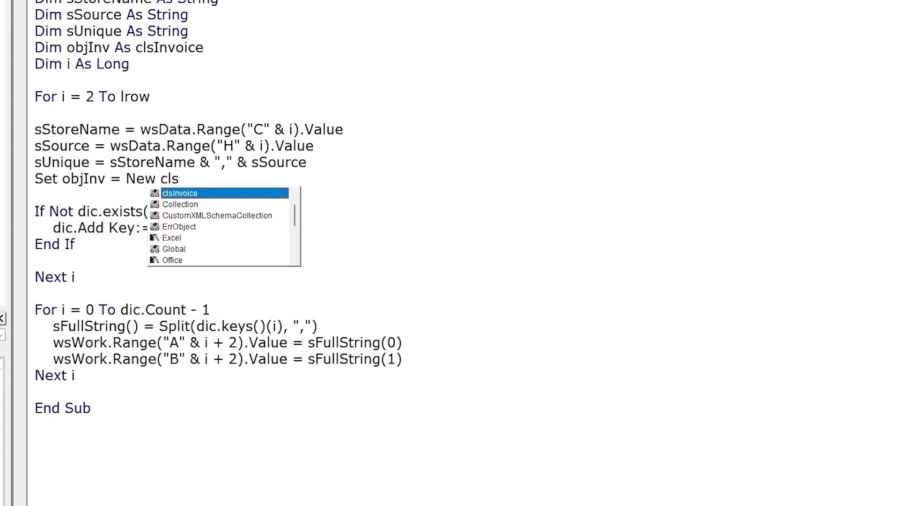
{"action": "double_click", "coordinate": [208, 195]}
{"action": "key", "text": "Return"}
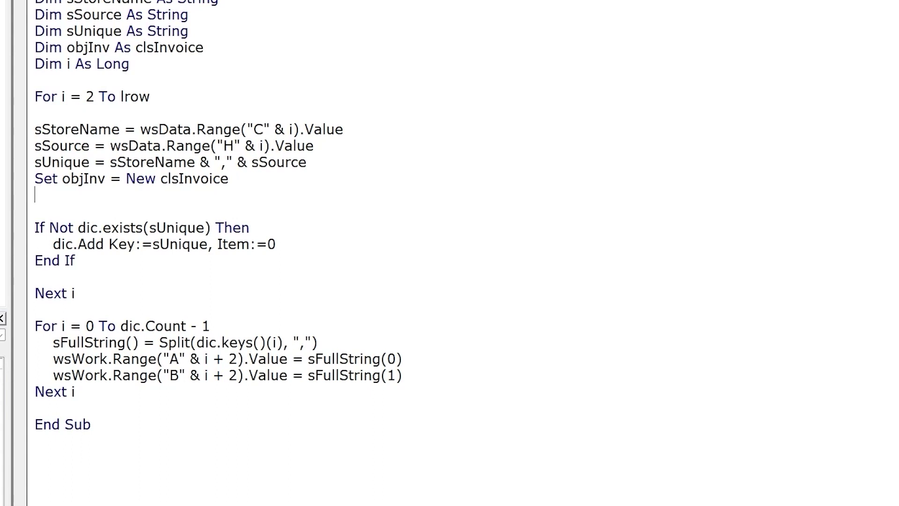
Assign sStoreName to objInv.StoreName.
{"action": "type", "text": "objInv."}
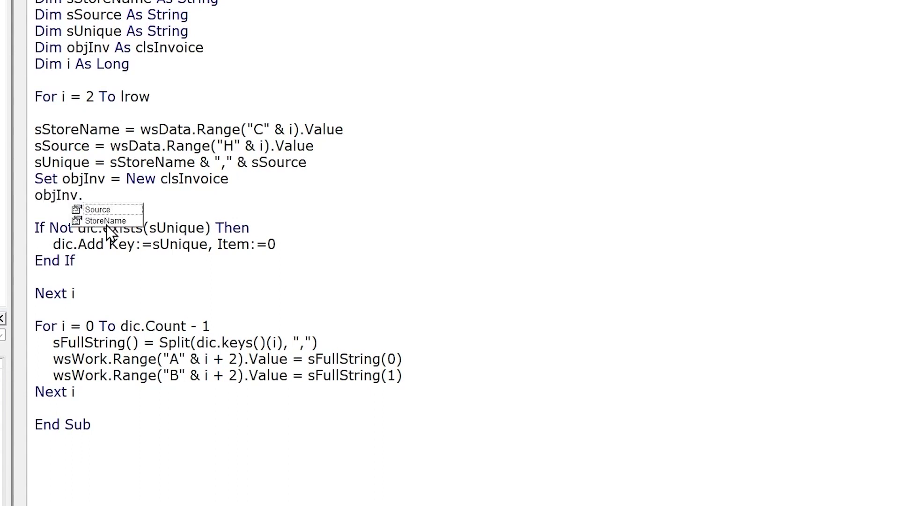
{"action": "double_click", "coordinate": [107, 222]}
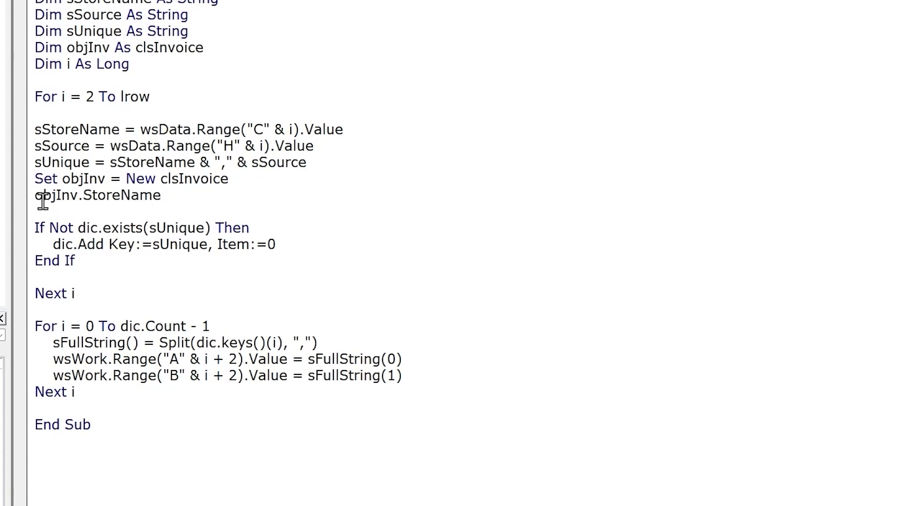
{"action": "double_click", "coordinate": [120, 130]}
{"action": "right_click", "coordinate": [70, 130]}
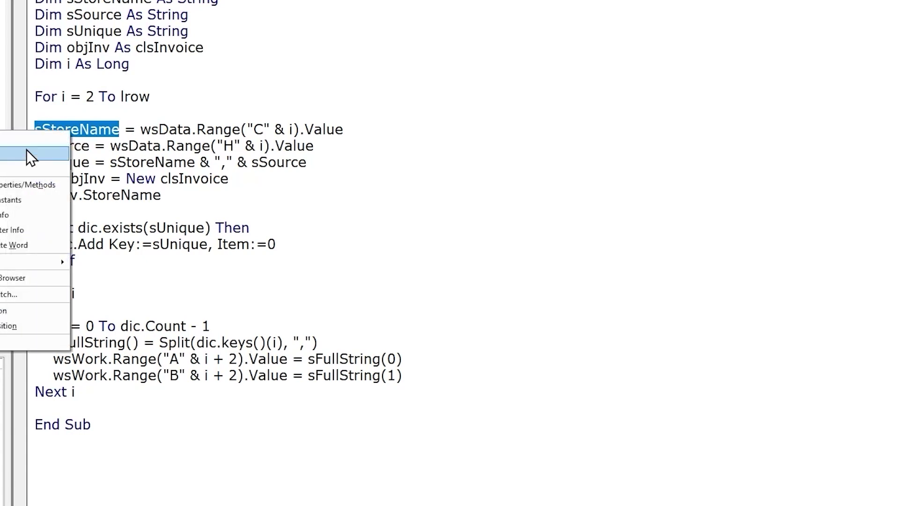
{"action": "left_click", "coordinate": [27, 150]}
{"action": "left_click", "coordinate": [164, 194]}
{"action": "type", "text": "="}
{"action": "key", "text": "ctrl+v"}
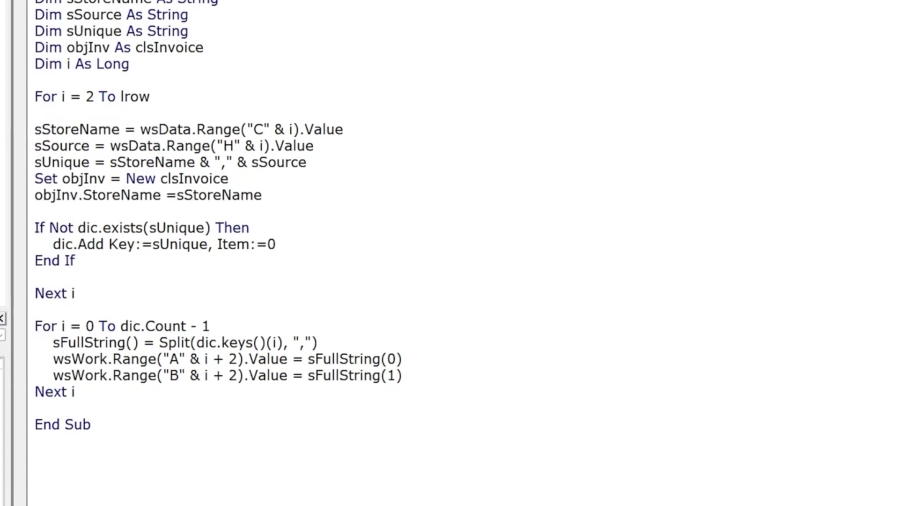
Add the line 'objInv.Source = sSource'.
{"action": "key", "text": "Return"}
{"action": "type", "text": "objInv.S"}
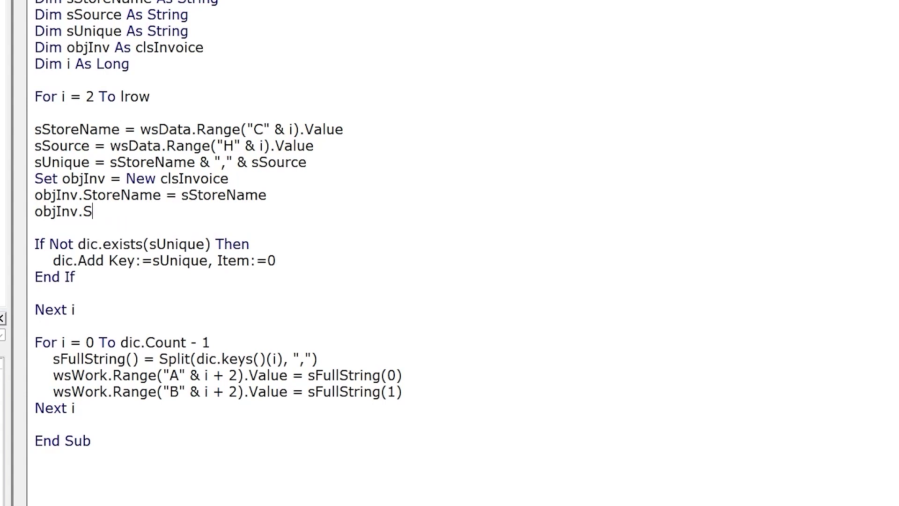
{"action": "type", "text": "ource ="}
{"action": "double_click", "coordinate": [61, 145]}
{"action": "key", "text": "ctrl+c"}
{"action": "right_click", "coordinate": [29, 202]}
{"action": "left_click", "coordinate": [80, 246]}
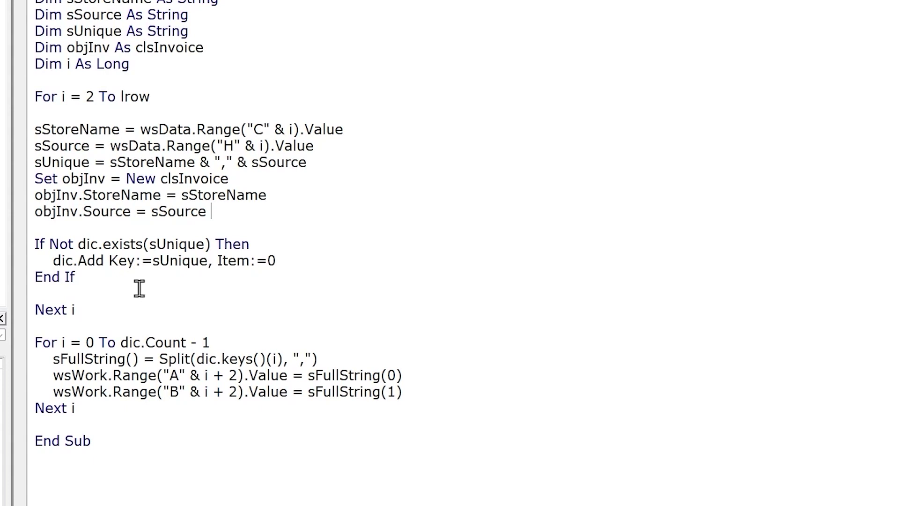
Change the dic.Add item value from 0 to objInv.
{"action": "double_click", "coordinate": [272, 260]}
{"action": "key", "text": "BackSpace"}
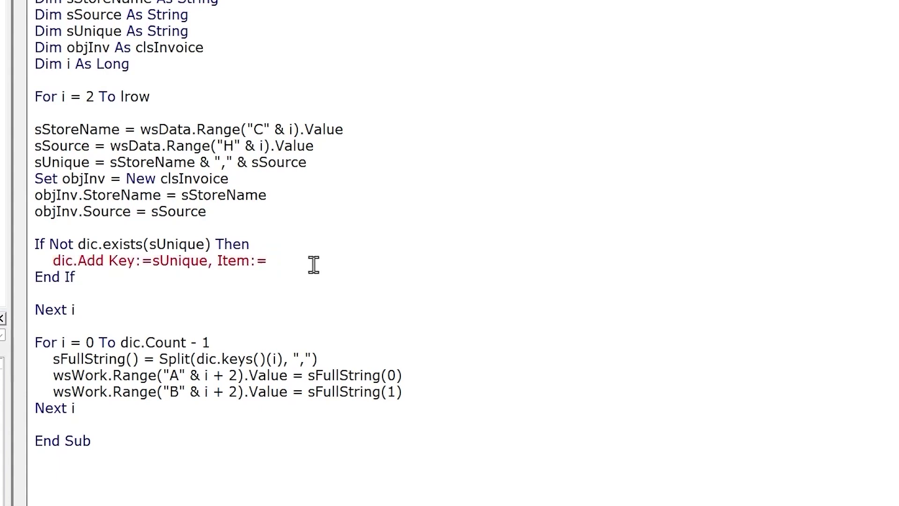
{"action": "type", "text": "objInv."}
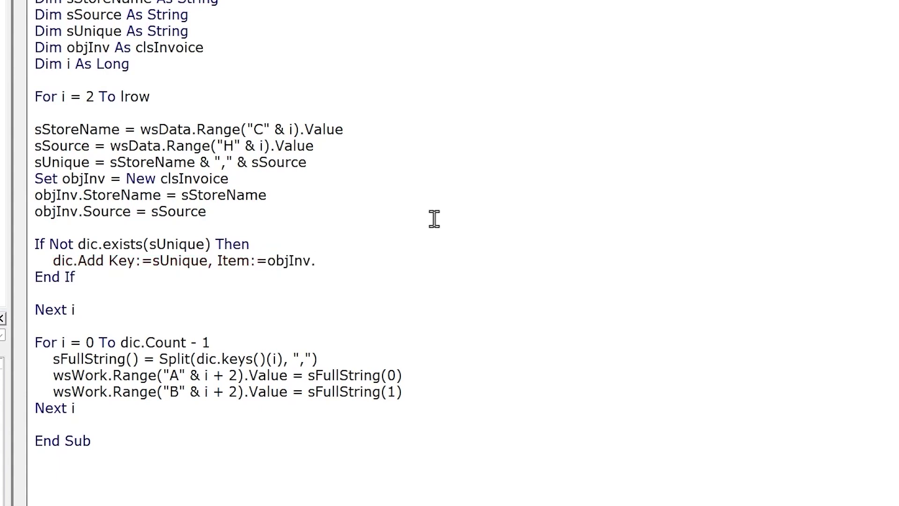
{"action": "key", "text": "BackSpace"}
Add 'Set objInv = Nothing' after End If in the first loop.
{"action": "left_click", "coordinate": [100, 276]}
{"action": "key", "text": "Return"}
{"action": "key", "text": "Return"}
{"action": "type", "text": "Set objInv = Nothing"}
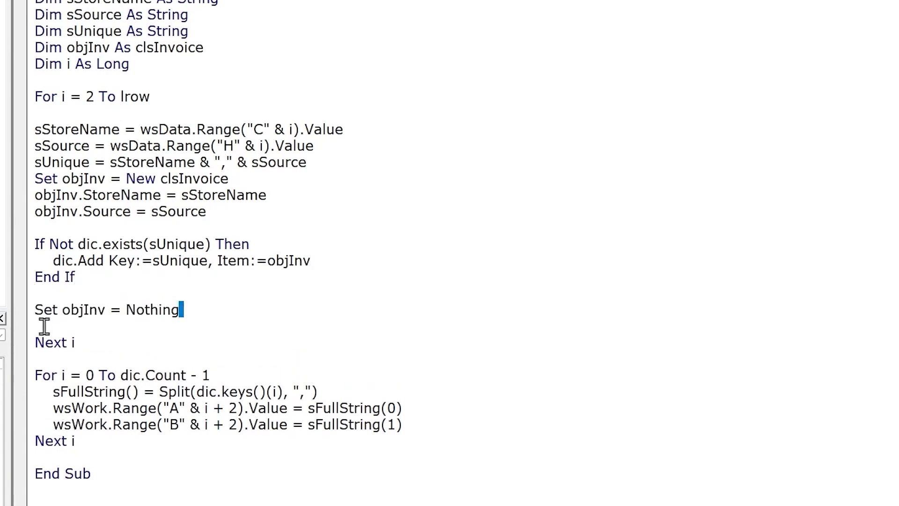
{"action": "left_click", "coordinate": [35, 310], "text": "shift"}
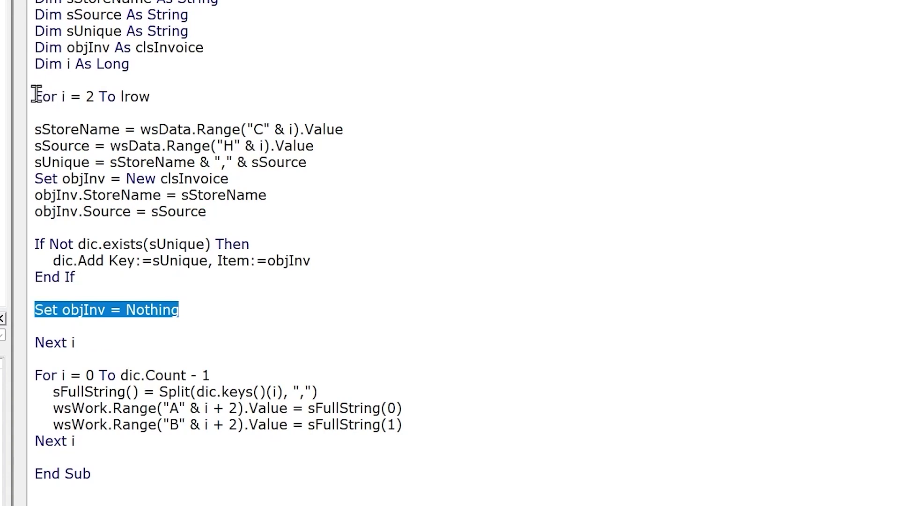
{"action": "left_click_drag", "start_coordinate": [33, 96], "coordinate": [155, 88]}
{"action": "left_click", "coordinate": [141, 272]}
{"action": "scroll", "coordinate": [141, 273], "scroll_direction": "down", "scroll_amount": 1}
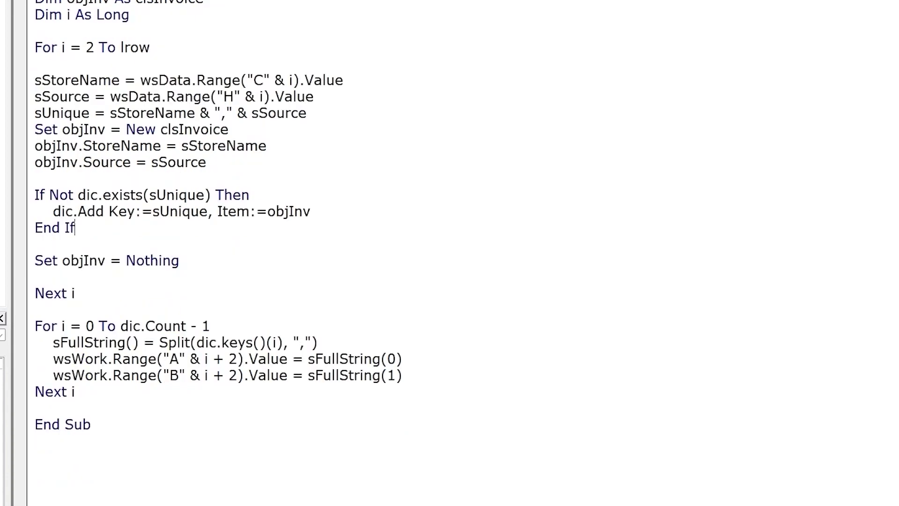
{"action": "scroll", "coordinate": [141, 224], "scroll_direction": "down", "scroll_amount": 1}
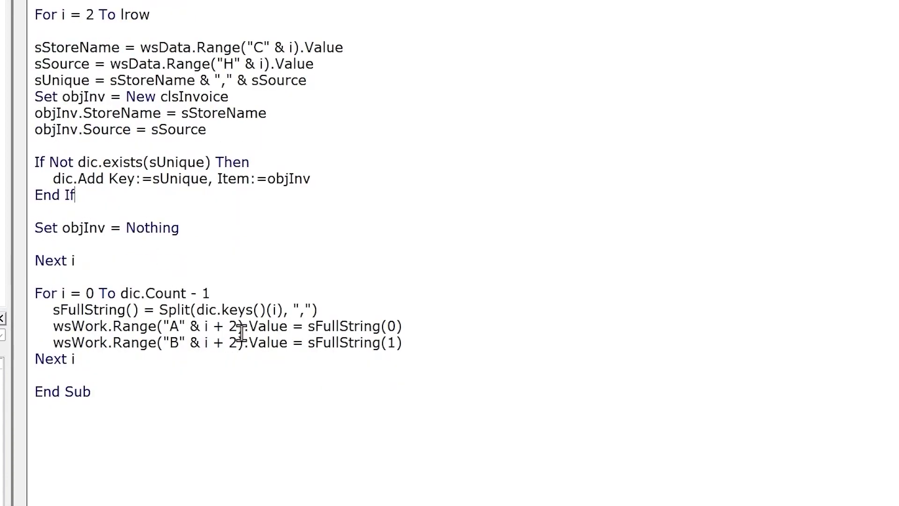
Replace the sFullString Split line with 'Set objInv = dic.items()(i)'.
{"action": "left_click", "coordinate": [48, 311]}
{"action": "key", "text": "shift+End"}
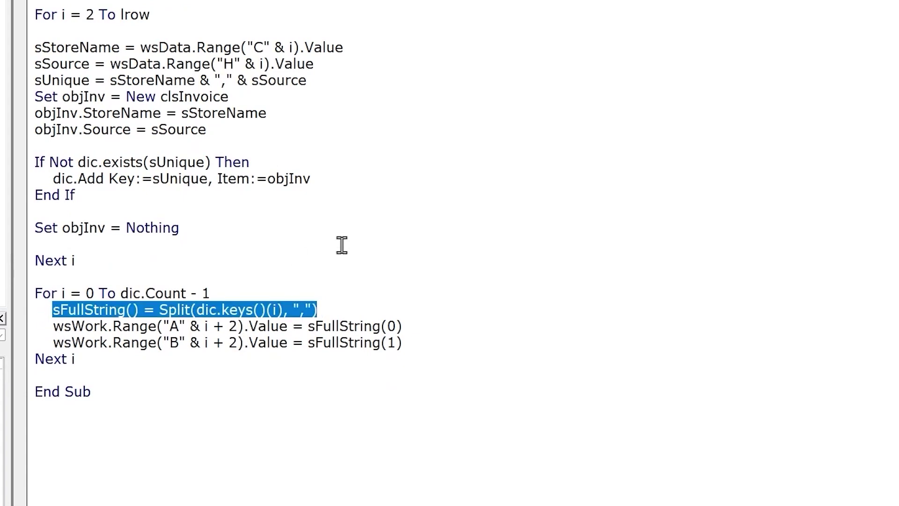
{"action": "key", "text": "Delete"}
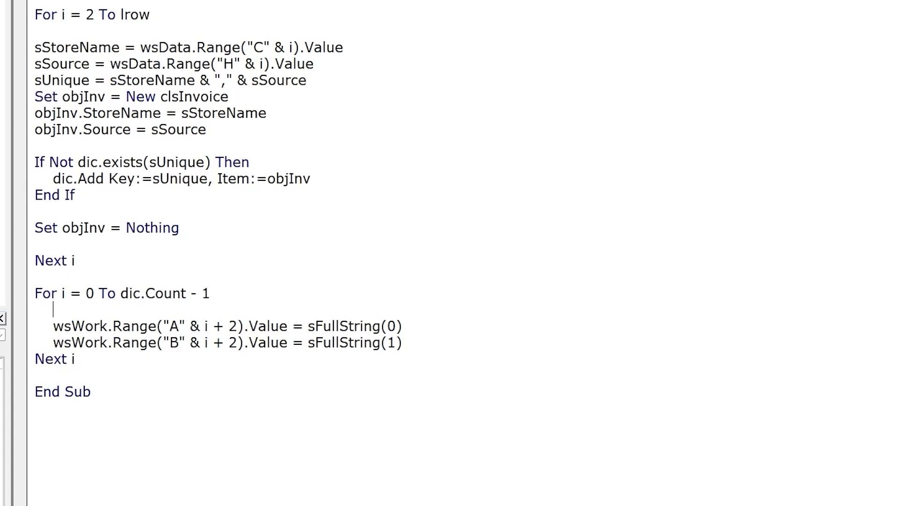
{"action": "type", "text": "Set "}
{"action": "type", "text": "objInv = "}
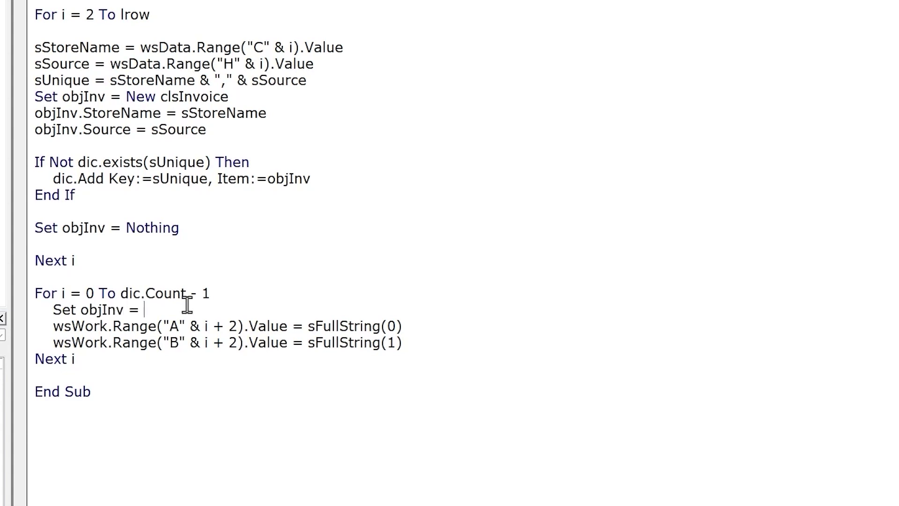
{"action": "type", "text": "dic.items()(i)"}
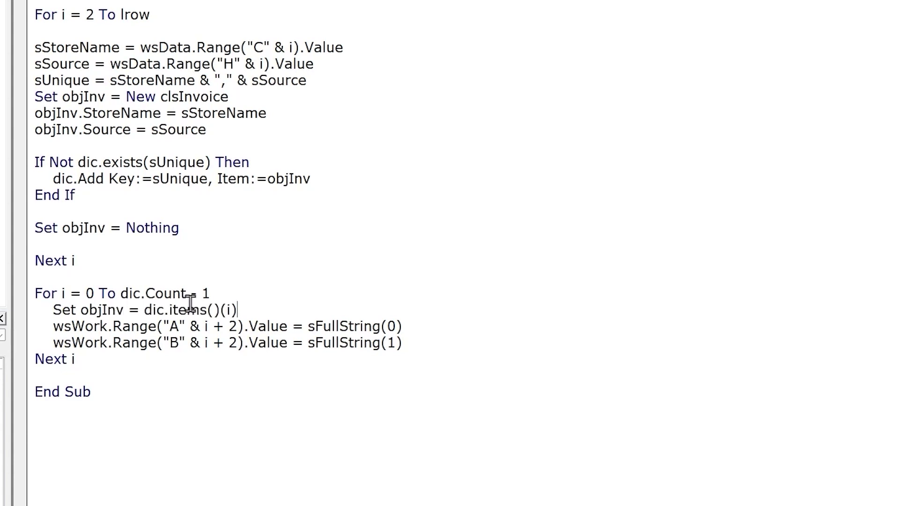
Write objInv.StoreName to column A and objInv.Source to column B instead of sFullString.
{"action": "mouse_move", "coordinate": [403, 326]}
{"action": "left_mouse_down"}
{"action": "mouse_move", "coordinate": [349, 316]}
{"action": "mouse_move", "coordinate": [309, 323]}
{"action": "left_mouse_up"}
{"action": "key", "text": "Delete"}
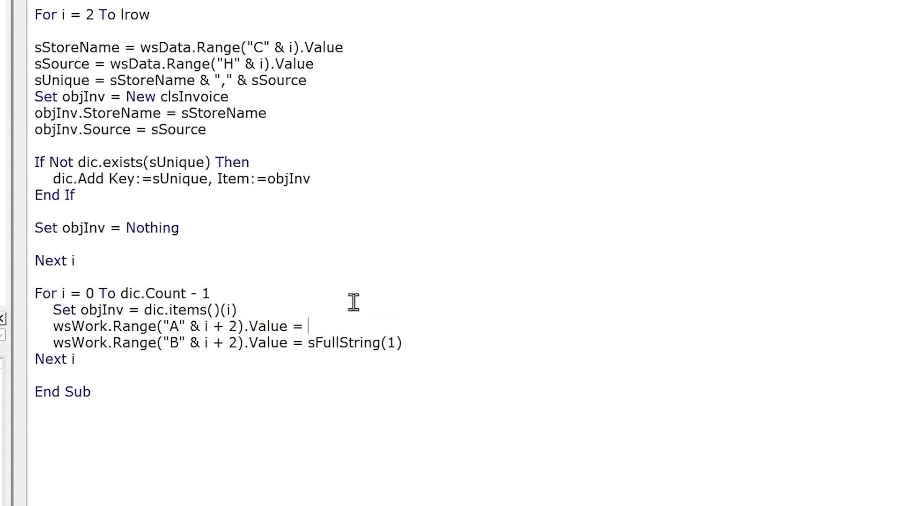
{"action": "type", "text": "objInv.StoreName"}
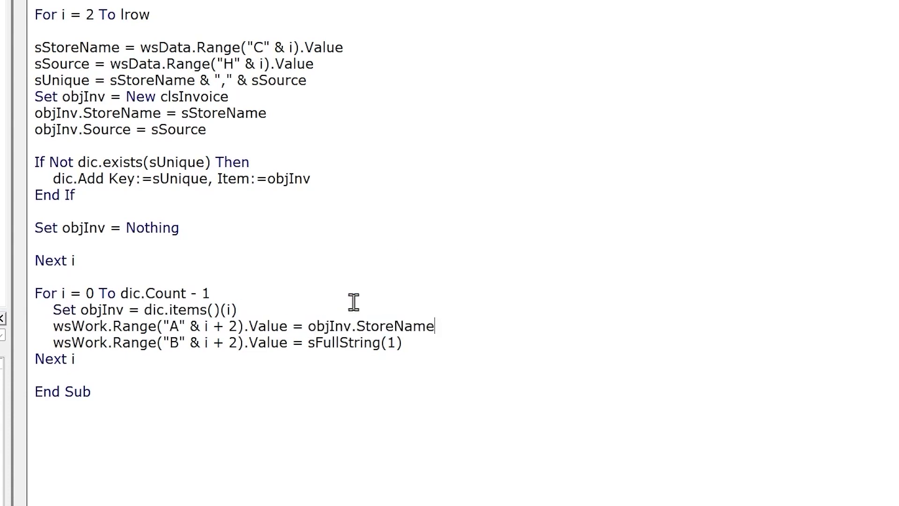
{"action": "left_click_drag", "start_coordinate": [402, 343], "coordinate": [308, 342]}
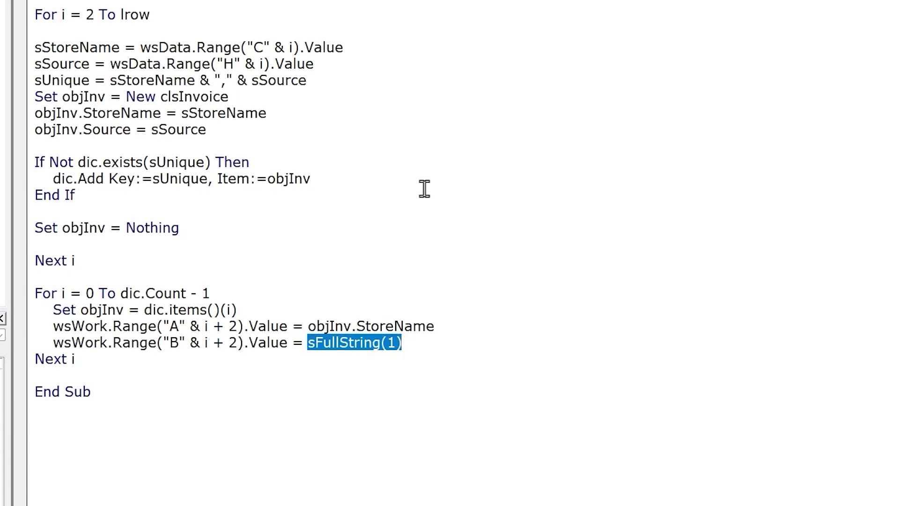
{"action": "type", "text": "objInv.Source"}
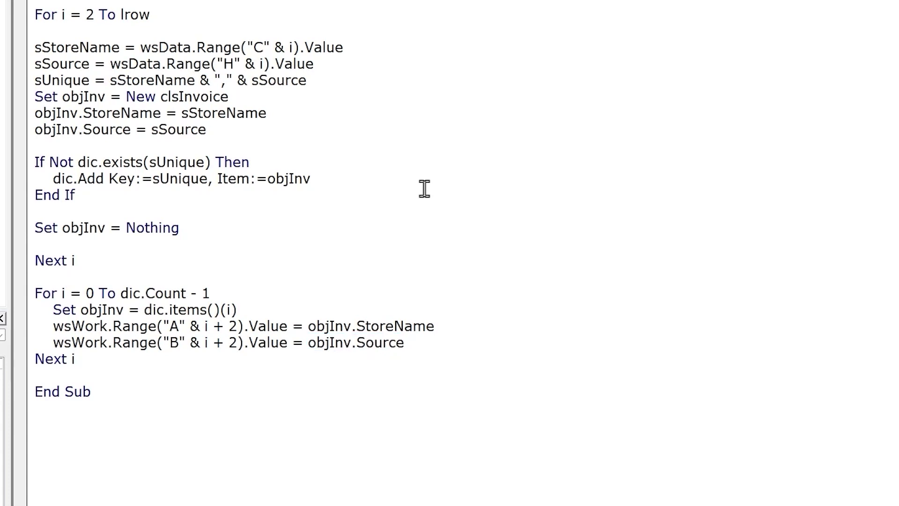
Add 'Set objInv = Nothing' after the column B write and place the caret in the Classes procedure.
{"action": "key", "text": "Return"}
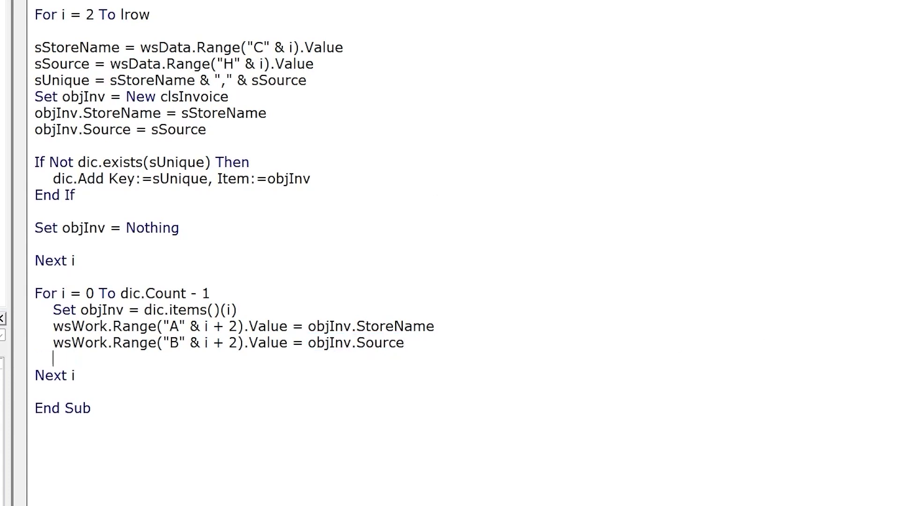
{"action": "type", "text": "Set objInv = Nothing"}
{"action": "left_click", "coordinate": [472, 311]}
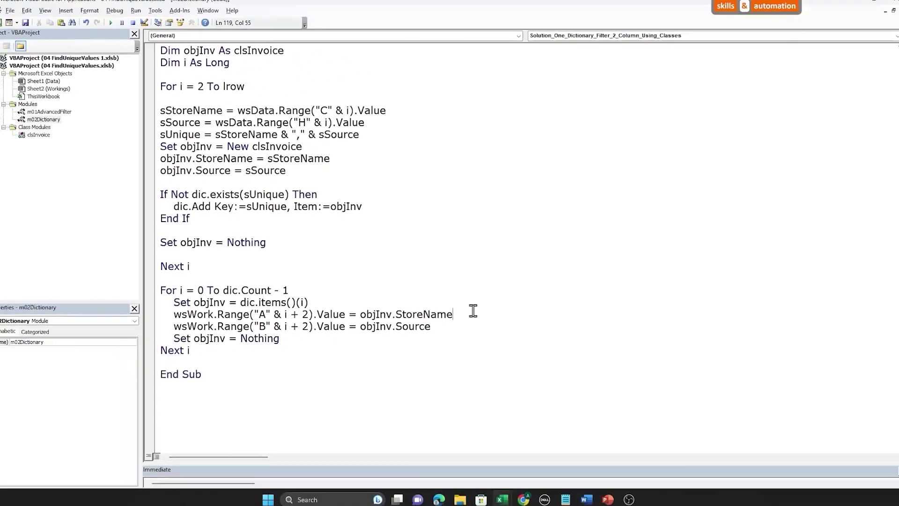
{"action": "scroll", "coordinate": [473, 311], "scroll_direction": "up", "scroll_amount": 2}
{"action": "scroll", "coordinate": [473, 311], "scroll_direction": "up", "scroll_amount": 1}
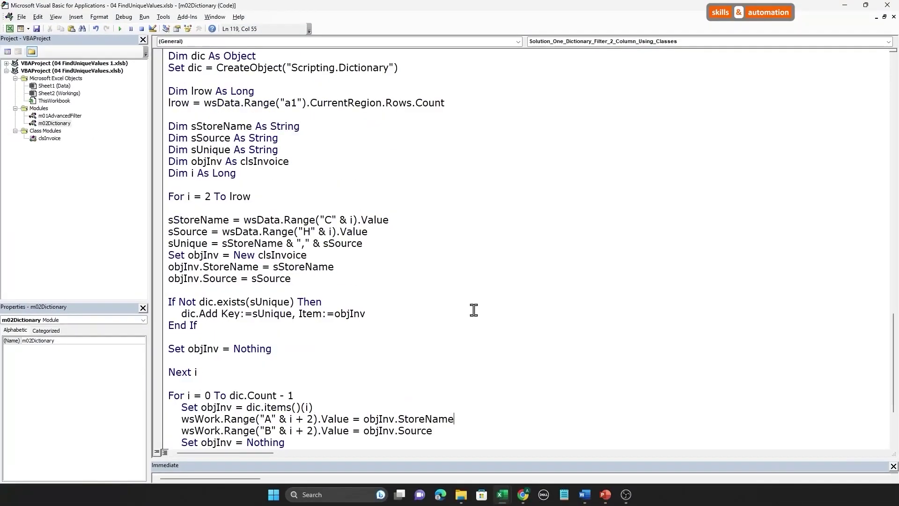
{"action": "scroll", "coordinate": [389, 225], "scroll_direction": "up", "scroll_amount": 4}
{"action": "left_click", "coordinate": [343, 196]}
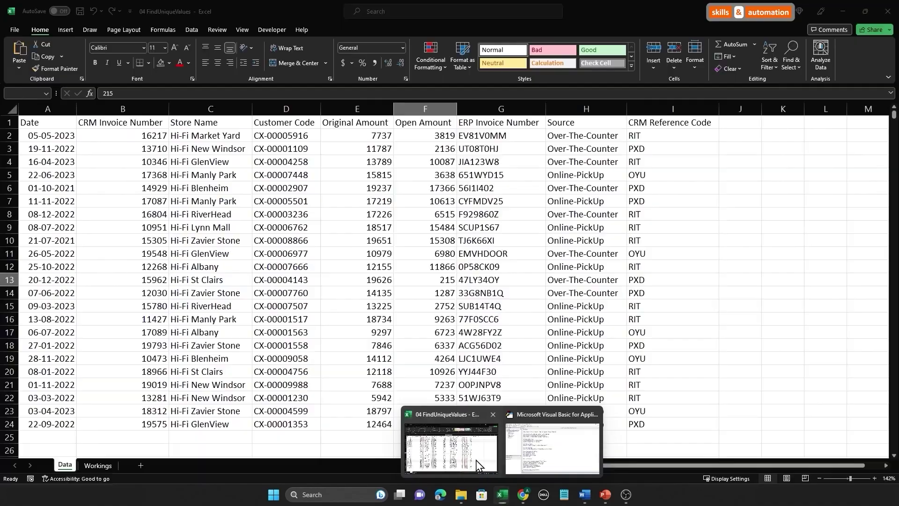
Review the 16 unique Store Name and Source pairs on the Workings sheet.
{"action": "mouse_move", "coordinate": [502, 494]}
{"action": "left_click", "coordinate": [451, 437]}
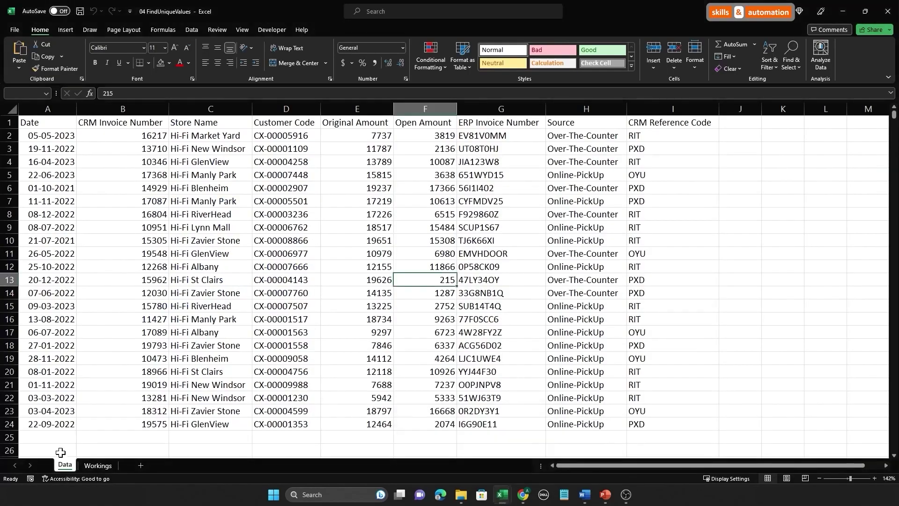
{"action": "left_click", "coordinate": [97, 464]}
{"action": "left_click", "coordinate": [300, 243]}
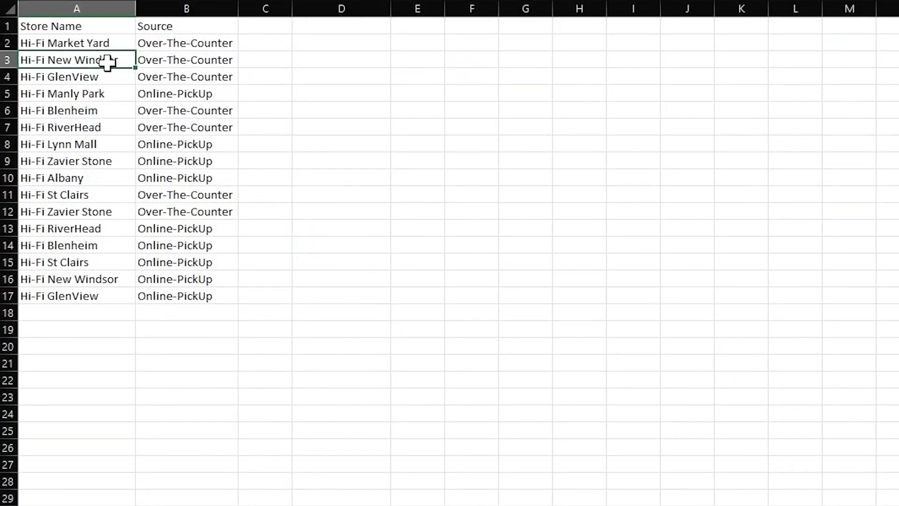
{"action": "left_click_drag", "start_coordinate": [107, 60], "coordinate": [202, 345]}
{"action": "left_click", "coordinate": [445, 271]}
Highlight the Store Name column C and Open Amount column F on the Data sheet.
{"action": "left_click", "coordinate": [803, 59]}
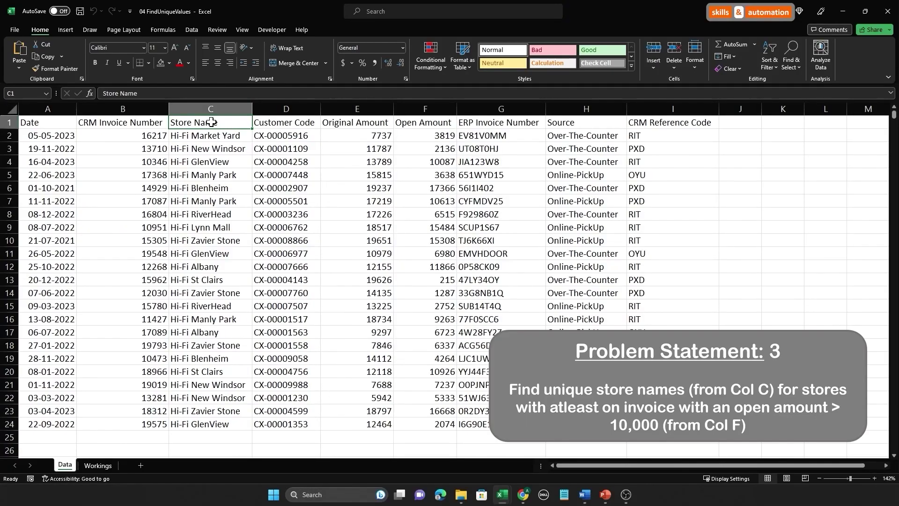
{"action": "left_click_drag", "start_coordinate": [209, 122], "coordinate": [205, 244]}
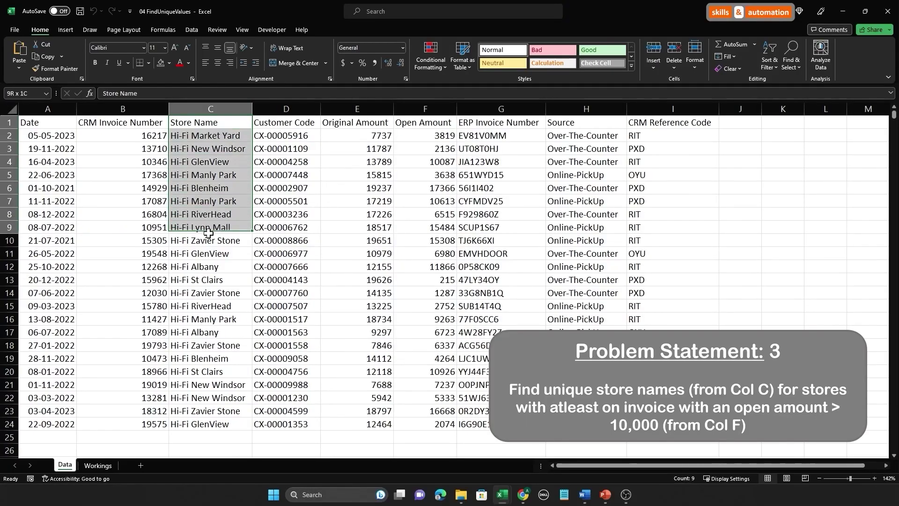
{"action": "left_click_drag", "start_coordinate": [428, 123], "coordinate": [429, 239]}
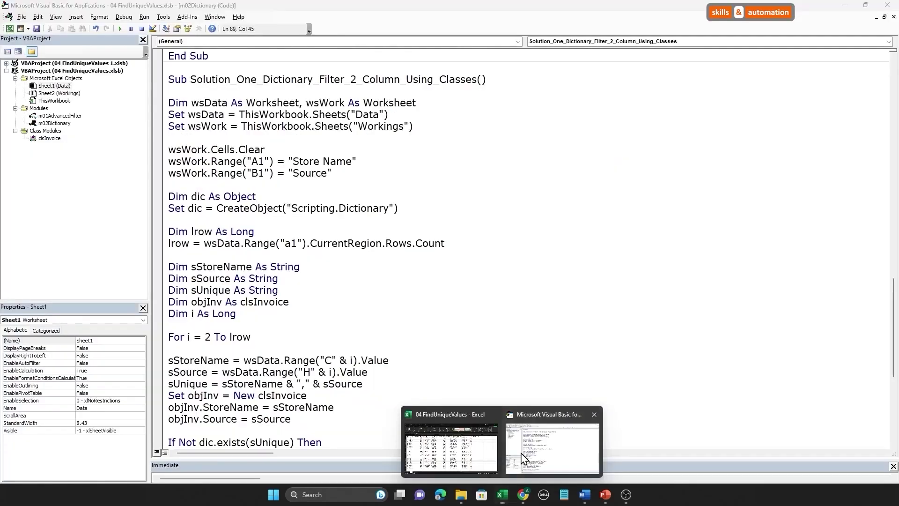
{"action": "mouse_move", "coordinate": [501, 494]}
{"action": "left_click", "coordinate": [522, 458]}
Duplicate the Filter_1_Column procedure at the end of the module.
{"action": "scroll", "coordinate": [310, 225], "scroll_direction": "up", "scroll_amount": 6}
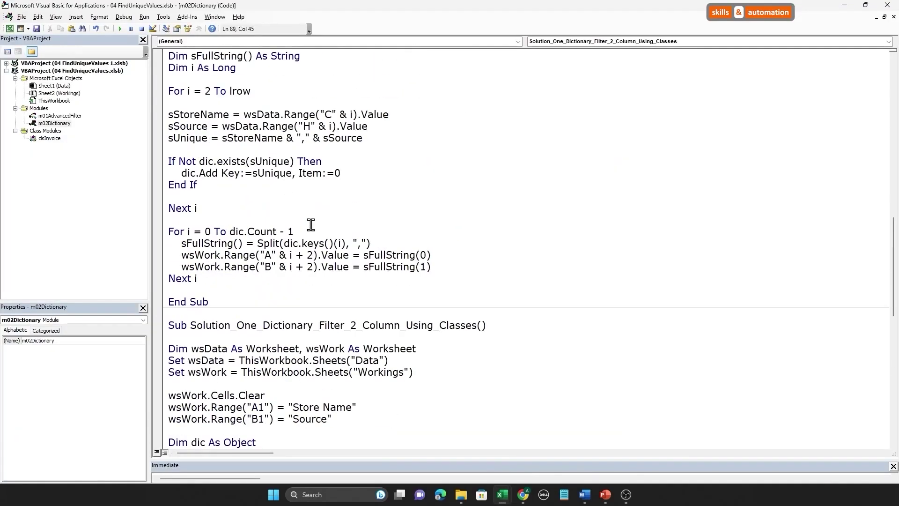
{"action": "scroll", "coordinate": [310, 225], "scroll_direction": "up", "scroll_amount": 5}
{"action": "scroll", "coordinate": [311, 225], "scroll_direction": "up", "scroll_amount": 10}
{"action": "left_click_drag", "start_coordinate": [167, 79], "coordinate": [220, 440]}
{"action": "key", "text": "ctrl+c"}
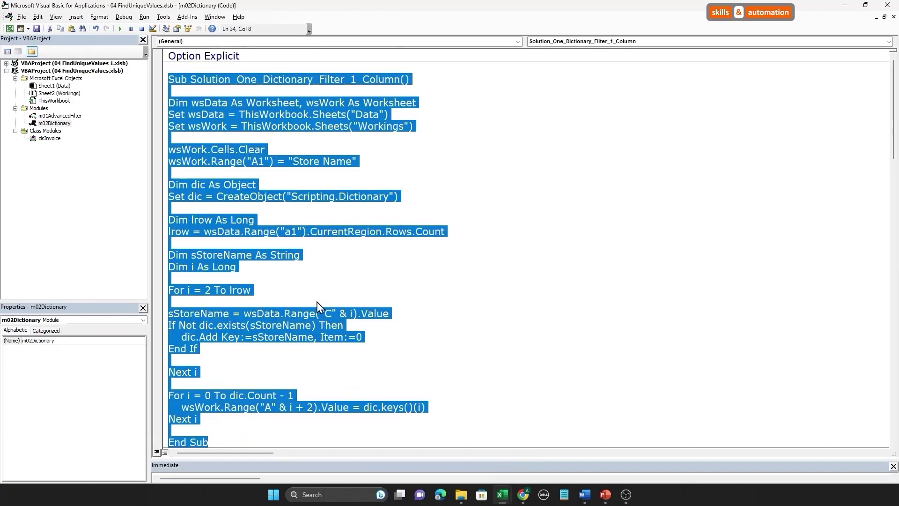
{"action": "scroll", "coordinate": [331, 245], "scroll_direction": "down", "scroll_amount": 15}
{"action": "scroll", "coordinate": [337, 246], "scroll_direction": "down", "scroll_amount": 10}
{"action": "scroll", "coordinate": [337, 246], "scroll_direction": "down", "scroll_amount": 6}
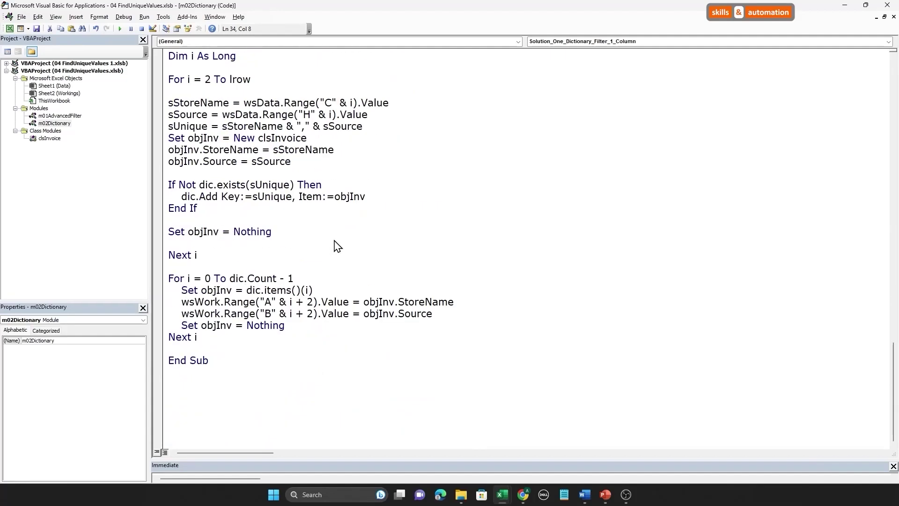
{"action": "left_click", "coordinate": [210, 370]}
{"action": "key", "text": "ctrl+v"}
Rename the copy Solution_One_Dictionary_Filter_Criteria and declare 'Dim lOpenAmt As Long'.
{"action": "left_click_drag", "start_coordinate": [345, 79], "coordinate": [394, 79]}
{"action": "type", "text": "Criteria"}
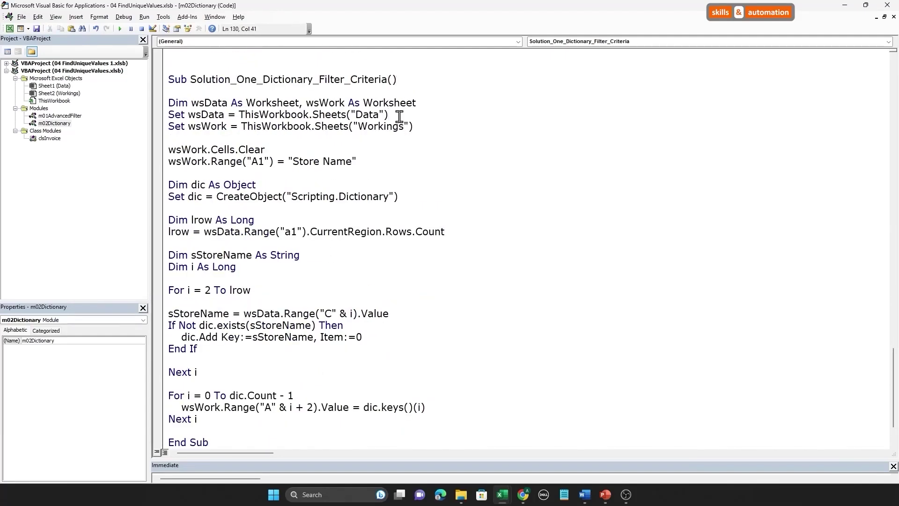
{"action": "left_click", "coordinate": [309, 254]}
{"action": "key", "text": "Return"}
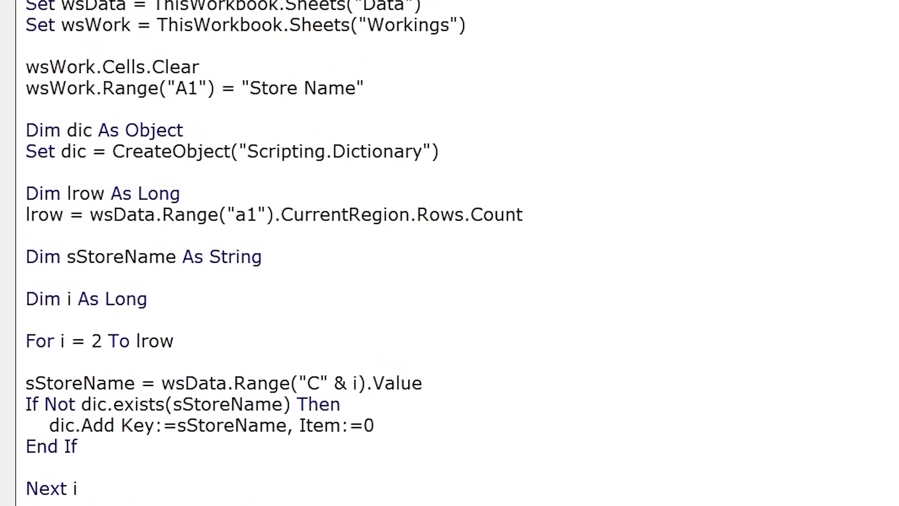
{"action": "type", "text": "Dim lOpenAmt As Long"}
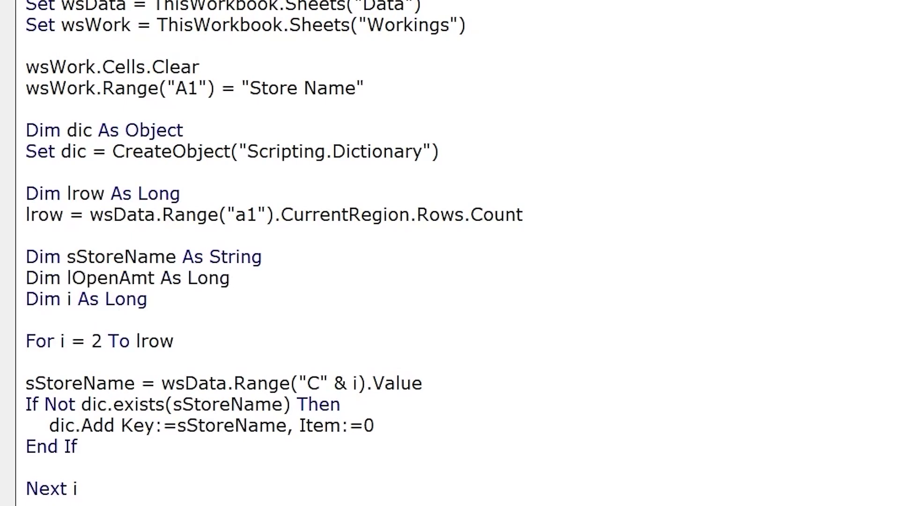
Read lOpenAmt from column F with 'lOpenAmt = wsData.Range("F" & i).Value'.
{"action": "left_click", "coordinate": [423, 383]}
{"action": "key", "text": "Return"}
{"action": "type", "text": "lOpenAmt = wsData.Range(\"F\" & i).Value"}
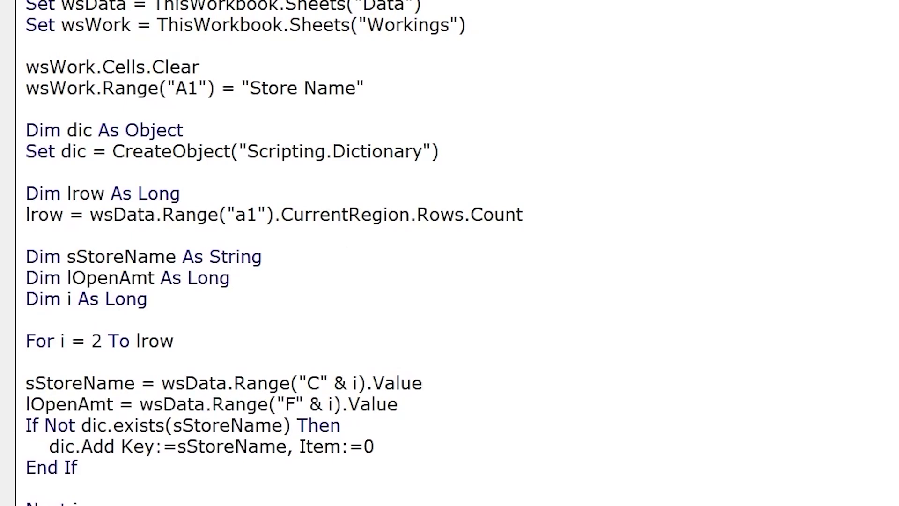
{"action": "double_click", "coordinate": [292, 406]}
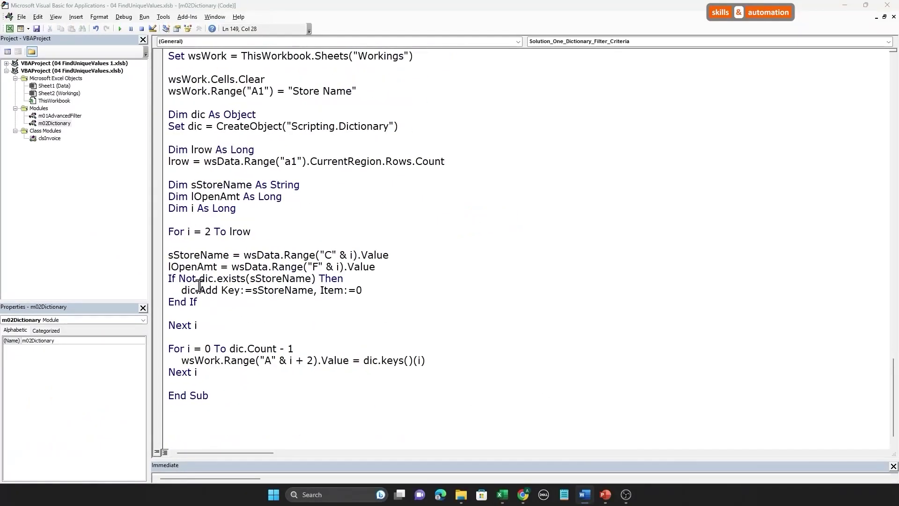
Add 'And lOpenAmt > 10000' to the dictionary Exists check condition.
{"action": "left_click", "coordinate": [221, 290]}
{"action": "left_click_drag", "start_coordinate": [175, 284], "coordinate": [430, 284]}
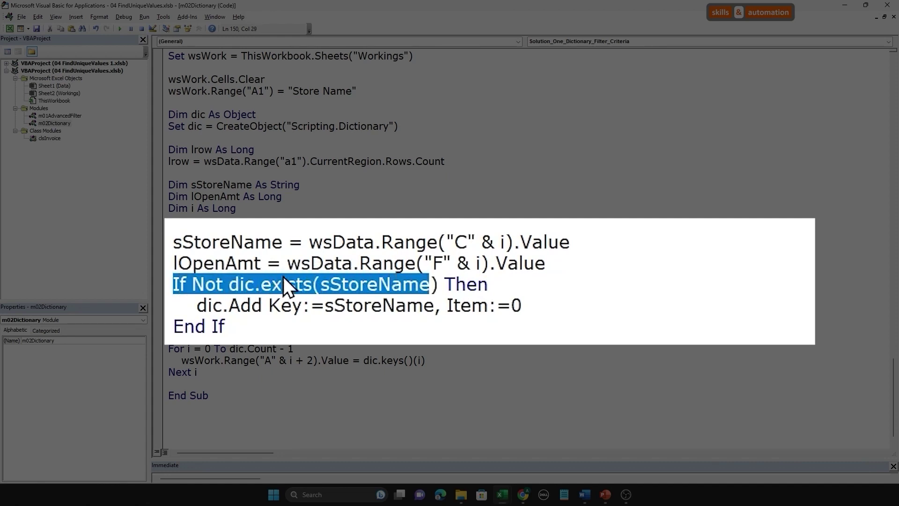
{"action": "left_click", "coordinate": [444, 285]}
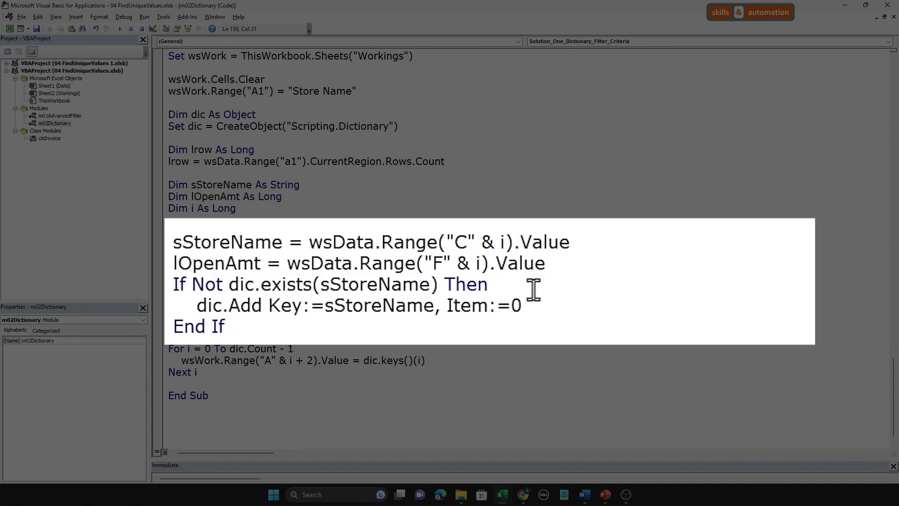
{"action": "type", "text": "and"}
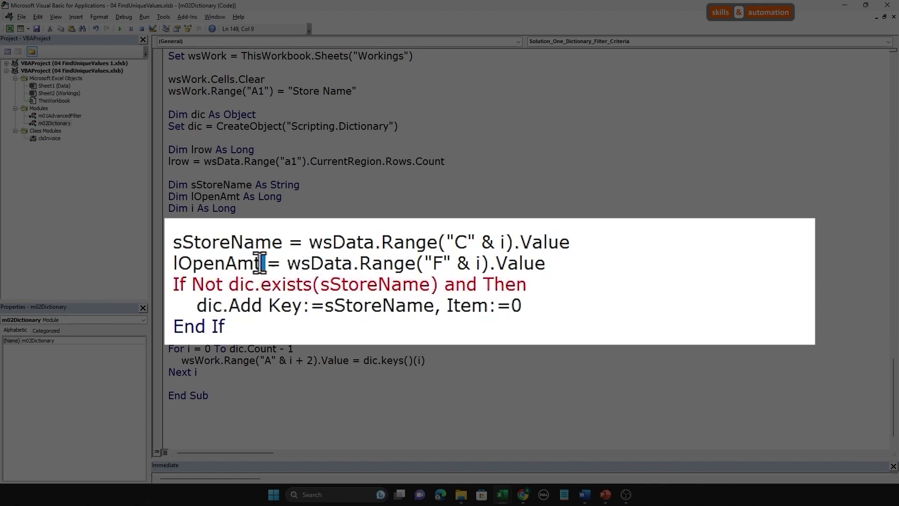
{"action": "mouse_move", "coordinate": [266, 262]}
{"action": "left_mouse_down"}
{"action": "mouse_move", "coordinate": [156, 274]}
{"action": "mouse_move", "coordinate": [169, 269]}
{"action": "left_mouse_up"}
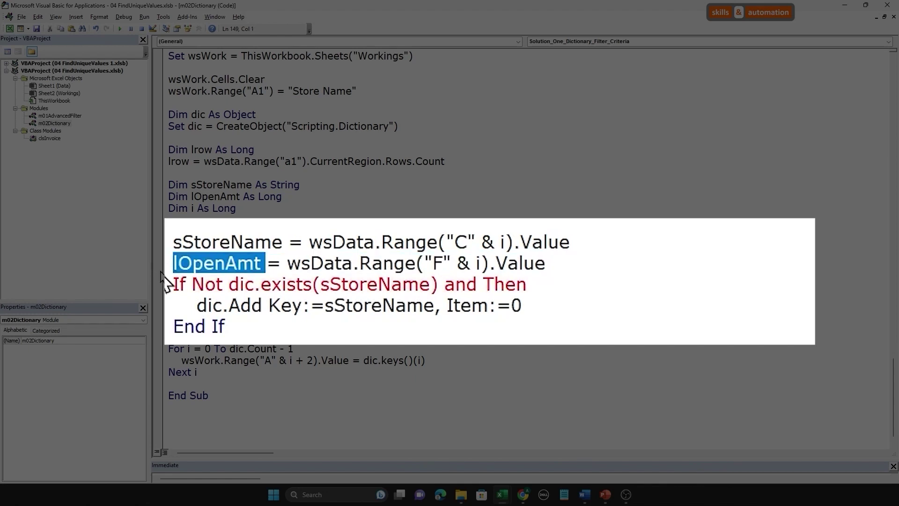
{"action": "left_click", "coordinate": [541, 282]}
{"action": "type", "text": "lOpenAmt > 10"}
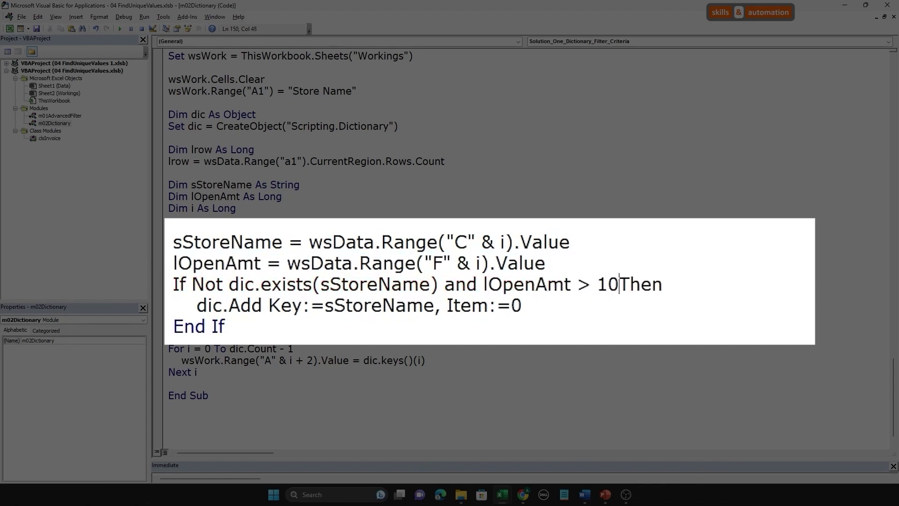
{"action": "type", "text": "000"}
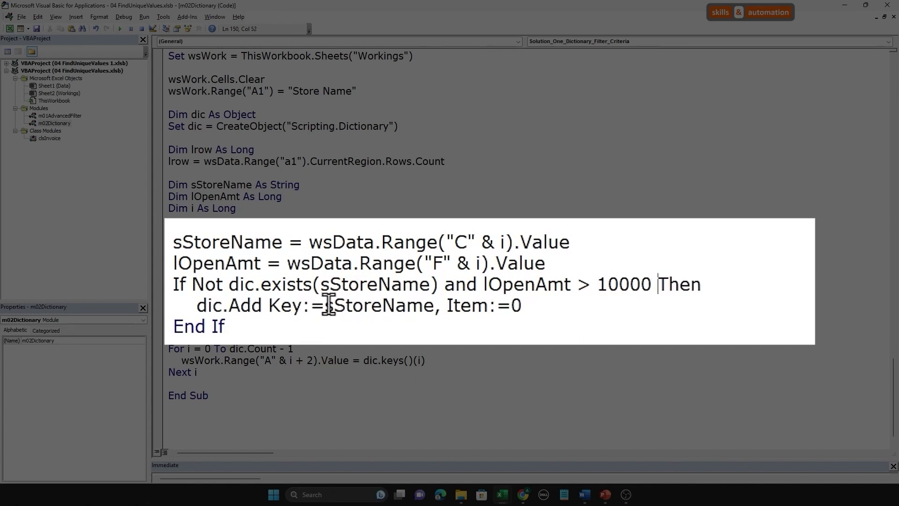
{"action": "mouse_move", "coordinate": [324, 305]}
{"action": "left_mouse_down"}
{"action": "mouse_move", "coordinate": [436, 305]}
{"action": "mouse_move", "coordinate": [275, 305]}
{"action": "left_mouse_up"}
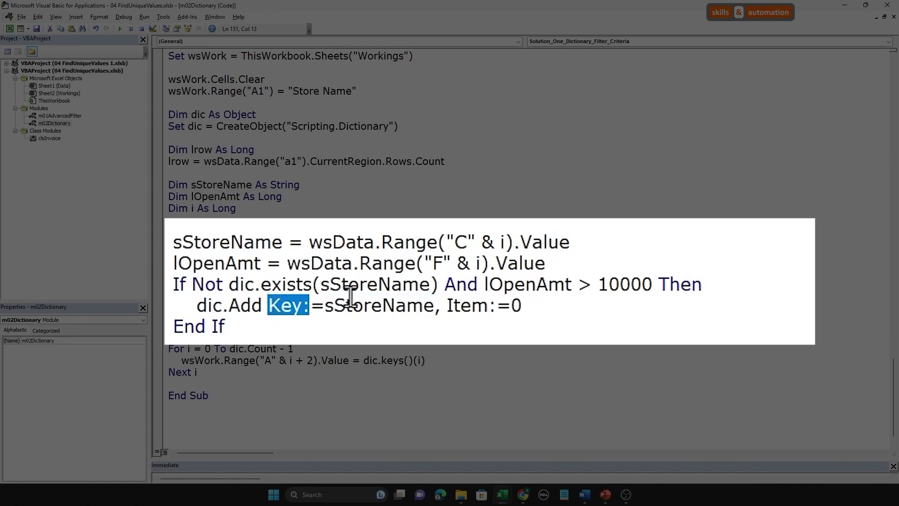
{"action": "left_click", "coordinate": [376, 220]}
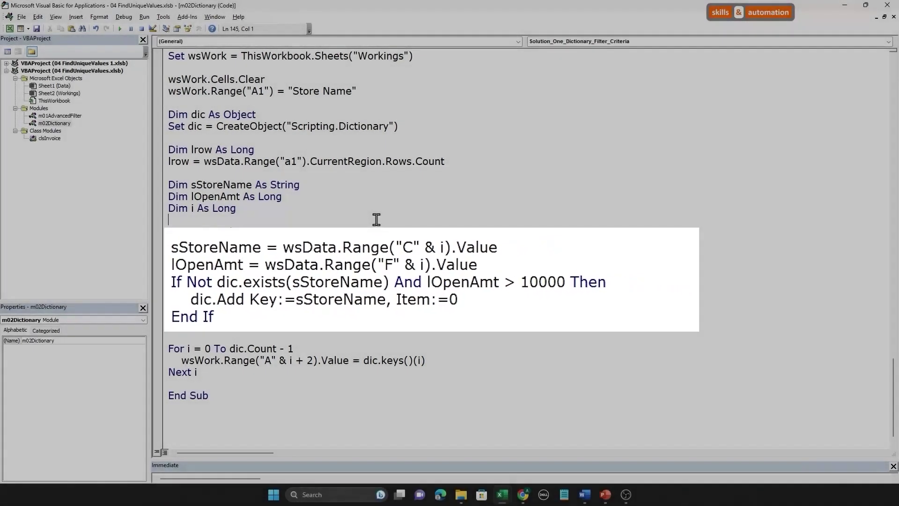
{"action": "scroll", "coordinate": [376, 219], "scroll_direction": "up", "scroll_amount": 2}
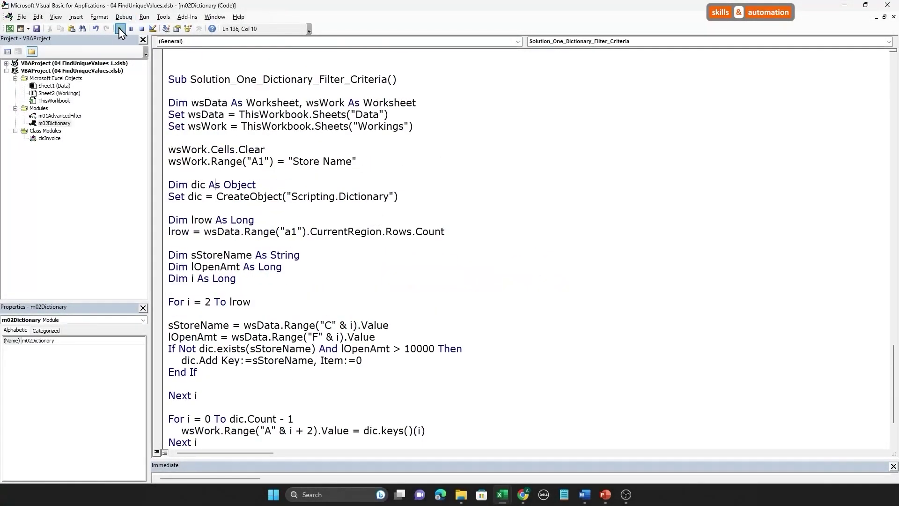
Select the seven filtered store names in column A of the Workings sheet.
{"action": "left_click", "coordinate": [458, 449]}
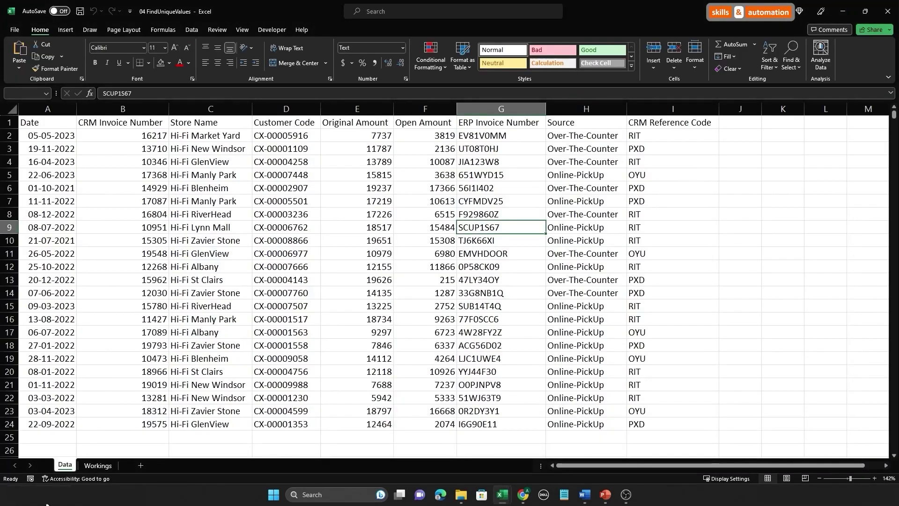
{"action": "left_click", "coordinate": [105, 465]}
{"action": "left_click_drag", "start_coordinate": [70, 42], "coordinate": [70, 159]}
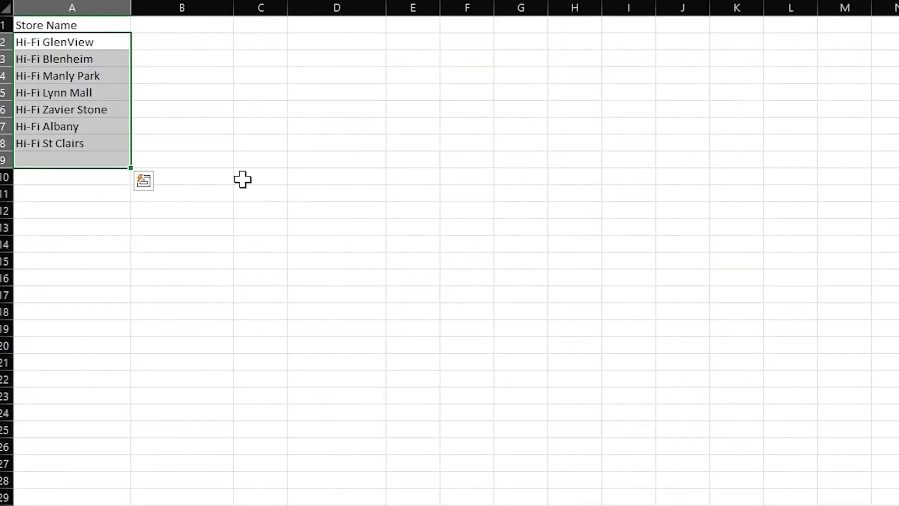